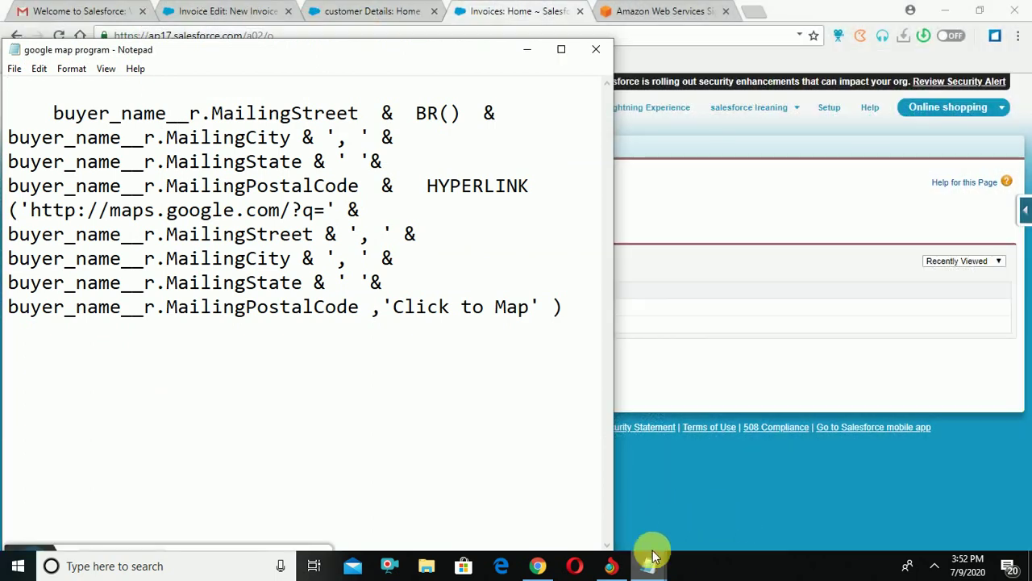
- In the "Today topics" note in Notepad, add the line "api--> standard account, custom object" below the lower dashed divider
mouse_move(650, 563)
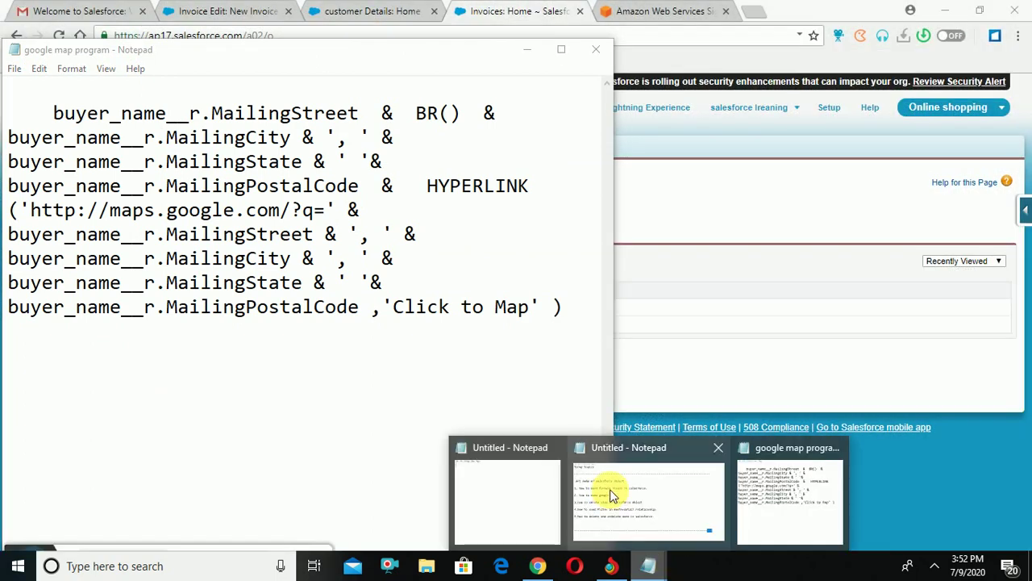
left_click(611, 494)
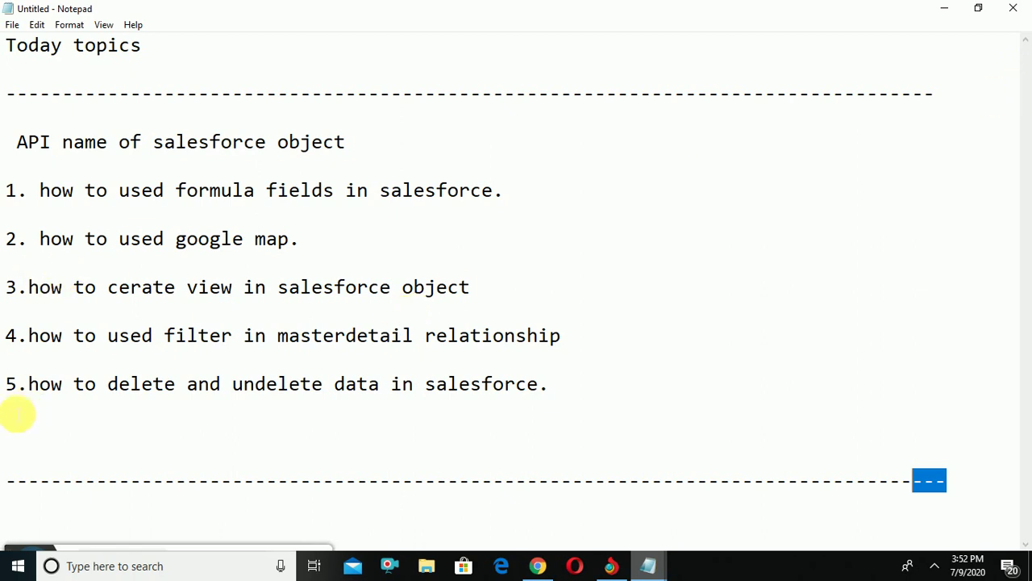
left_click(51, 509)
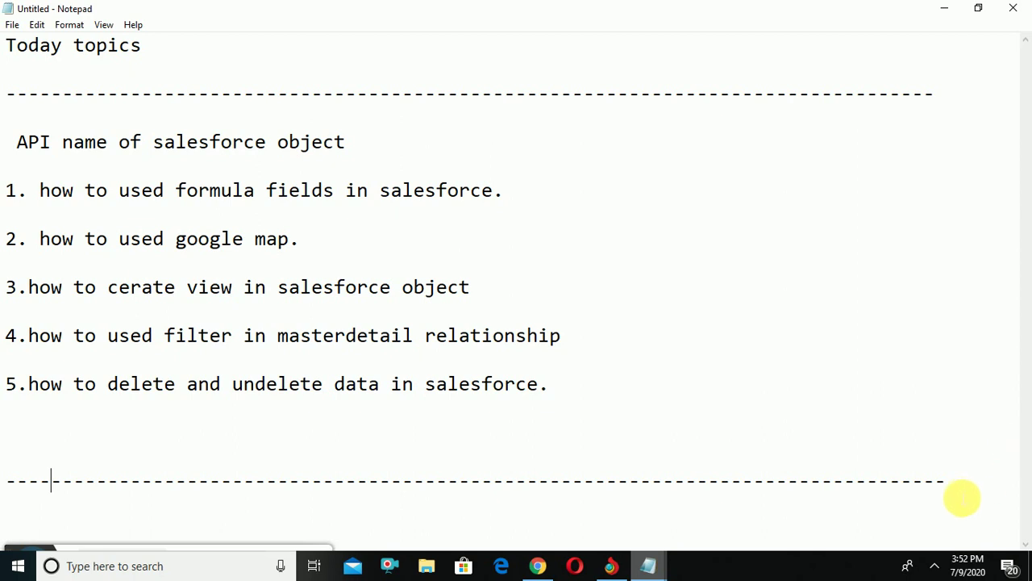
key("Return")
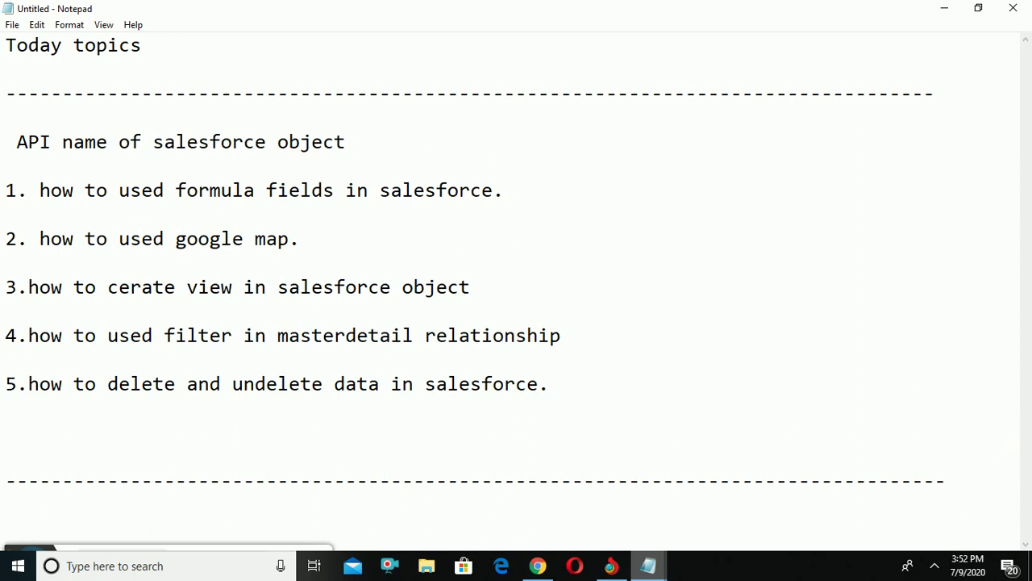
type("api--> sta")
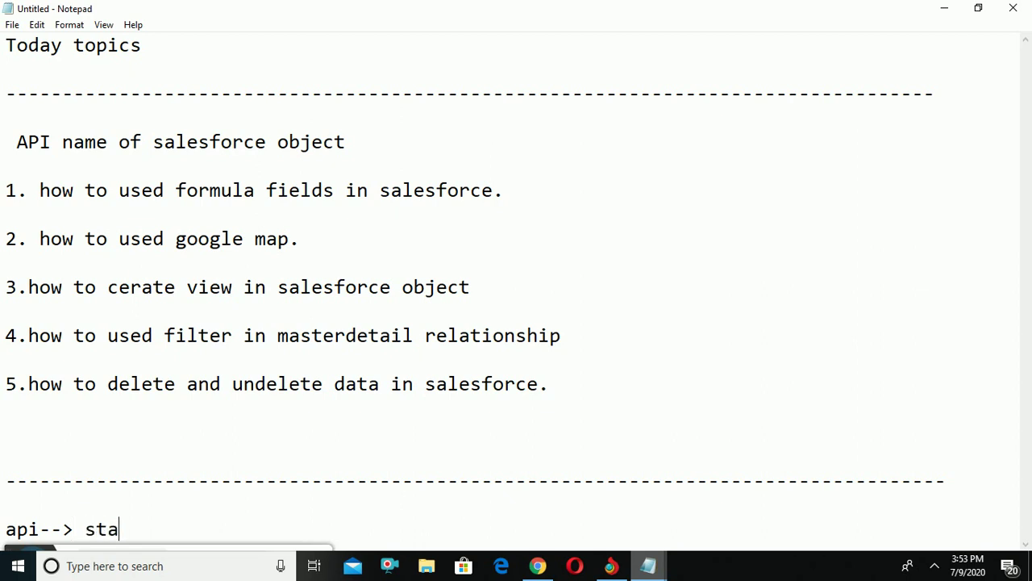
type("ndard accoutn")
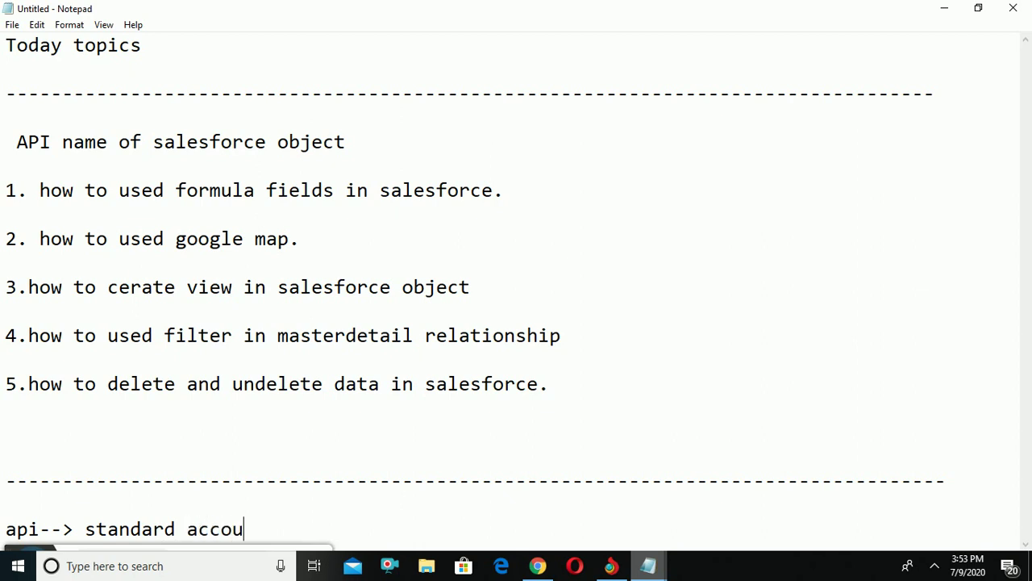
key("BackSpace")
key("BackSpace")
type("nt, custom ")
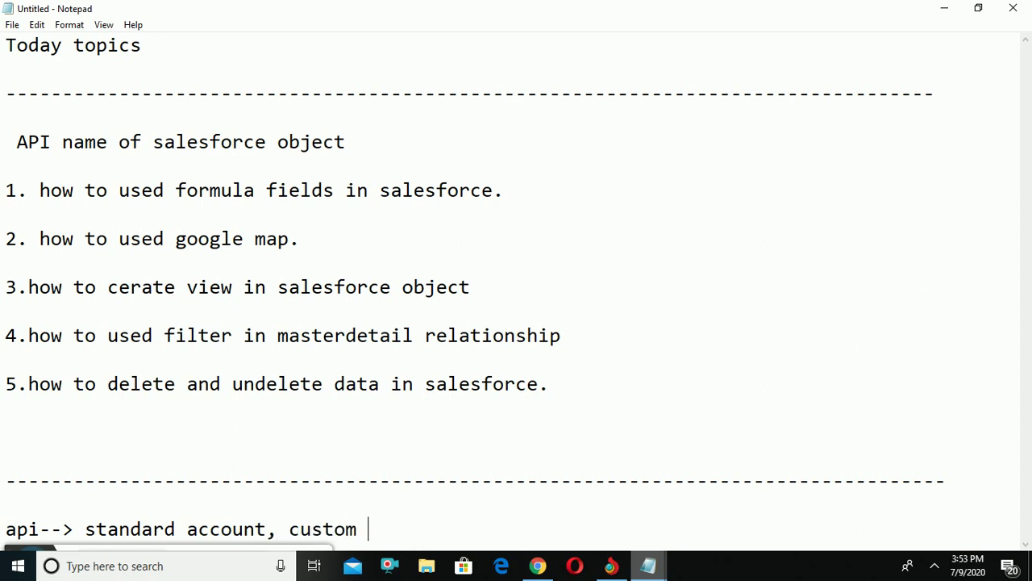
type("object ")
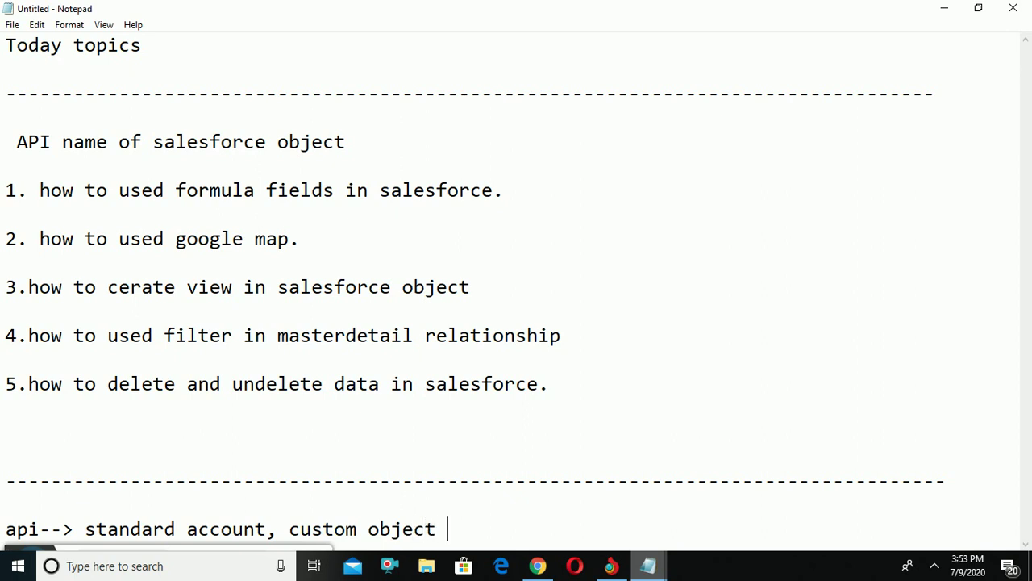
- Append the suffixes "__c ,_r" after "custom object" on the api line of the note
type("__c ,______________")
key("BackSpace")
key("BackSpace")
key("BackSpace")
key("BackSpace")
key("BackSpace")
key("BackSpace")
key("BackSpace")
key("BackSpace")
key("BackSpace")
key("BackSpace")
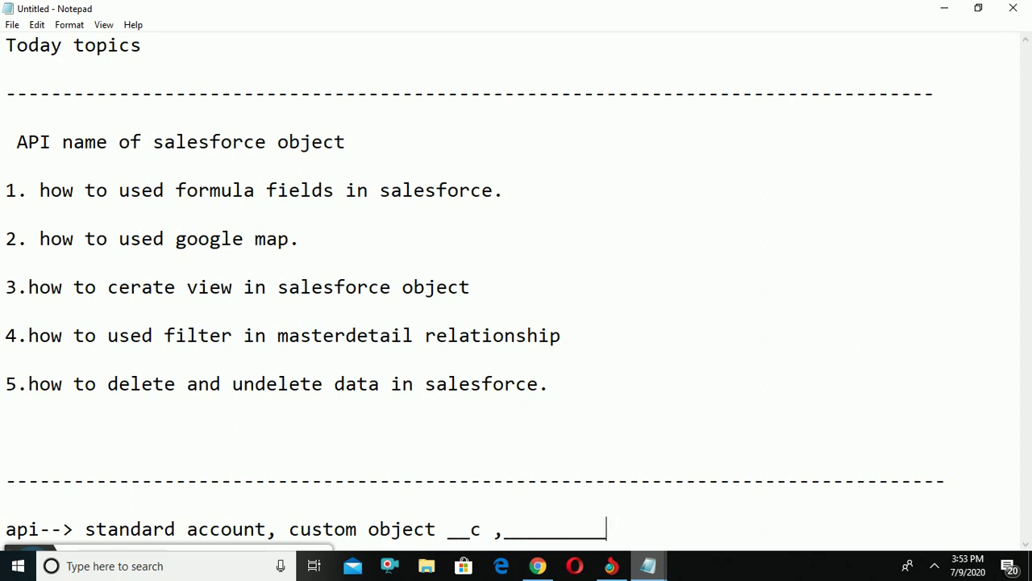
key("BackSpace")
key("BackSpace")
key("BackSpace")
type("r")
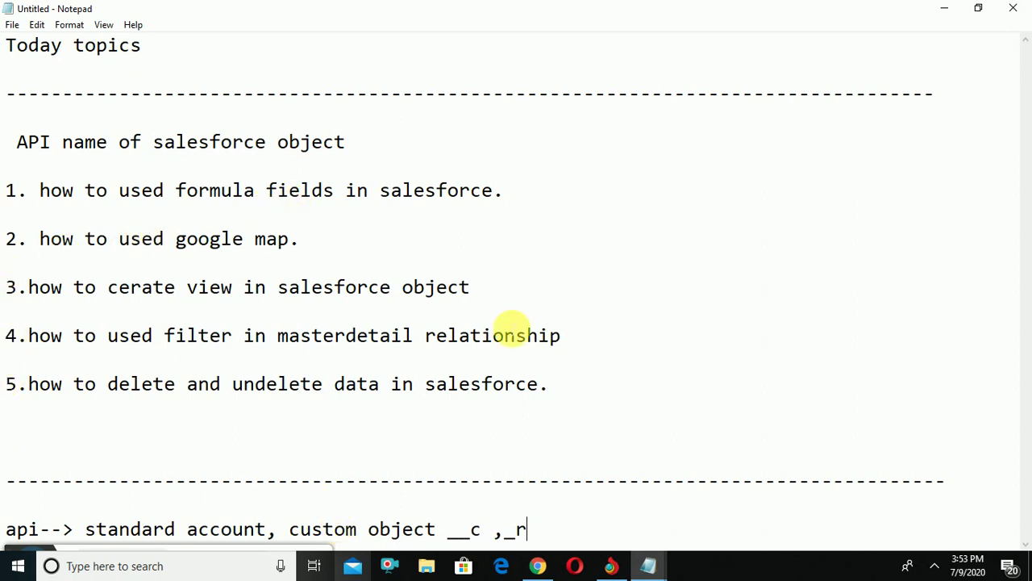
left_click(539, 567)
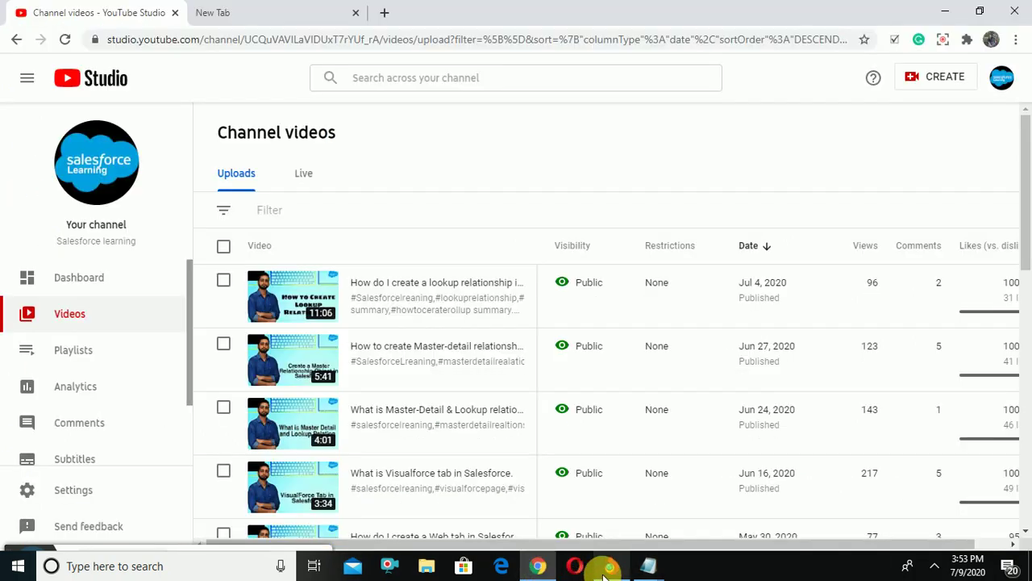
right_click(607, 568)
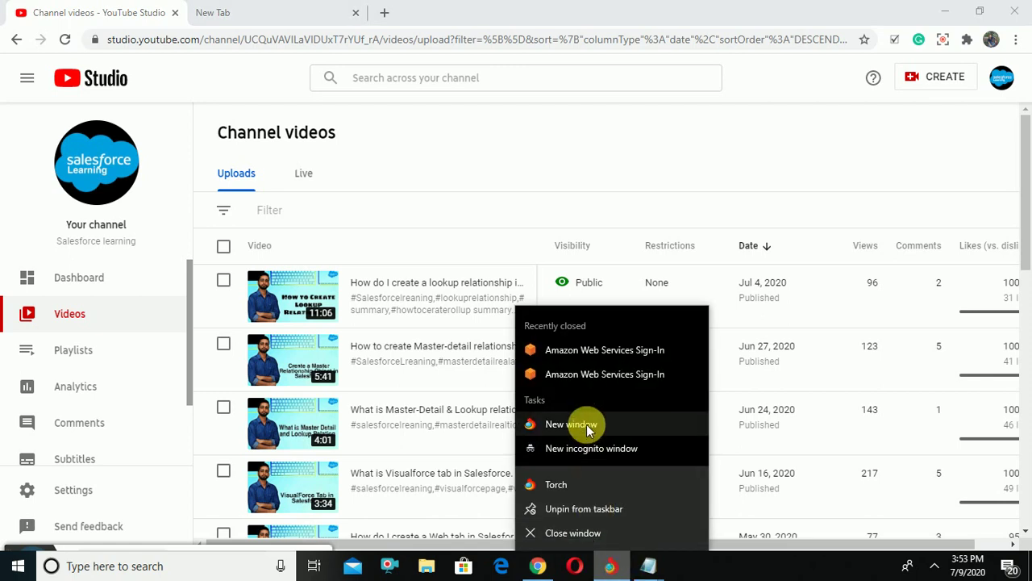
left_click(607, 565)
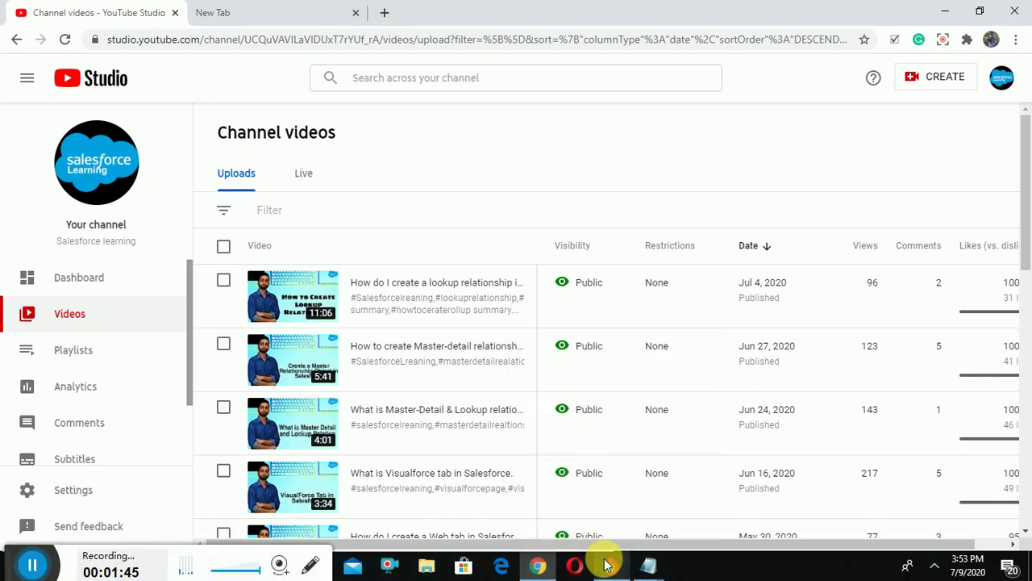
left_click(943, 10)
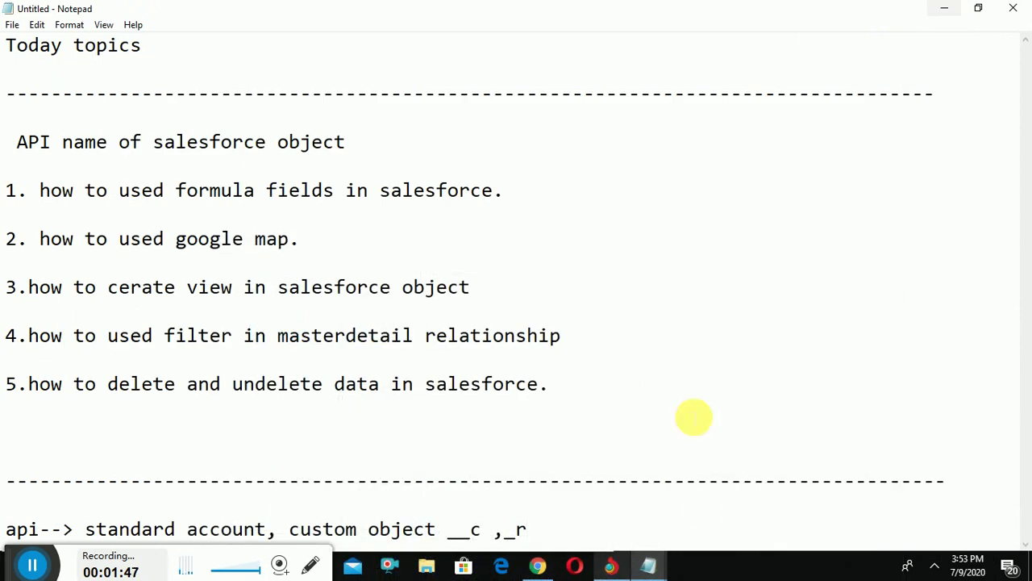
- Switch to the Salesforce window in the Torch browser and start a new custom field for the Invoice object
left_click(610, 564)
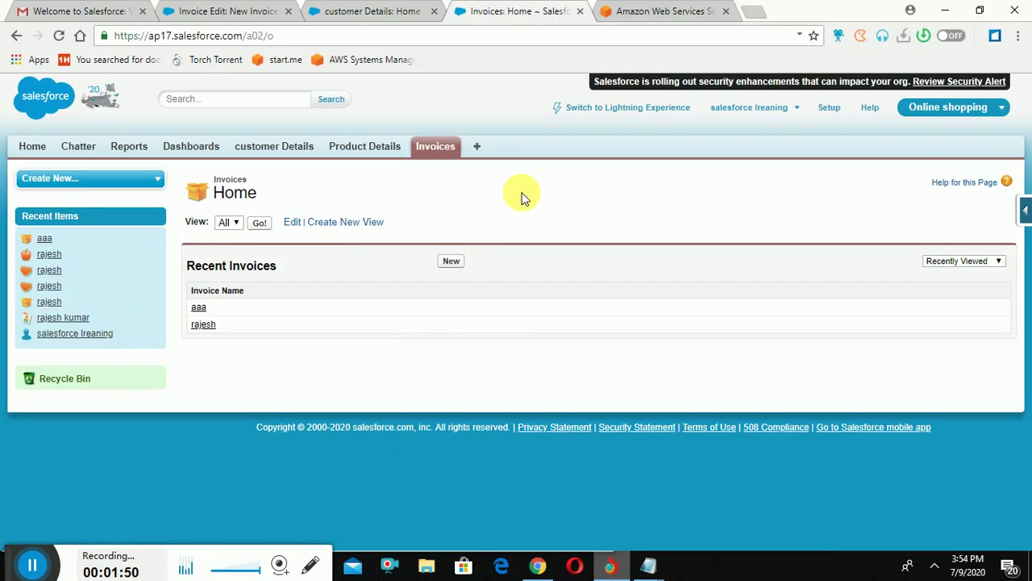
left_click(432, 151)
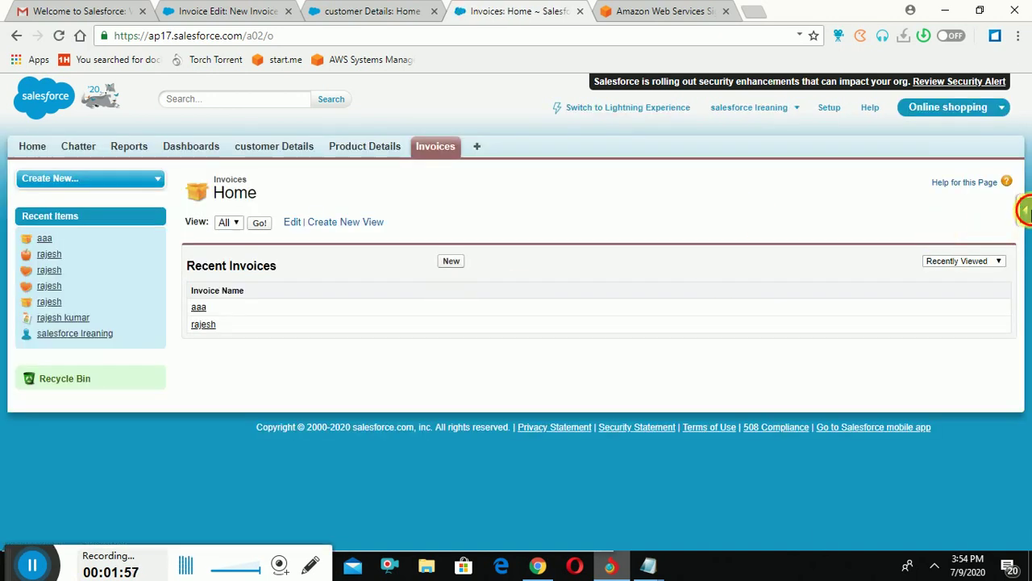
mouse_move(1024, 272)
mouse_move(885, 237)
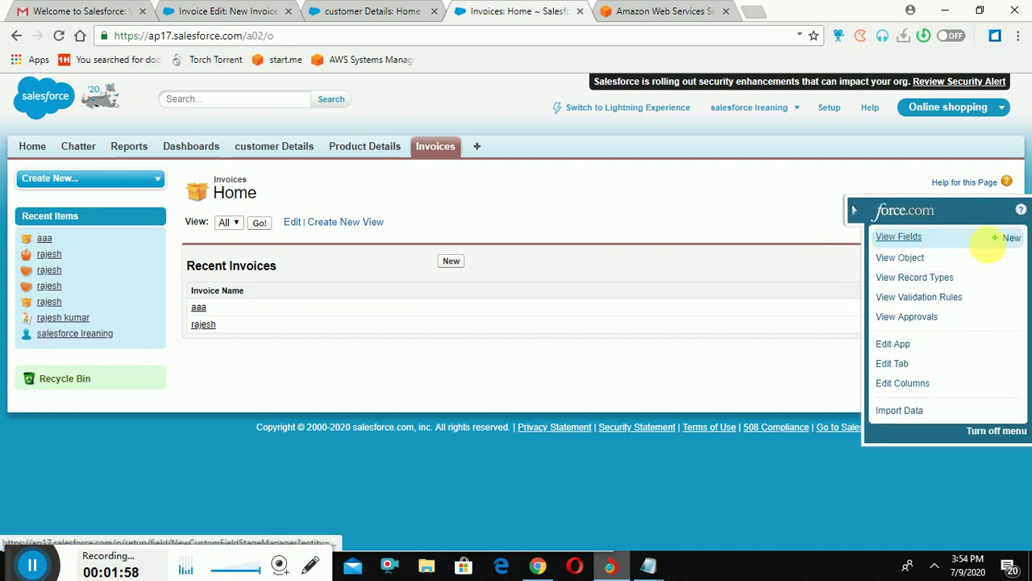
left_click(1012, 240)
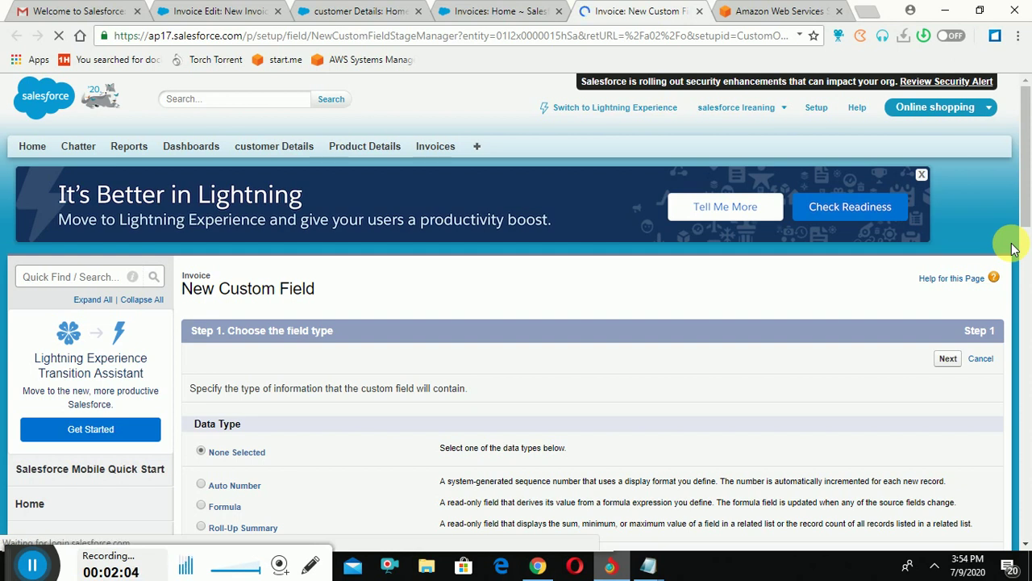
- Choose Formula as the new Invoice field's data type and continue to the output type stage
left_click_drag(1029, 213, 1029, 300)
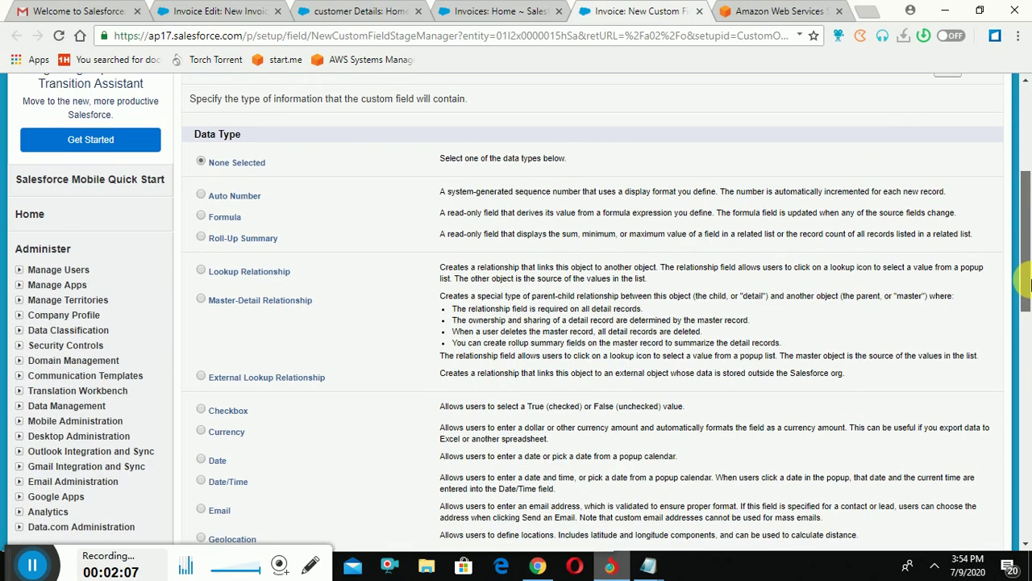
left_click(202, 217)
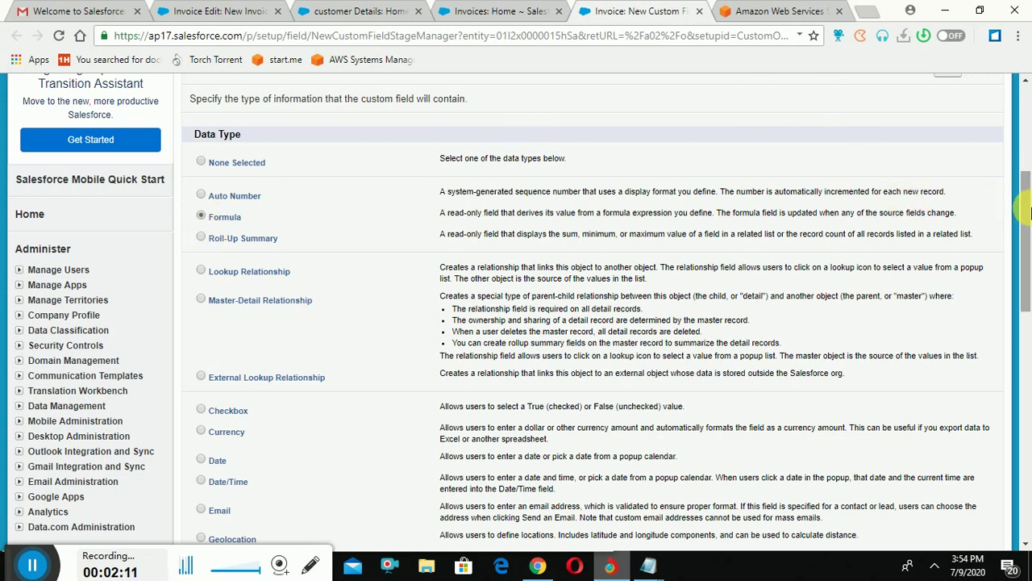
left_click(1026, 139)
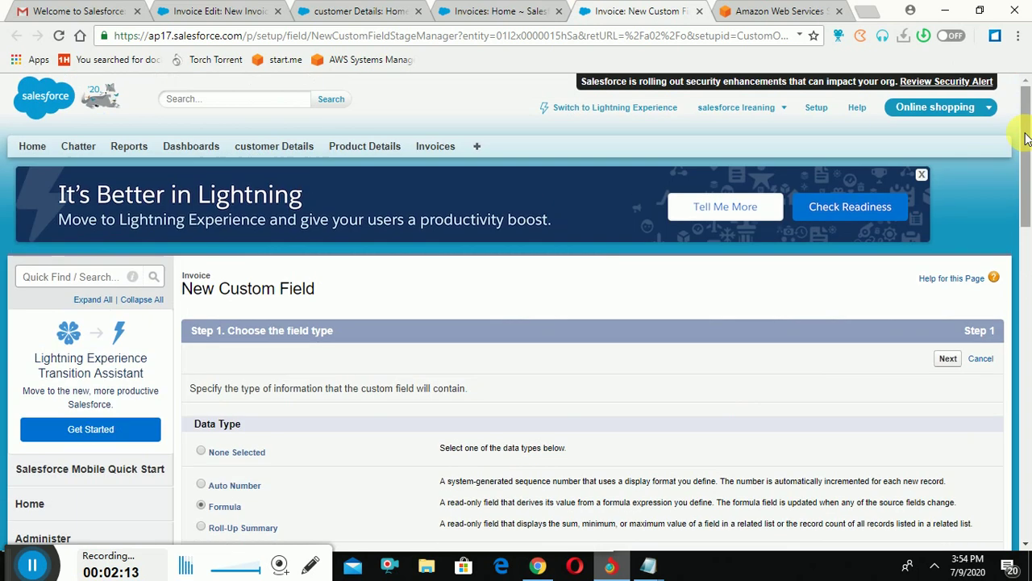
left_click(950, 359)
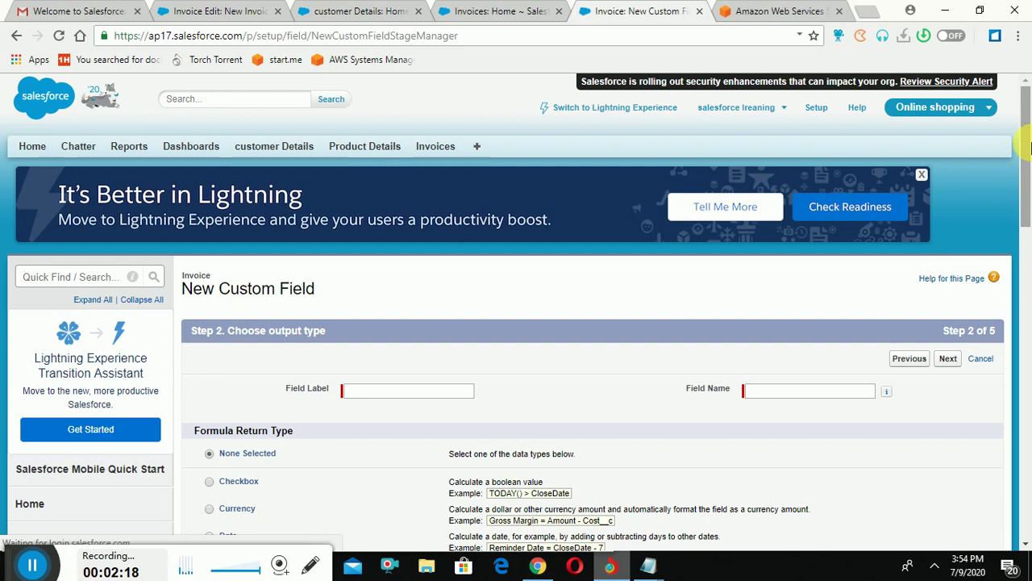
- Set the custom field's label to buyer_address and fill in its field name with the same text
left_click_drag(1028, 146, 1028, 152)
left_click(438, 382)
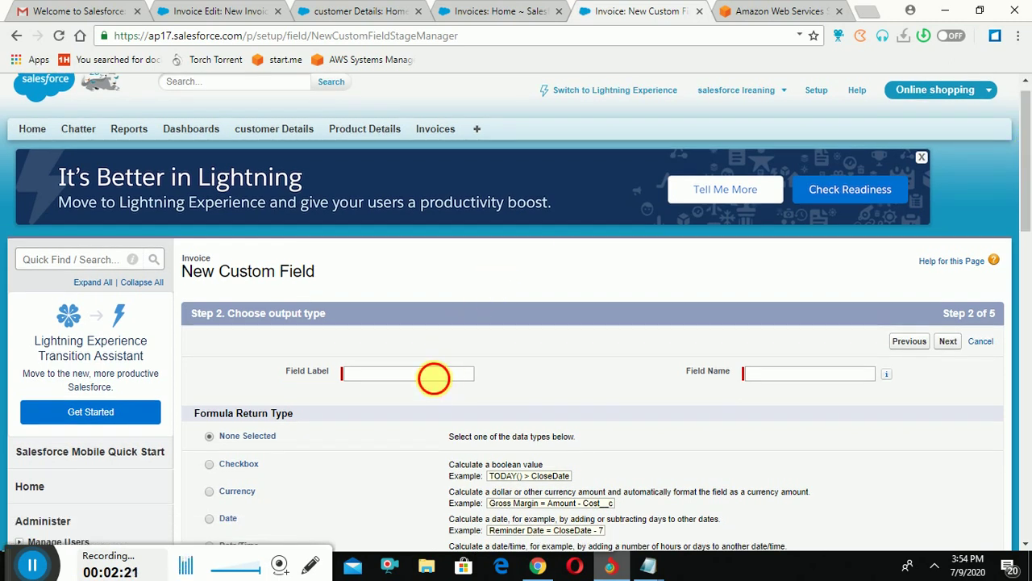
type("bu")
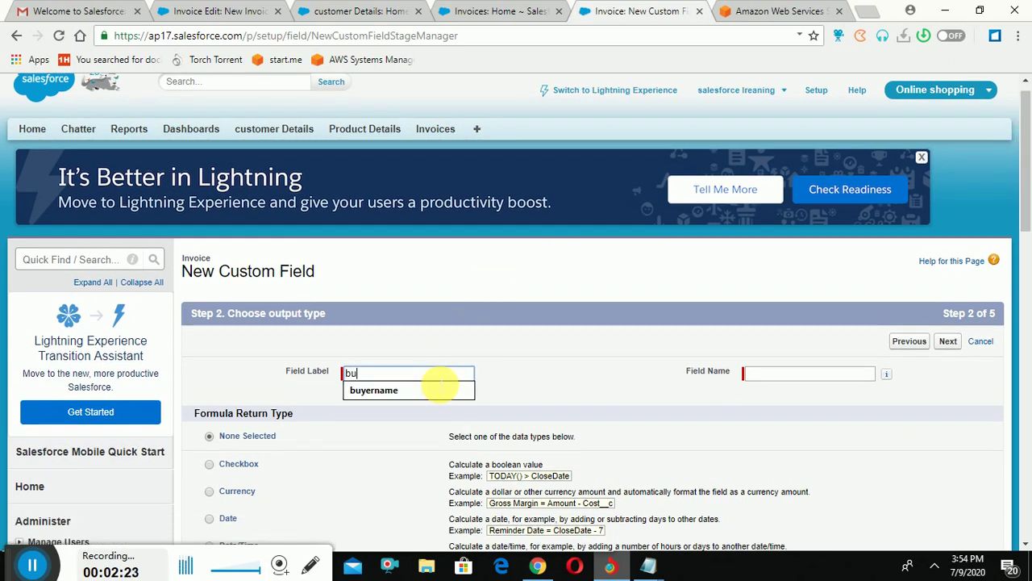
type("yer")
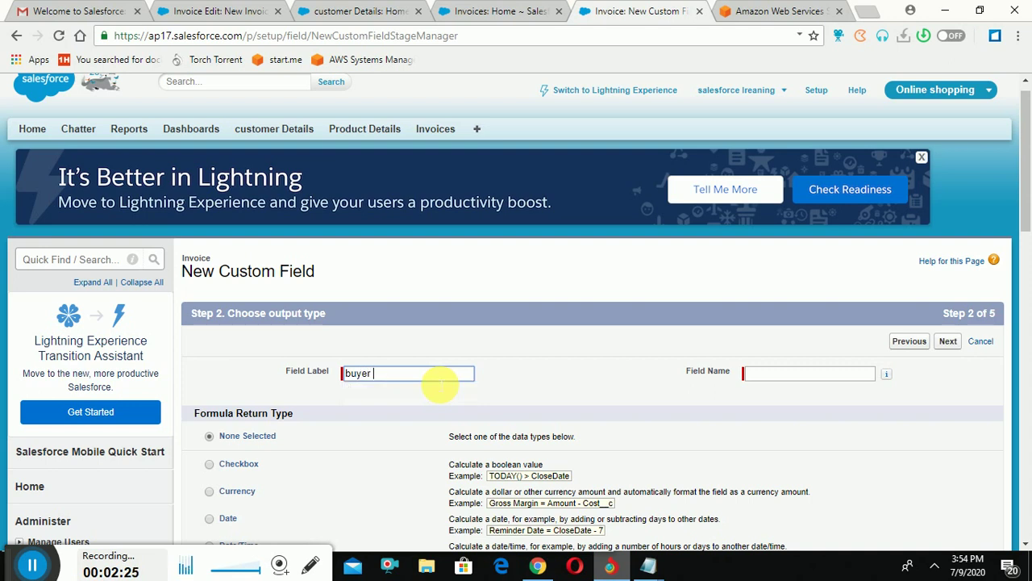
key("BackSpace")
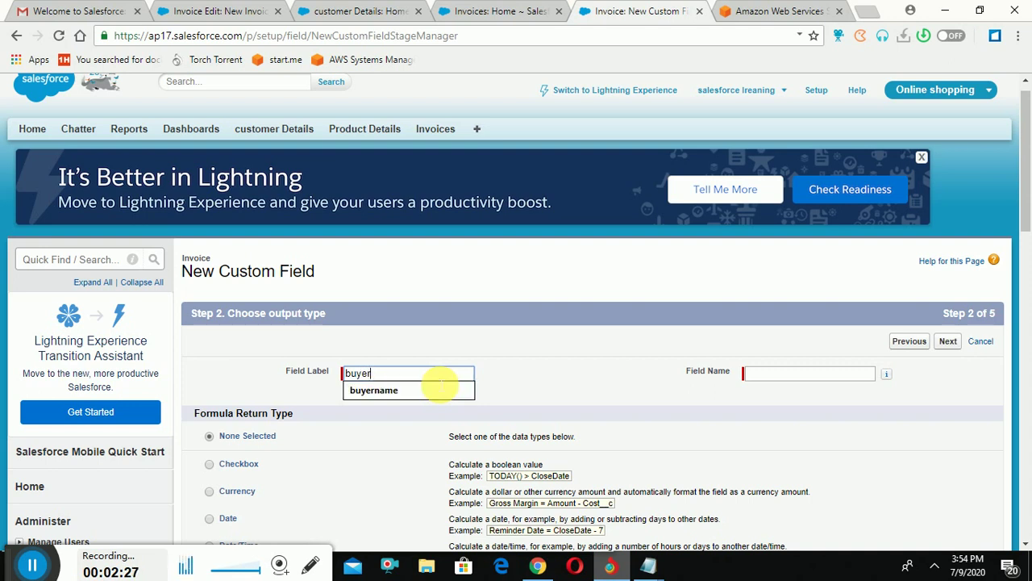
type("_address")
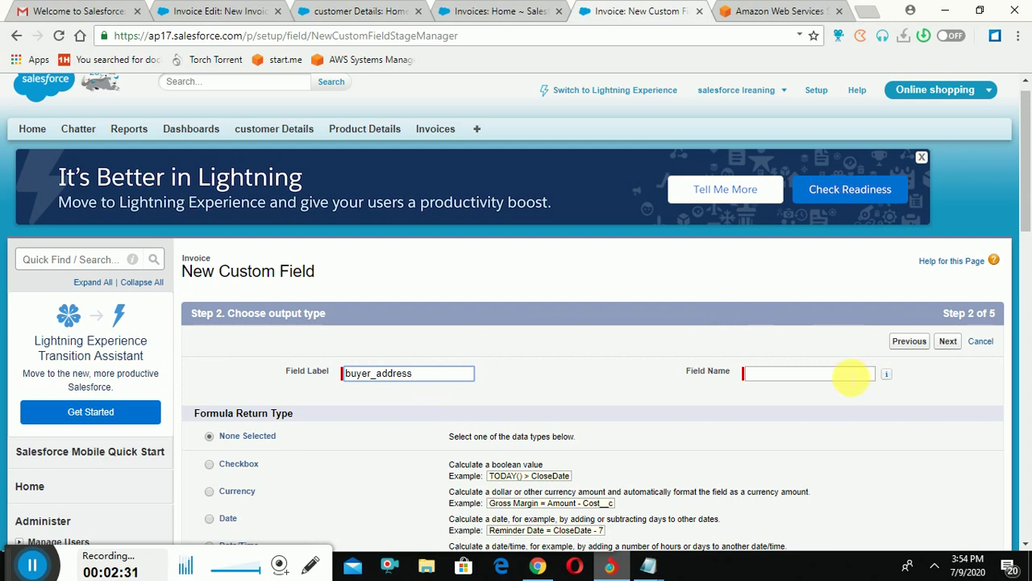
left_click(851, 375)
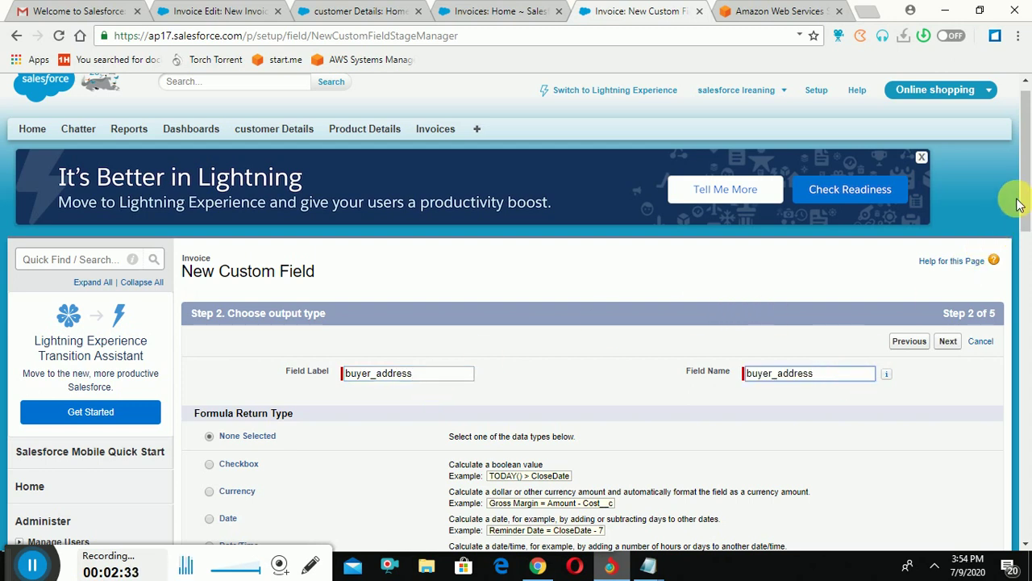
- Set the formula return type to Text and continue to the formula entry stage
left_click_drag(1028, 205, 1028, 280)
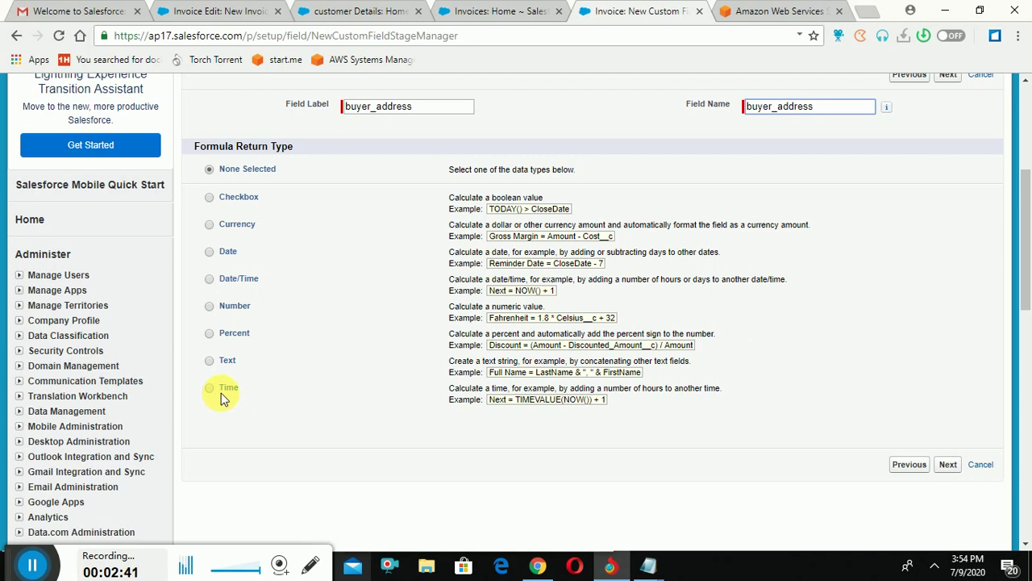
left_click_drag(221, 394, 235, 372)
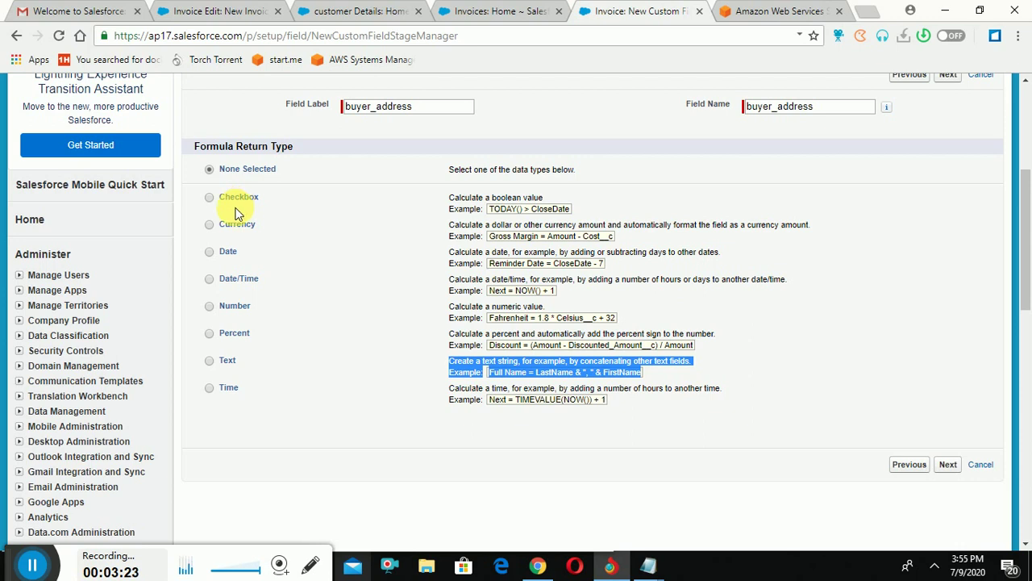
left_click(209, 362)
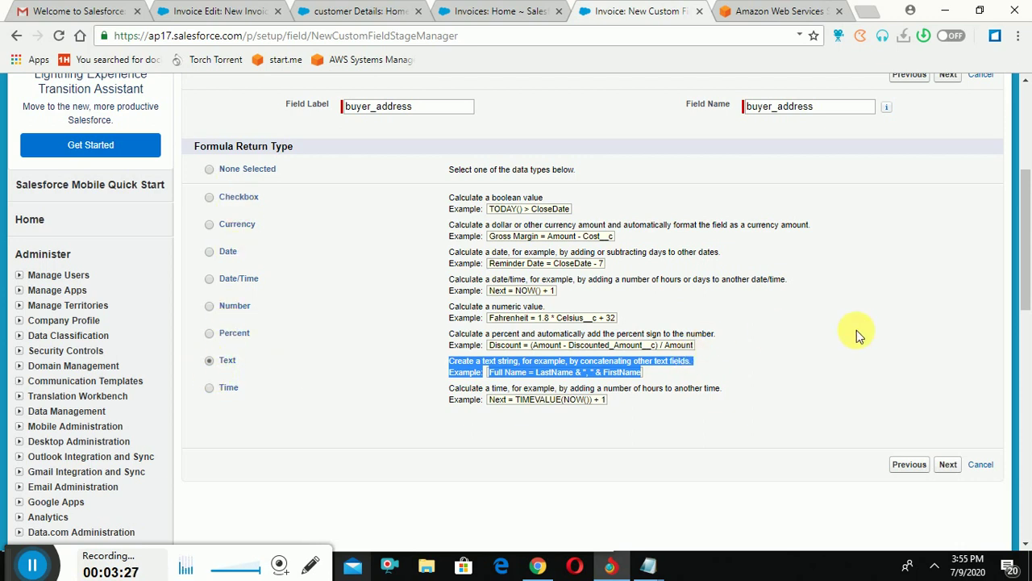
right_click(944, 468)
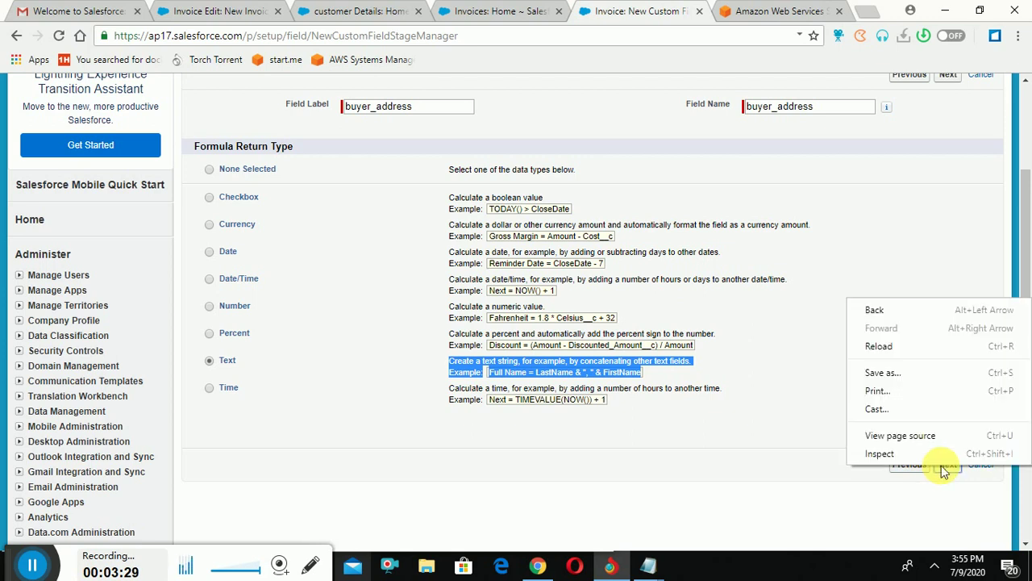
left_click(945, 471)
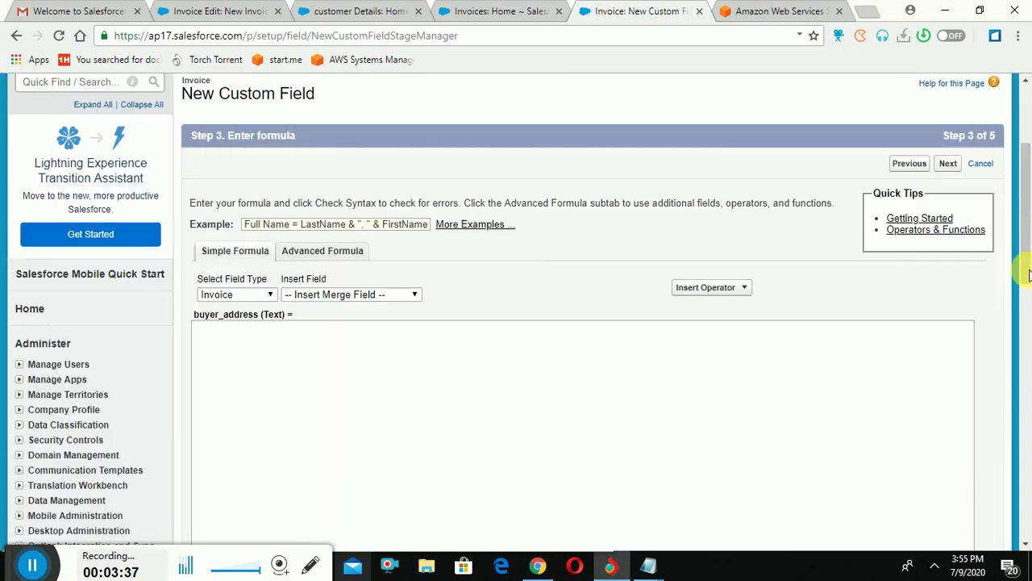
- Switch the formula entry for buyer_address from the simple to the advanced formula editor
left_click(1024, 258)
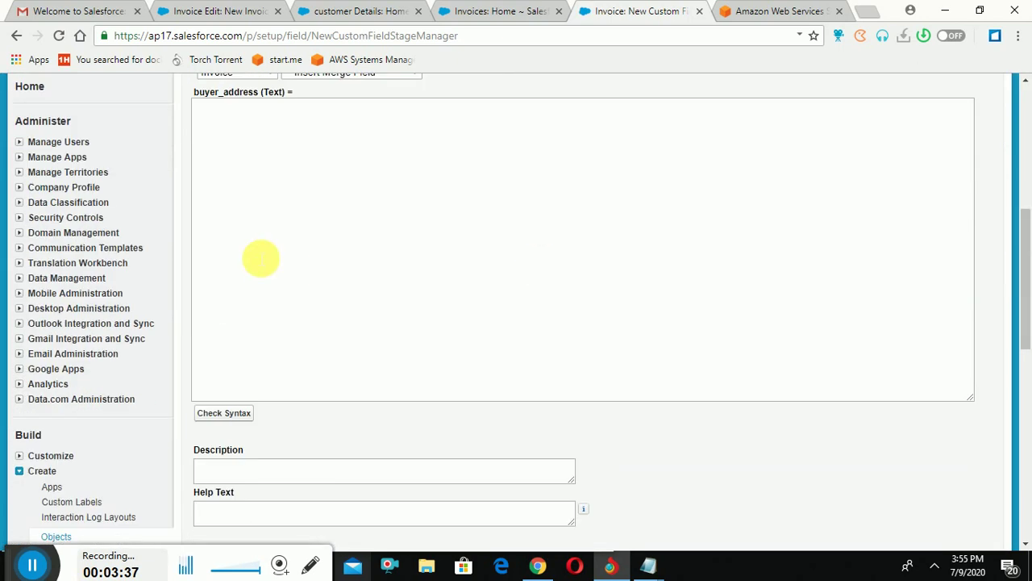
left_click(1026, 86)
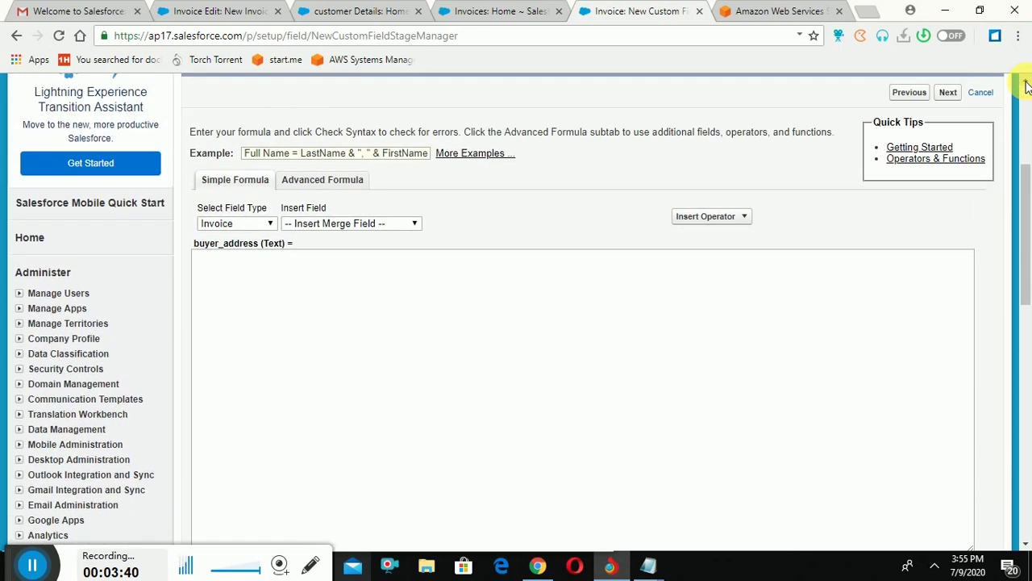
left_click(335, 179)
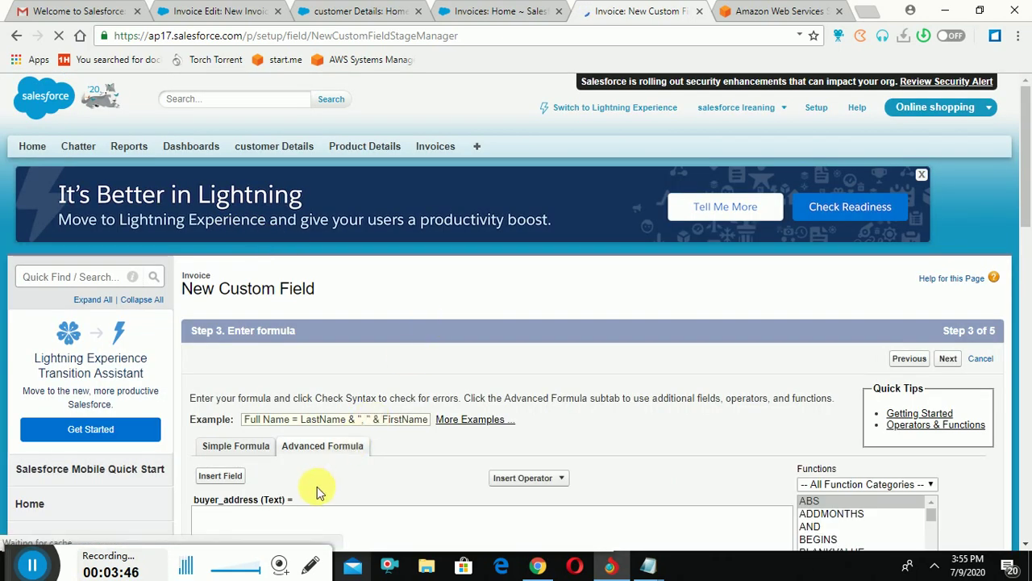
left_click_drag(1026, 142, 1026, 190)
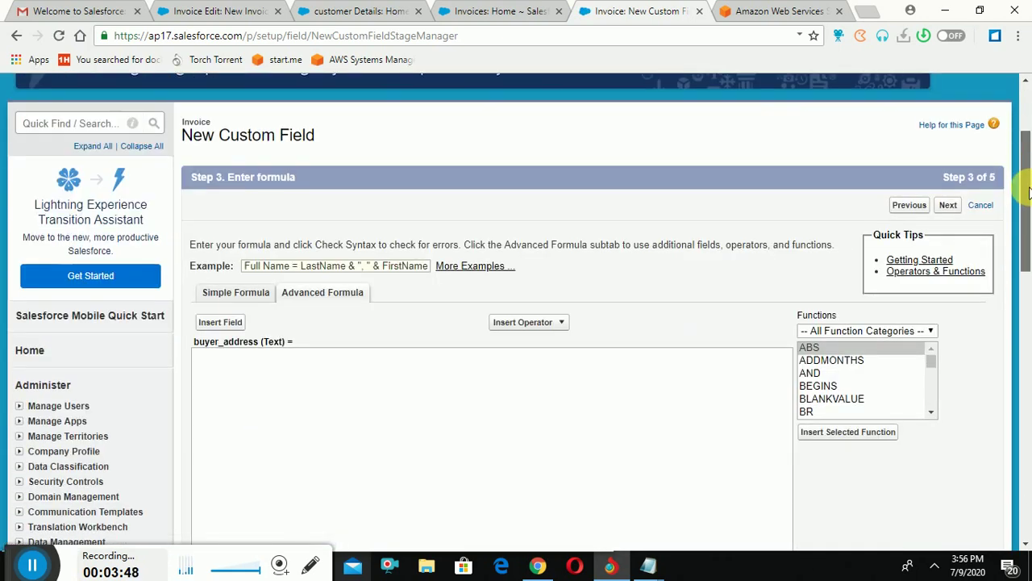
- Insert the Clean Status field of the Invoice's related buyername record into the buyer_address formula
left_click(216, 322)
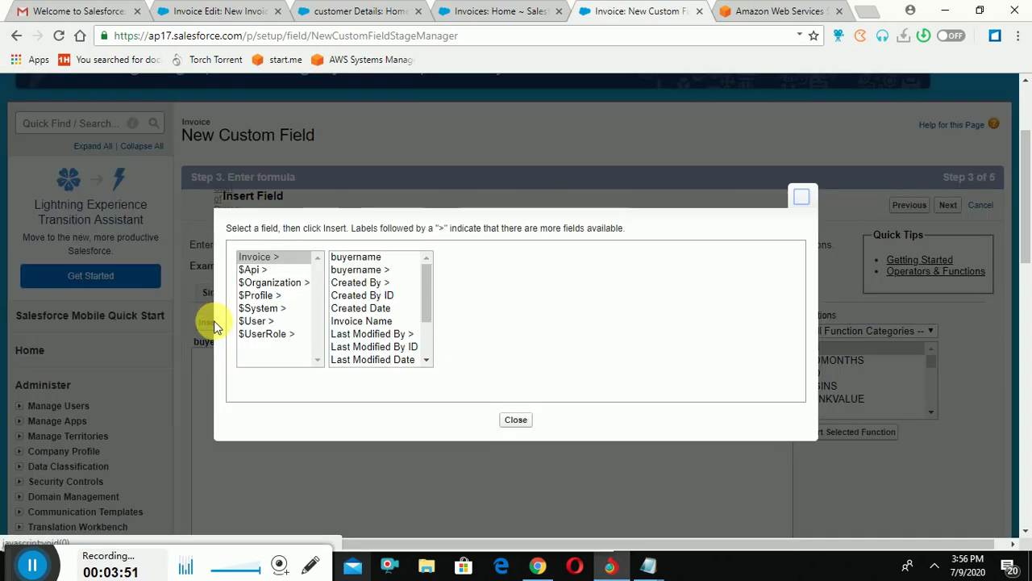
left_click(387, 271)
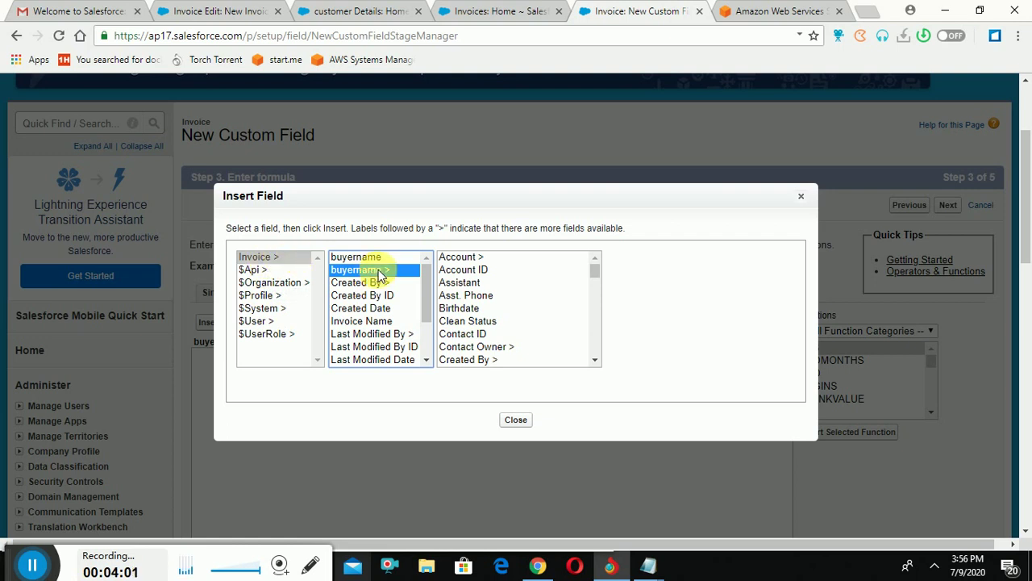
left_click(595, 278)
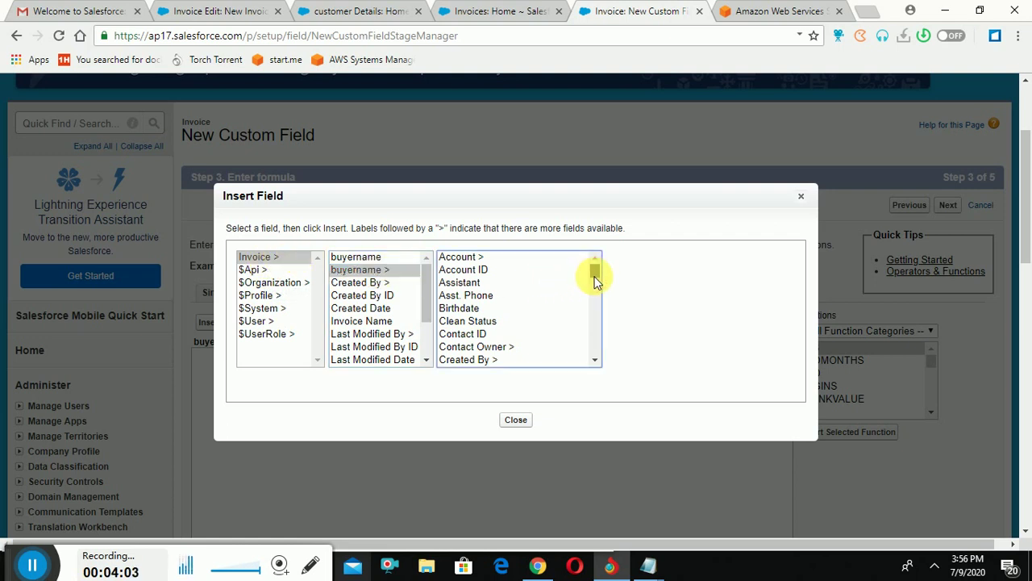
left_click_drag(595, 278, 592, 267)
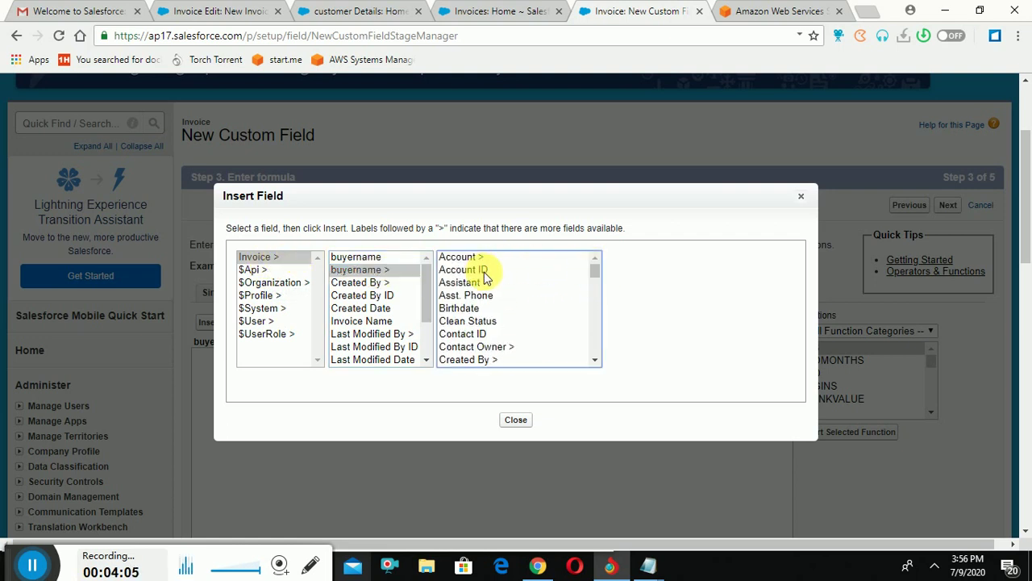
left_click(472, 321)
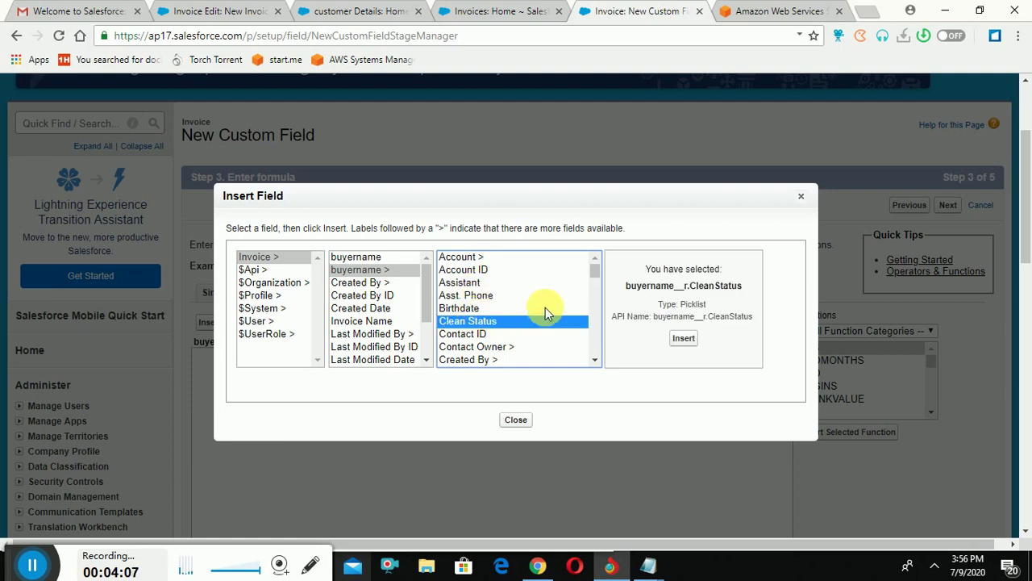
left_click(684, 339)
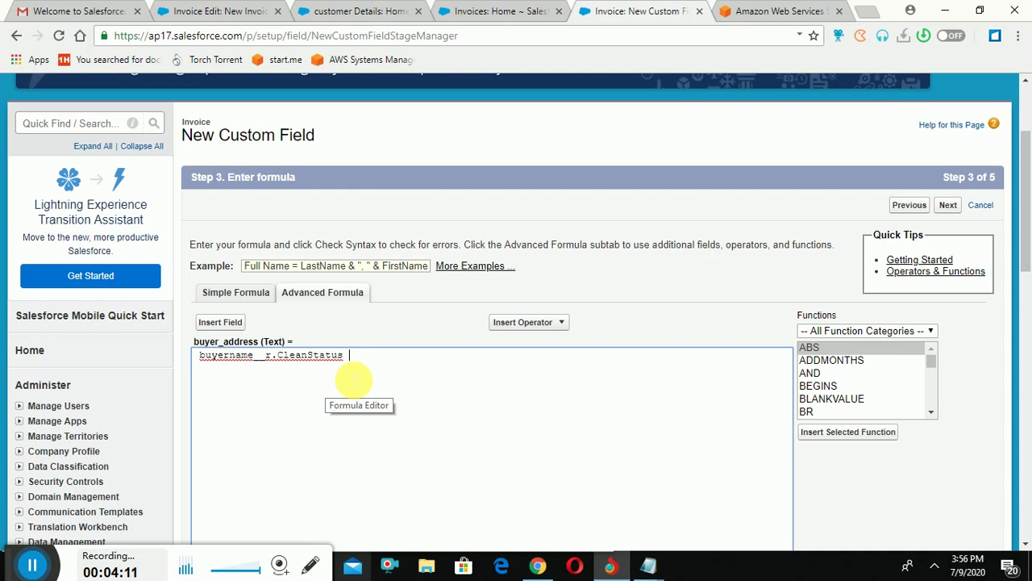
- Trim the inserted reference to buyername__r and cut that text out of the formula for reuse
key("BackSpace")
key("BackSpace")
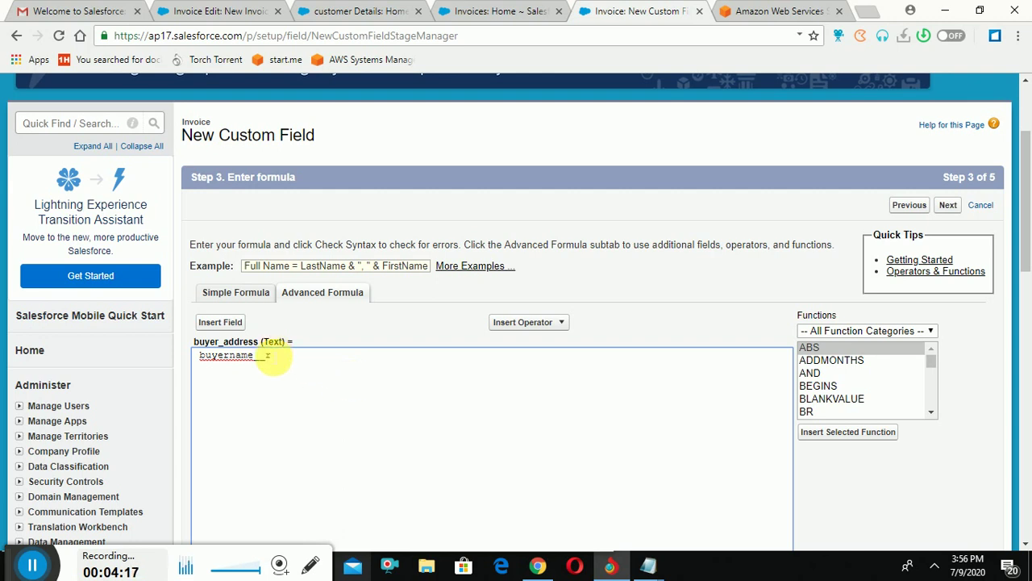
left_click_drag(268, 358, 205, 359)
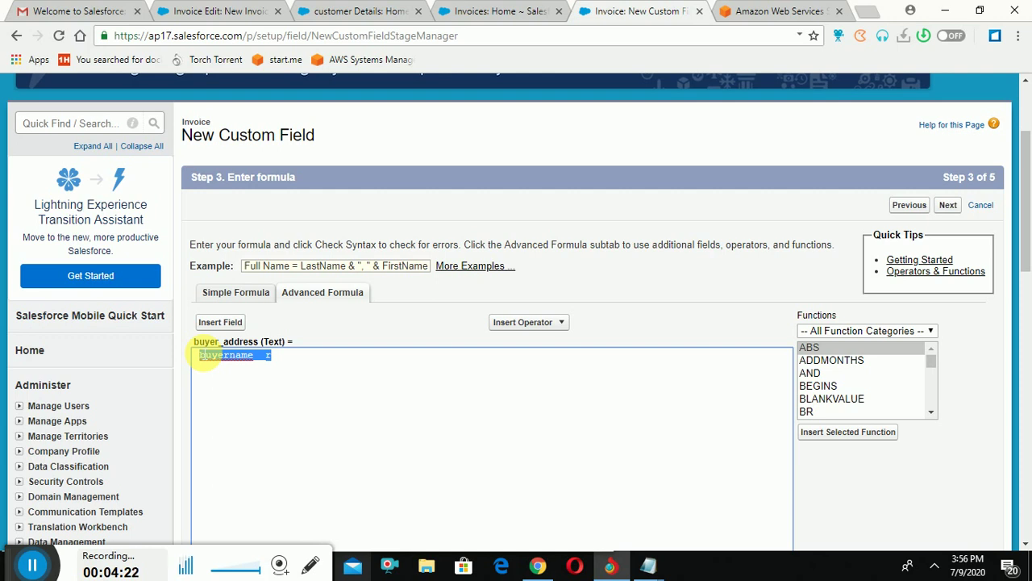
key("BackSpace")
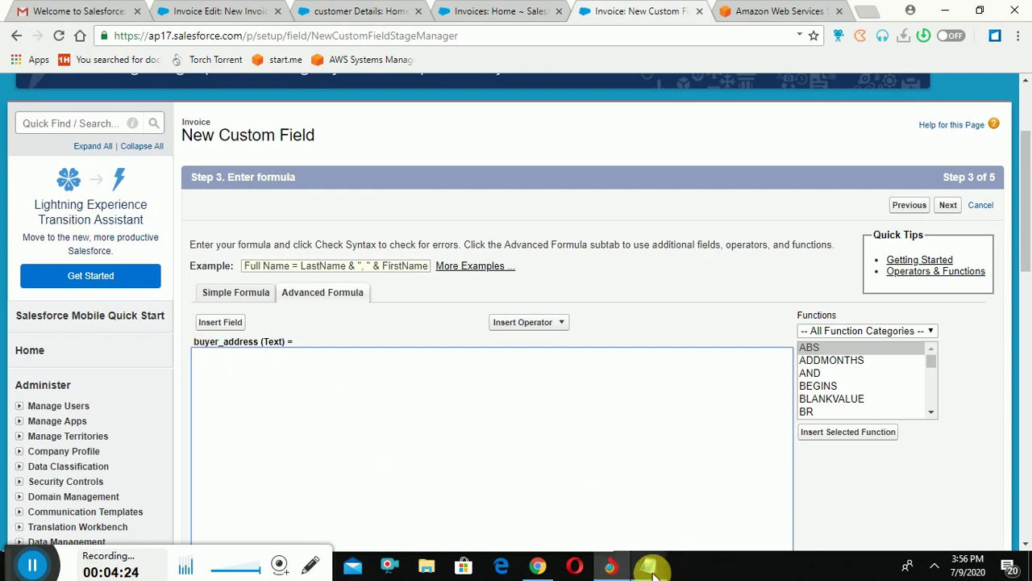
- Switch to the google map program file in Notepad and start a text replacement with buyername__r as the replacement text
mouse_move(653, 569)
left_click(782, 522)
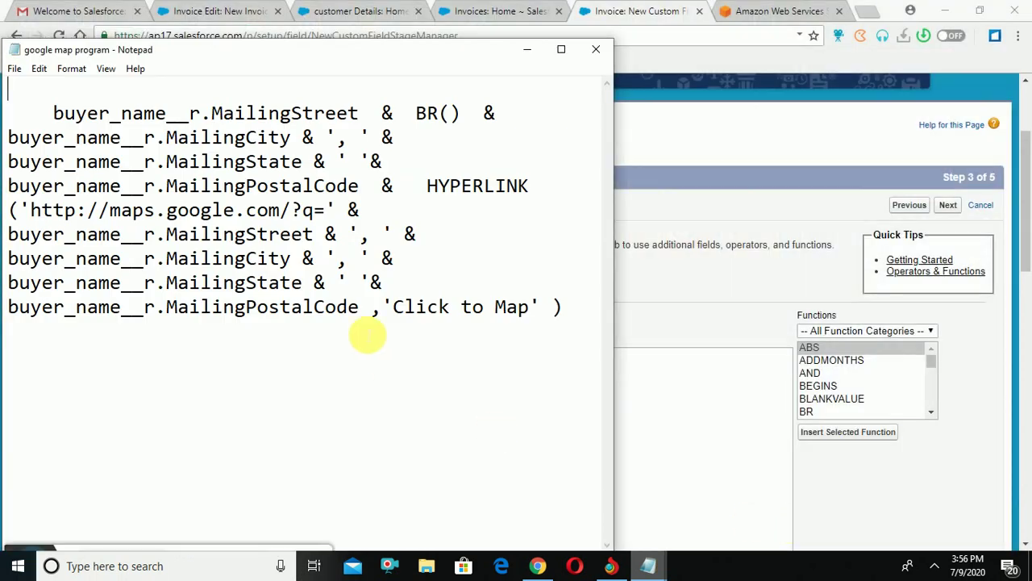
left_click(561, 49)
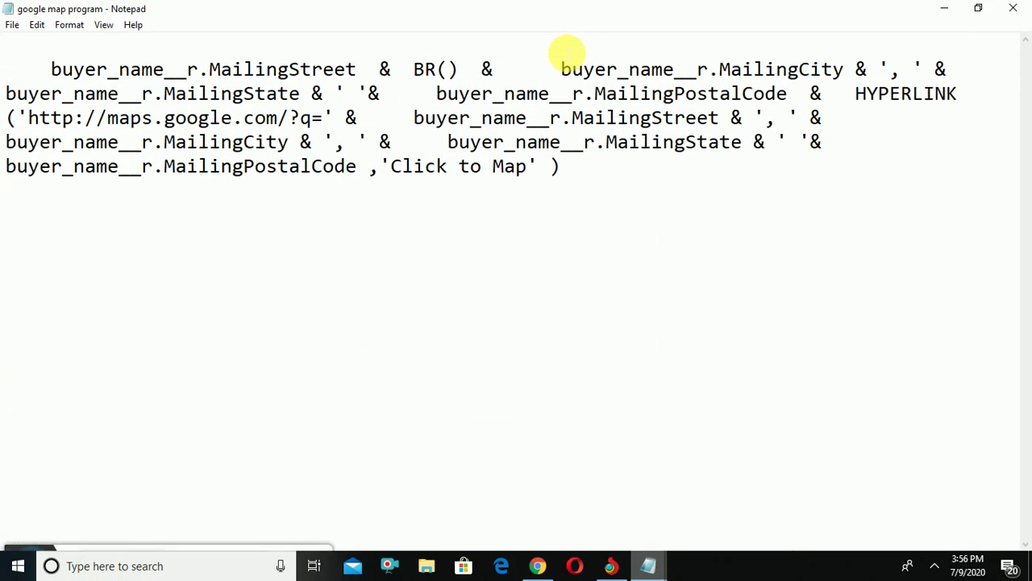
left_click(38, 26)
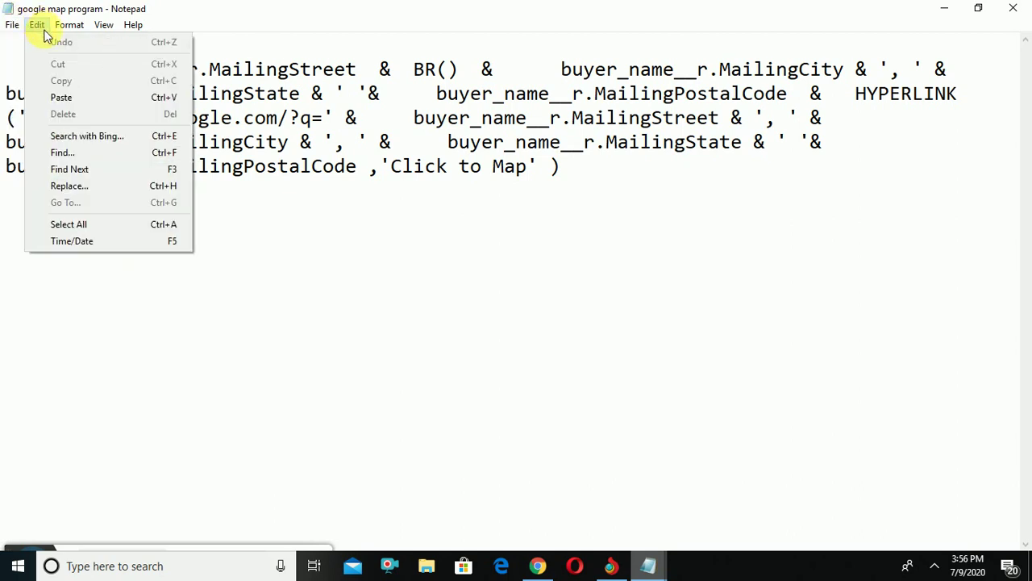
left_click(69, 186)
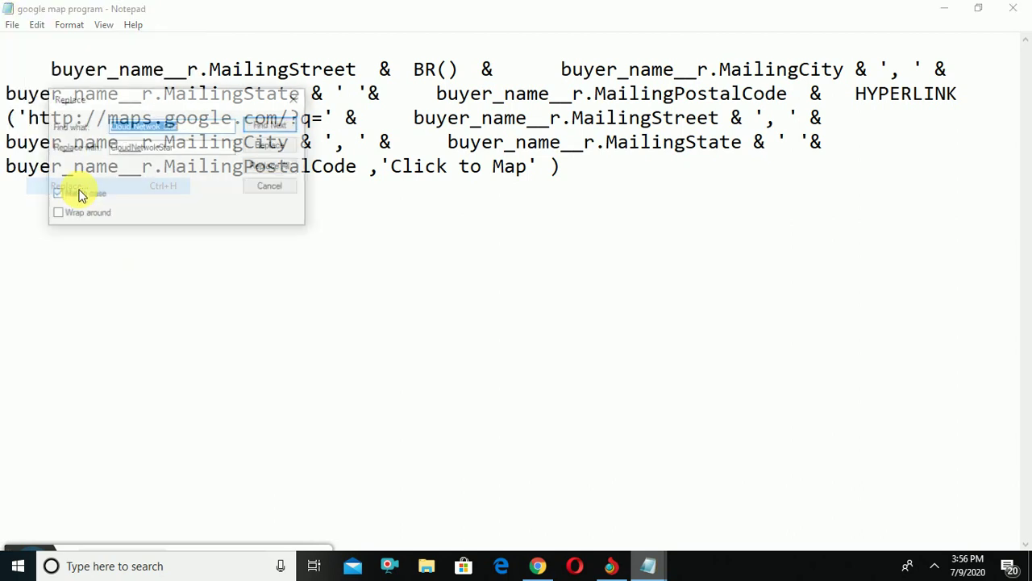
left_click(191, 151)
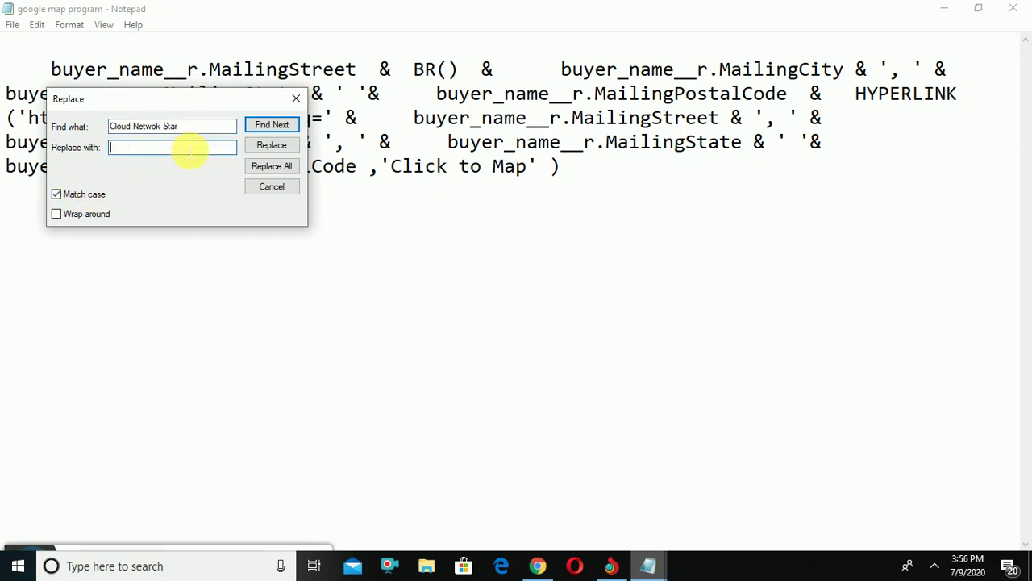
left_click(193, 127)
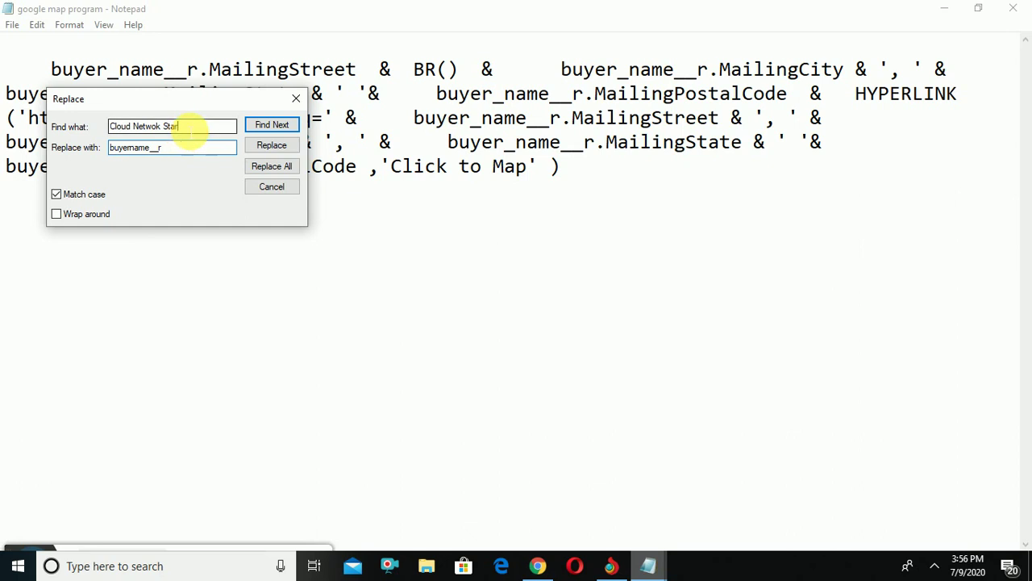
- Copy buyer_name__r from the first line of the formula and set it as the text to find
left_click_drag(200, 73, 52, 71)
key("ctrl+c")
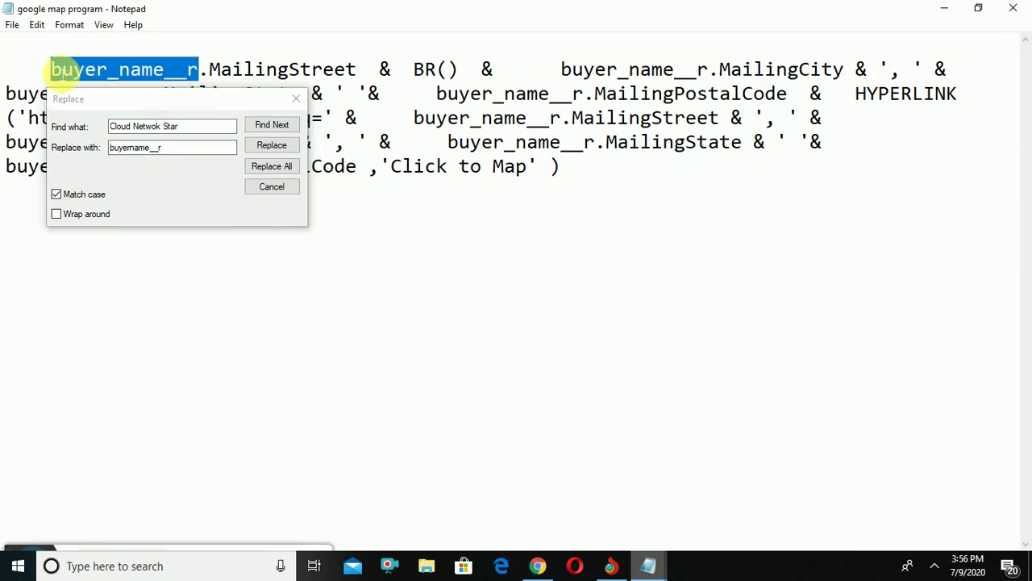
double_click(186, 125)
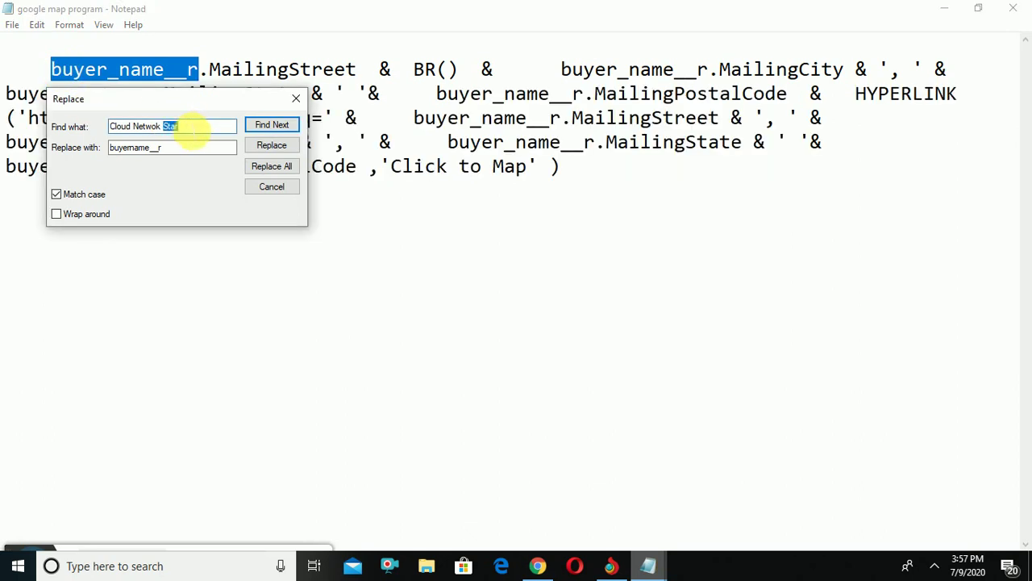
key("BackSpace")
key("BackSpace")
key("BackSpace")
key("BackSpace")
key("BackSpace")
key("BackSpace")
key("BackSpace")
key("BackSpace")
key("BackSpace")
key("BackSpace")
key("BackSpace")
key("BackSpace")
key("BackSpace")
key("BackSpace")
key("BackSpace")
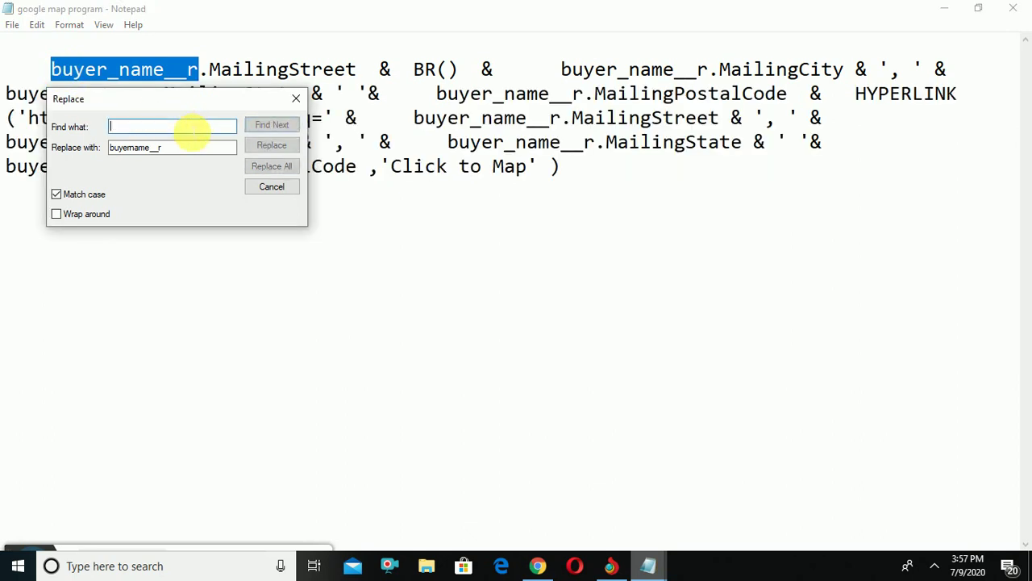
key("ctrl+v")
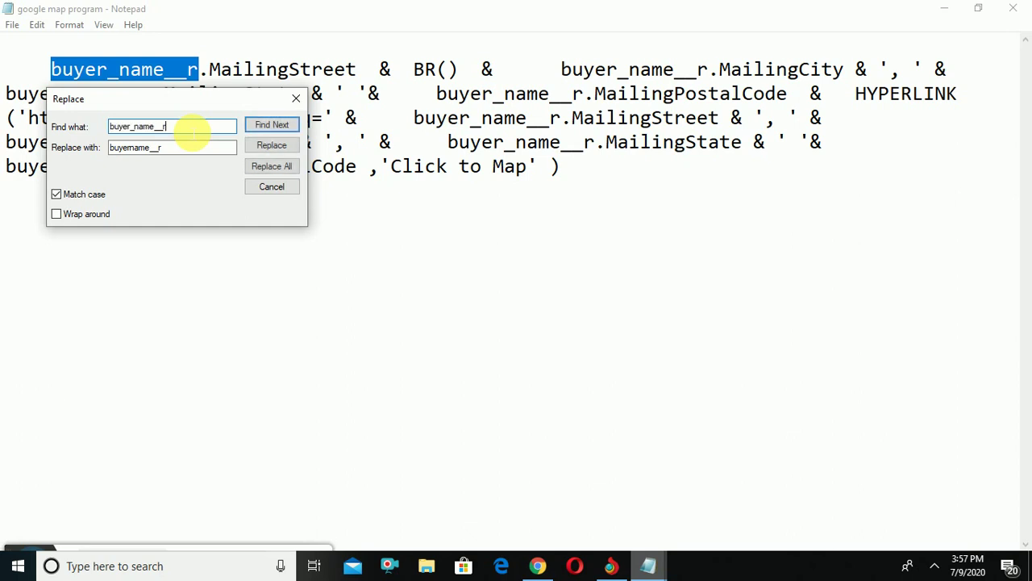
- Replace every buyer_name__r in the file with buyername__r and close the replacement dialog
left_click(272, 167)
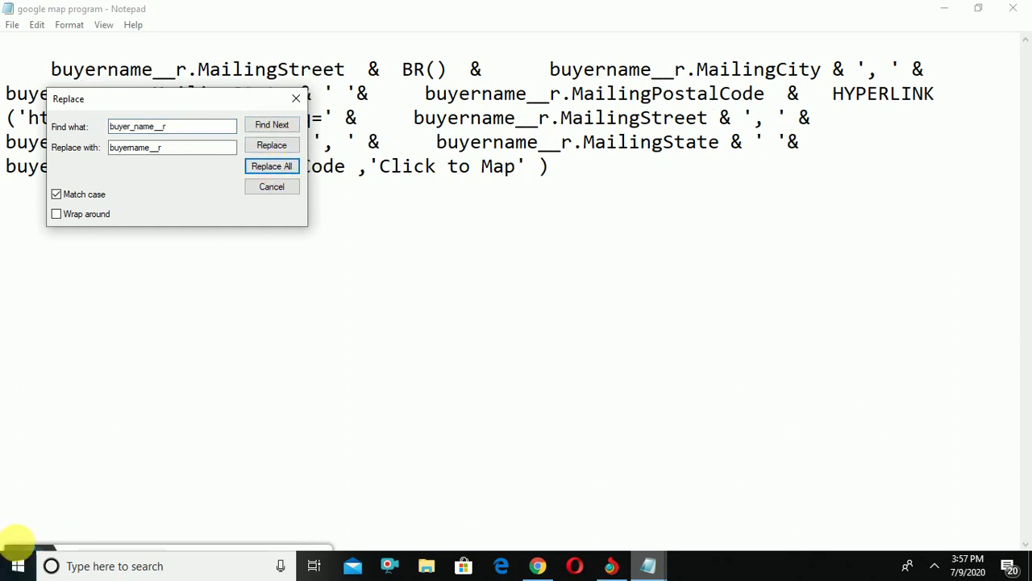
mouse_move(72, 555)
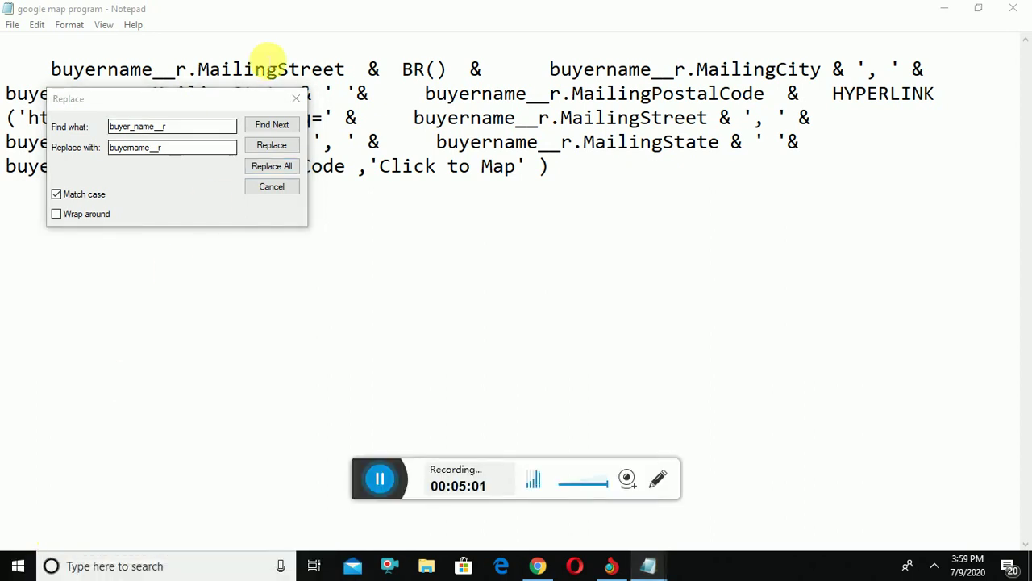
left_click(271, 166)
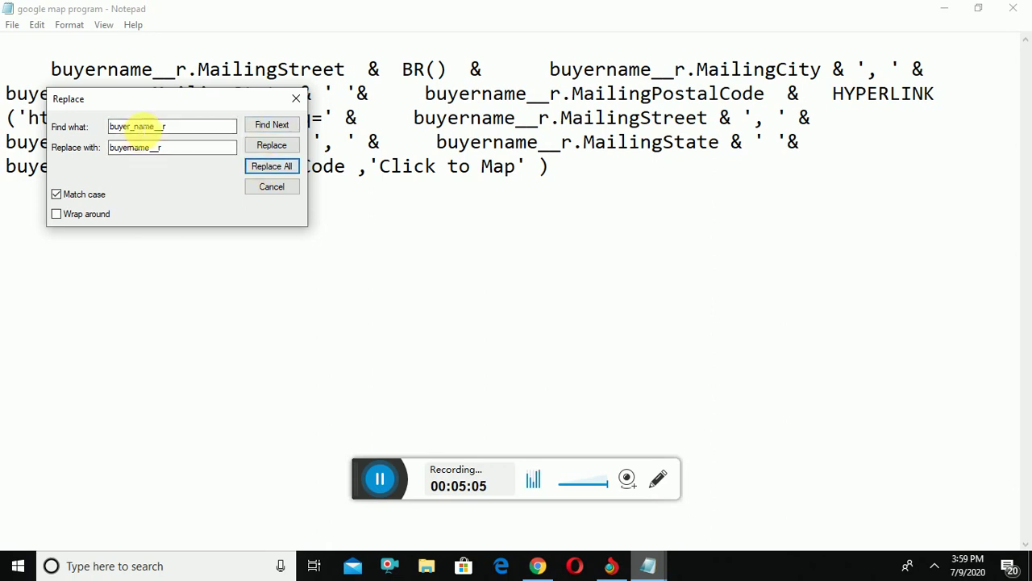
left_click(298, 99)
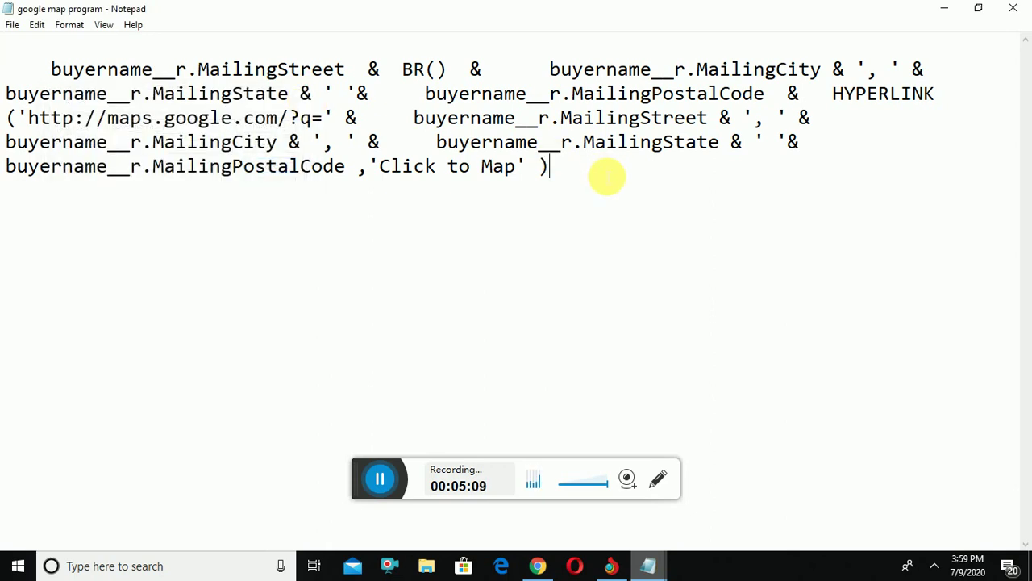
- Copy the entire Notepad formula and paste it into Salesforce's buyer_address formula editor in the Torch browser
key("ctrl+a")
key("ctrl+c")
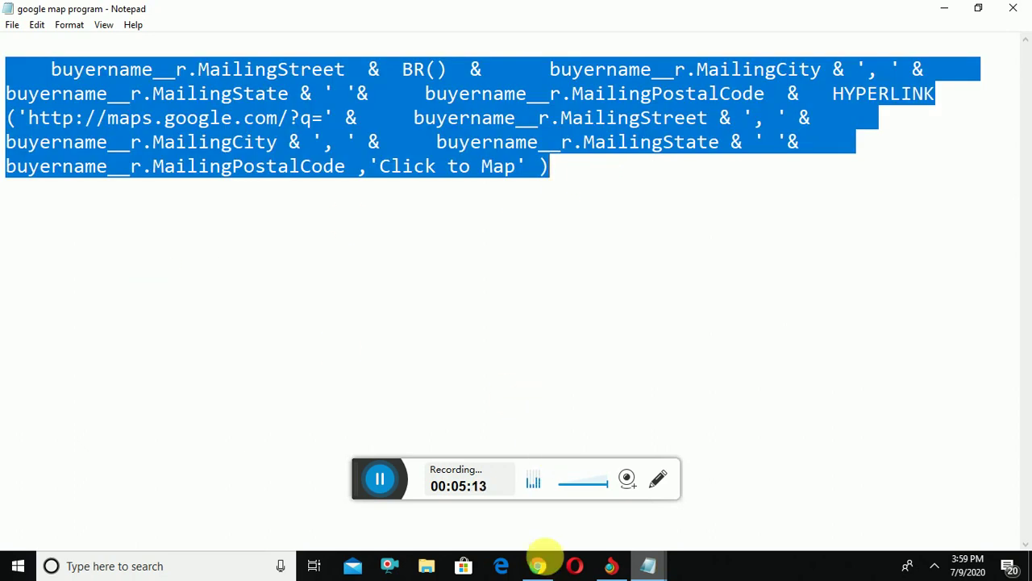
mouse_move(543, 570)
mouse_move(622, 564)
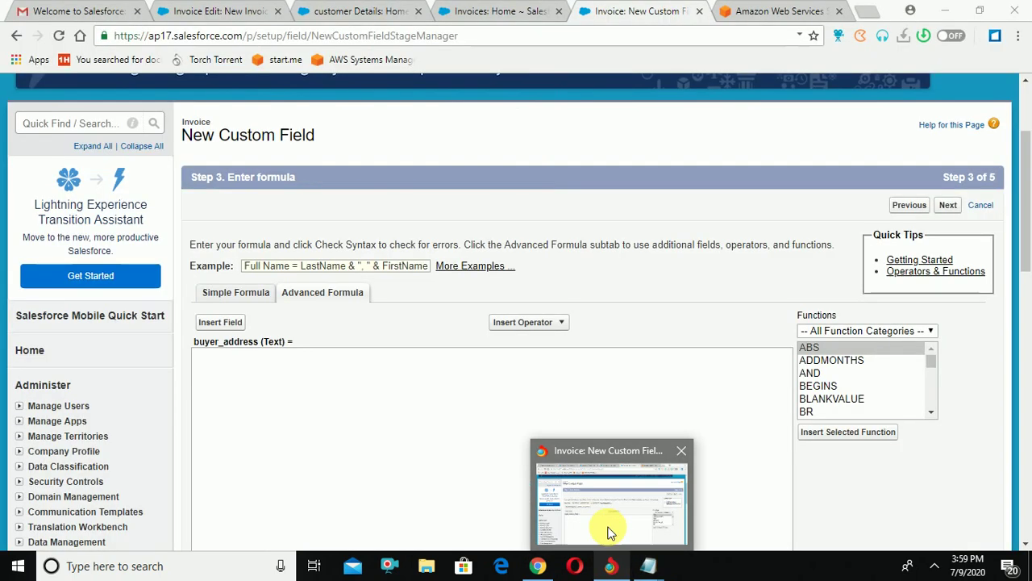
left_click(609, 532)
left_click(250, 369)
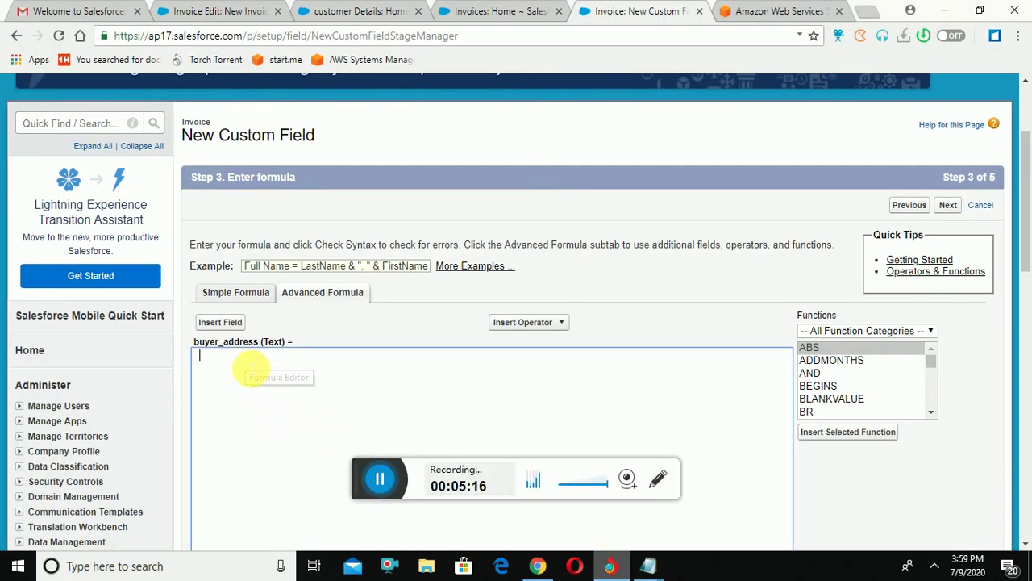
key("ctrl+v")
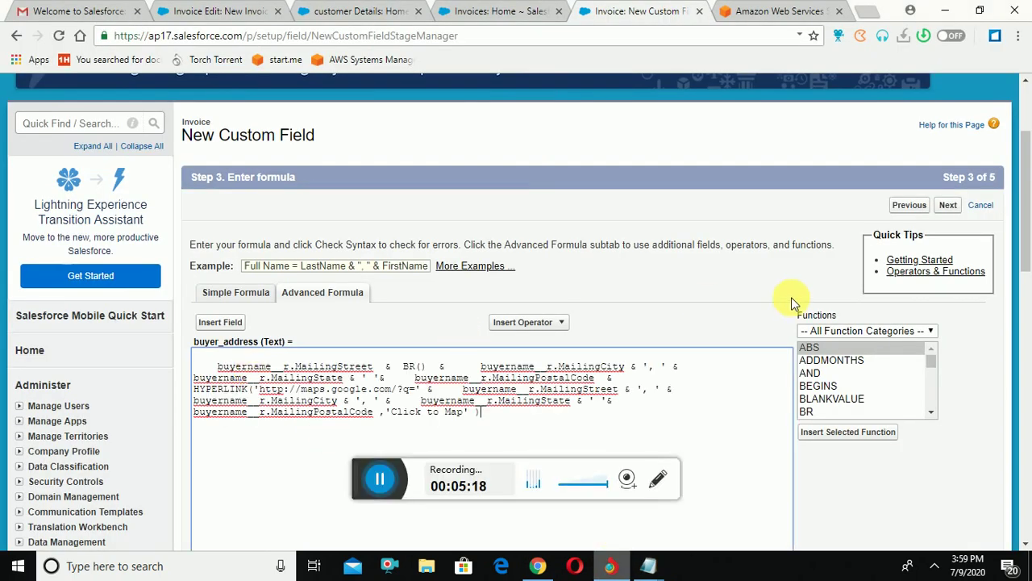
- Run the syntax check on the pasted buyer_address formula
scroll(1025, 208, "up", 2)
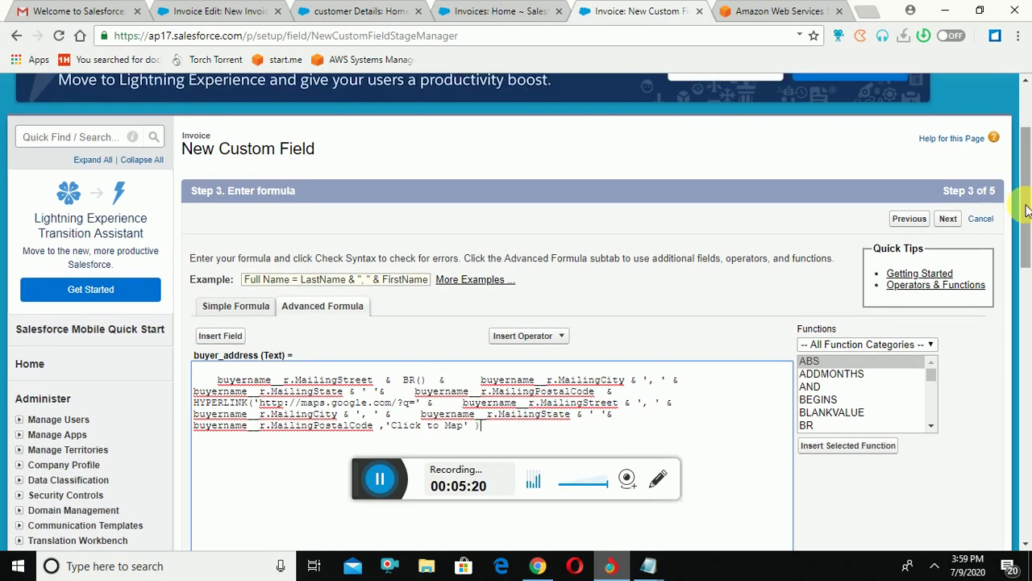
scroll(1026, 208, "down", 5)
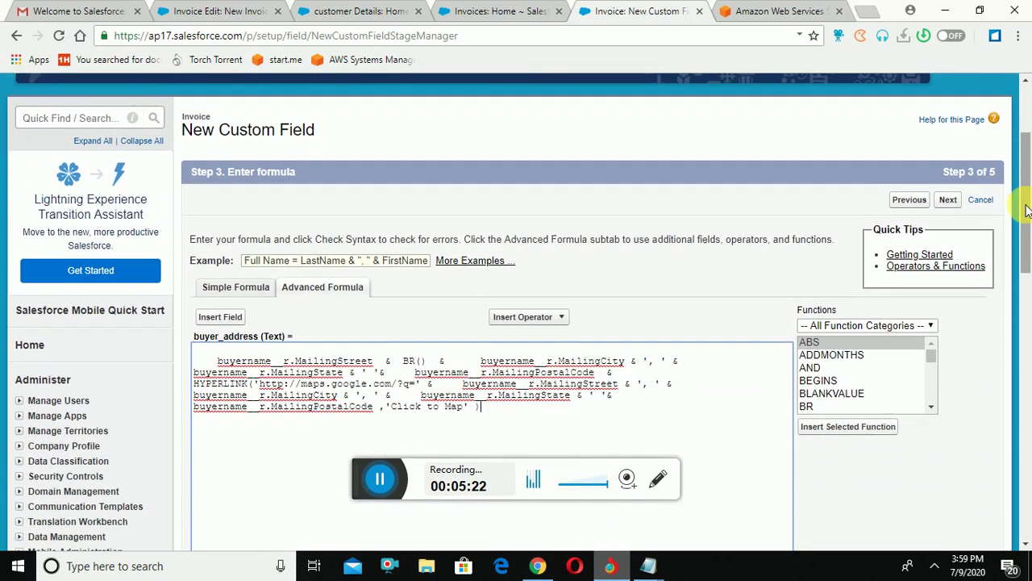
right_click(1024, 208)
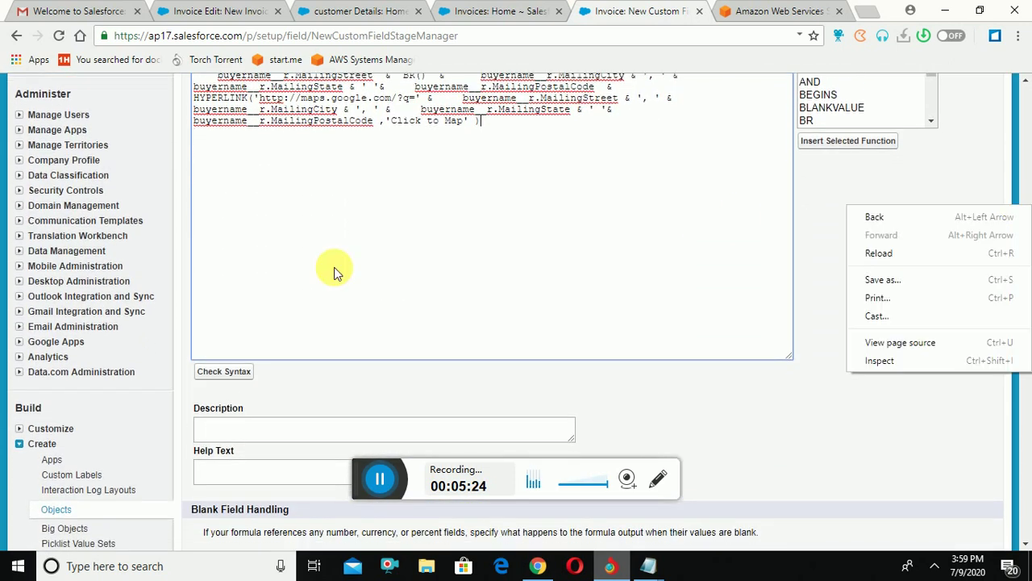
left_click(227, 372)
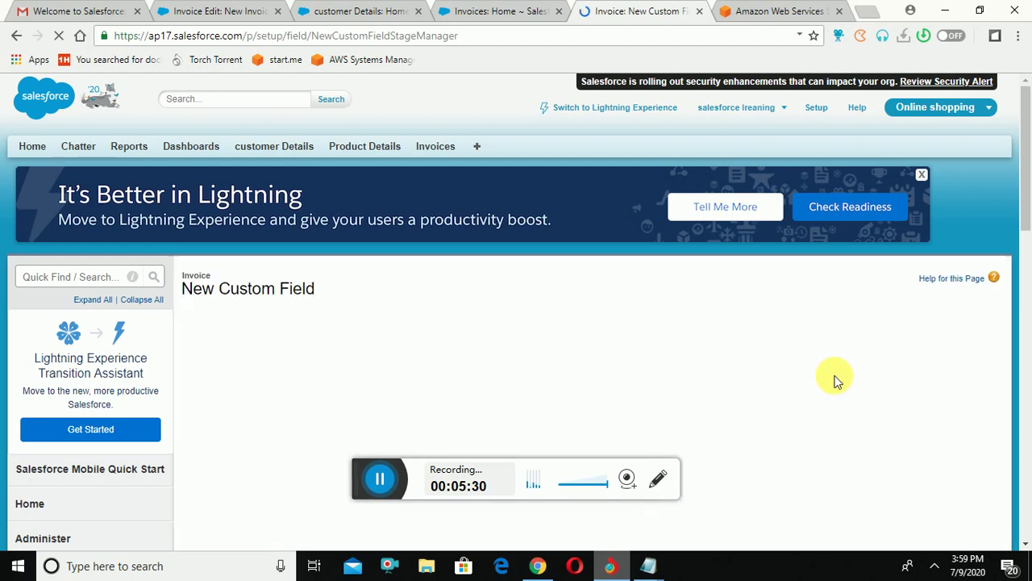
- Accept the formula, keep the default field-level security and page layout choices, and save the buyer_address field on the Invoice object
left_click(1026, 389)
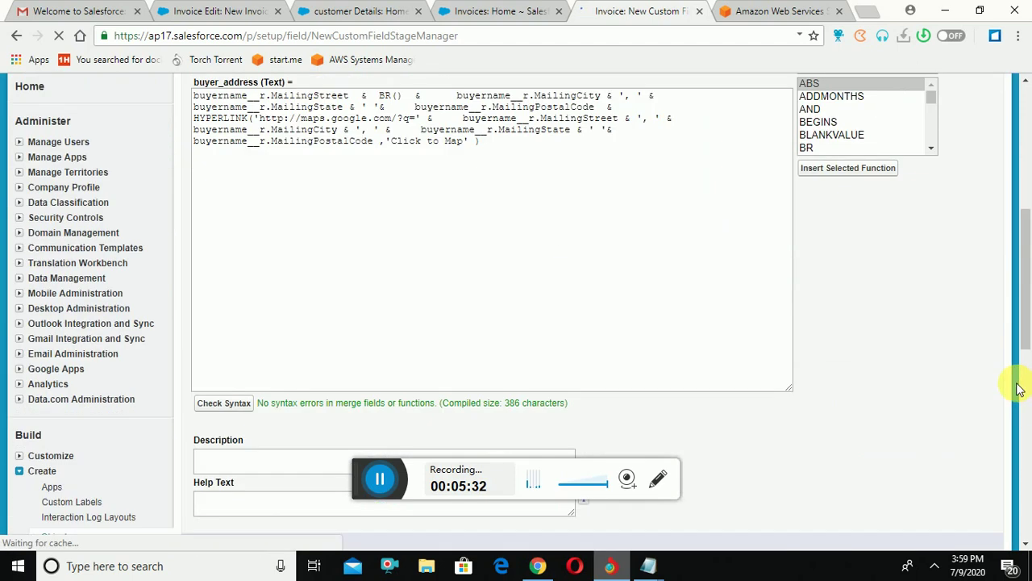
left_click(1028, 109)
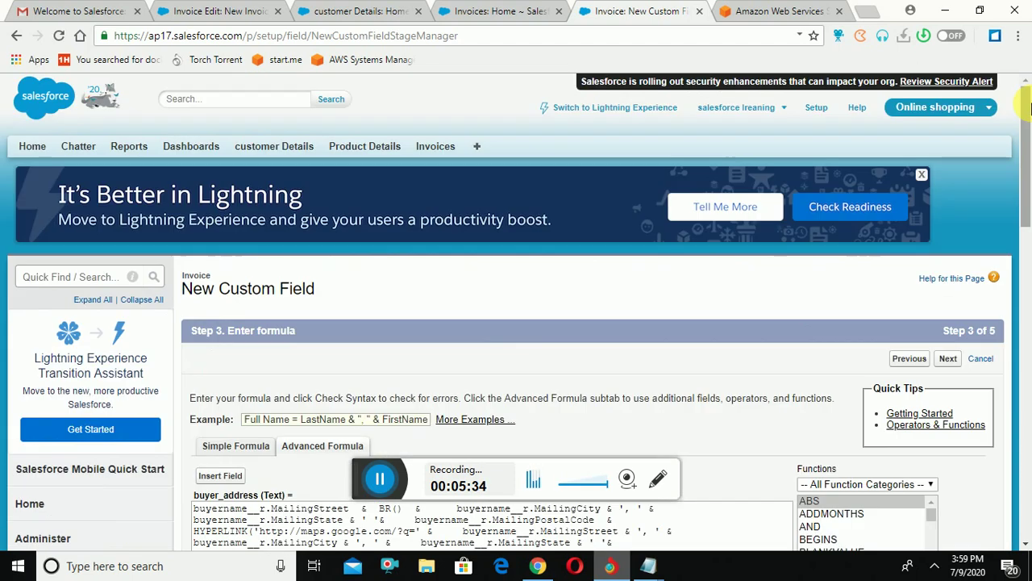
left_click(950, 359)
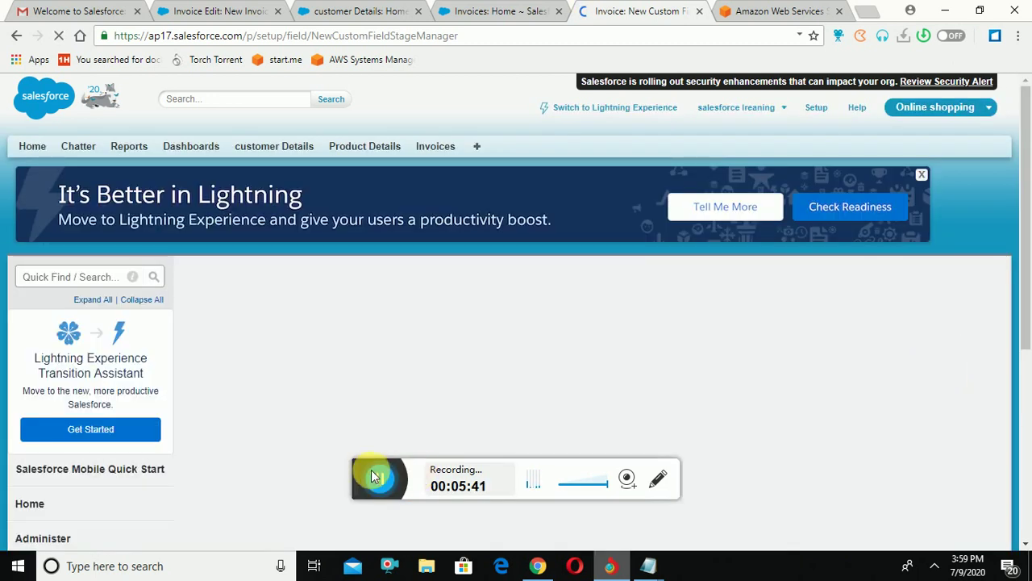
left_click(363, 468)
left_click_drag(363, 468, 27, 552)
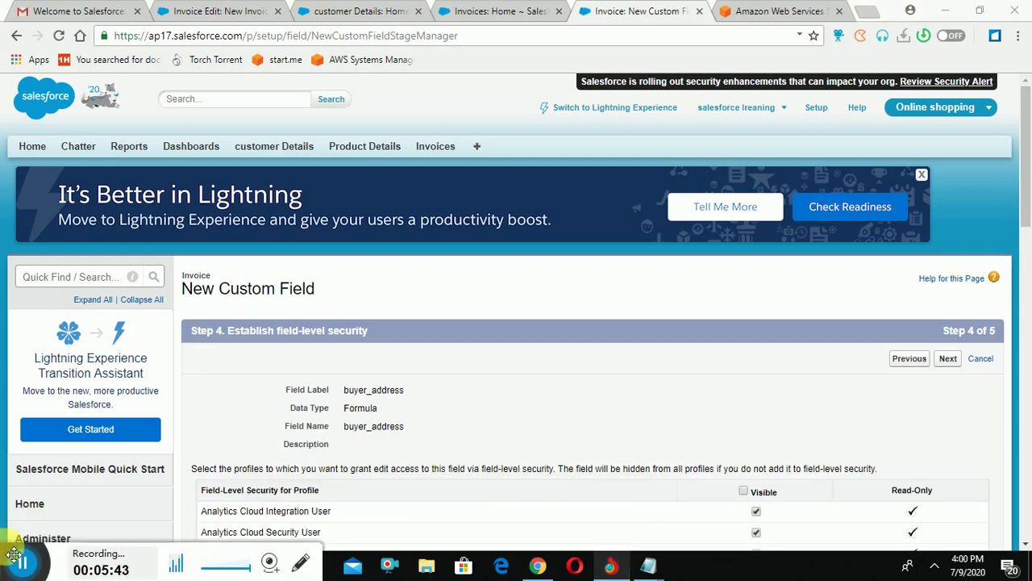
left_click(950, 361)
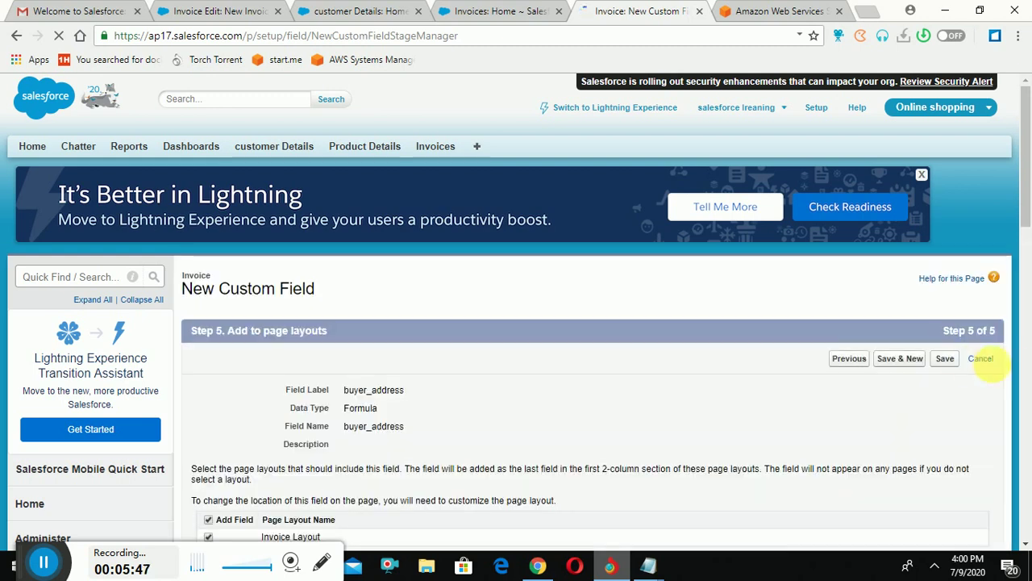
left_click(945, 363)
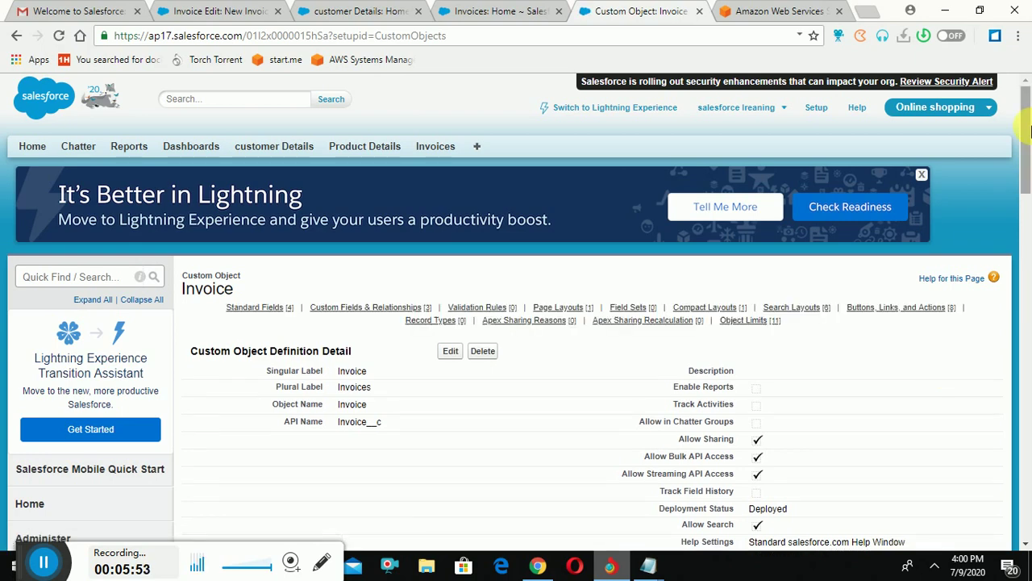
scroll(1029, 282, "down", 6)
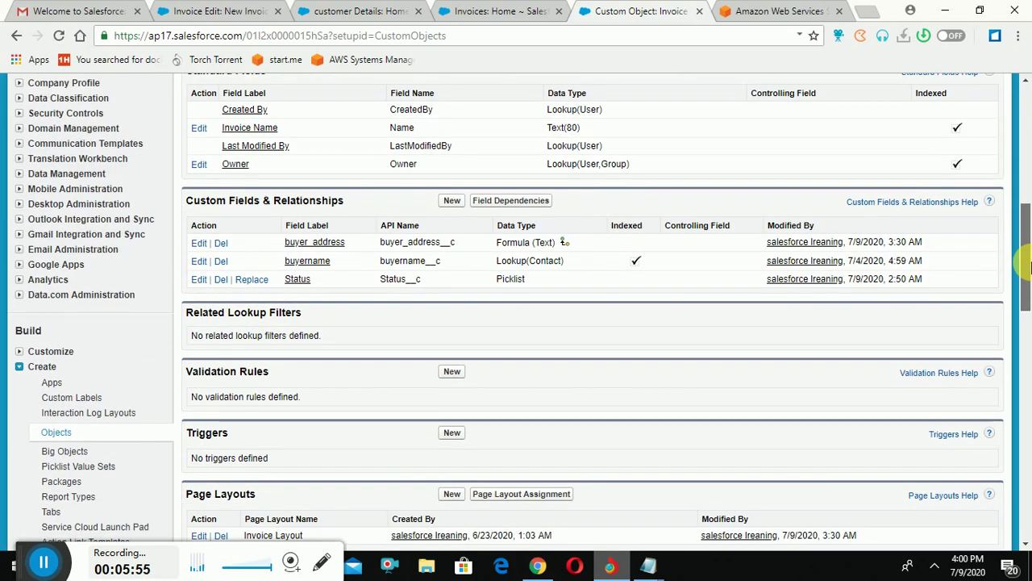
- Add Contacts to the selected tabs of the Online shopping app and save the tab customization
scroll(1021, 258, "up", 8)
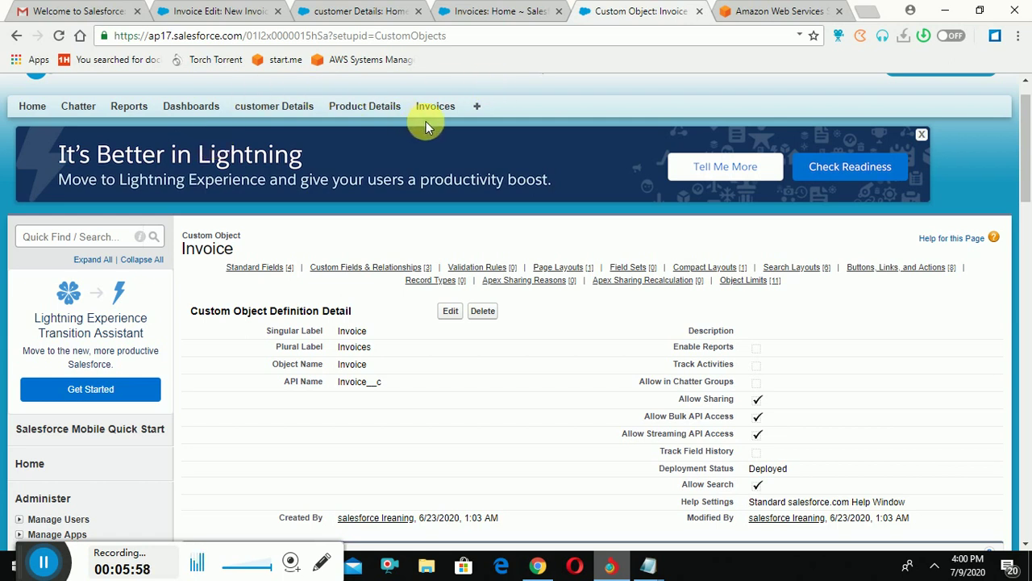
left_click(476, 106)
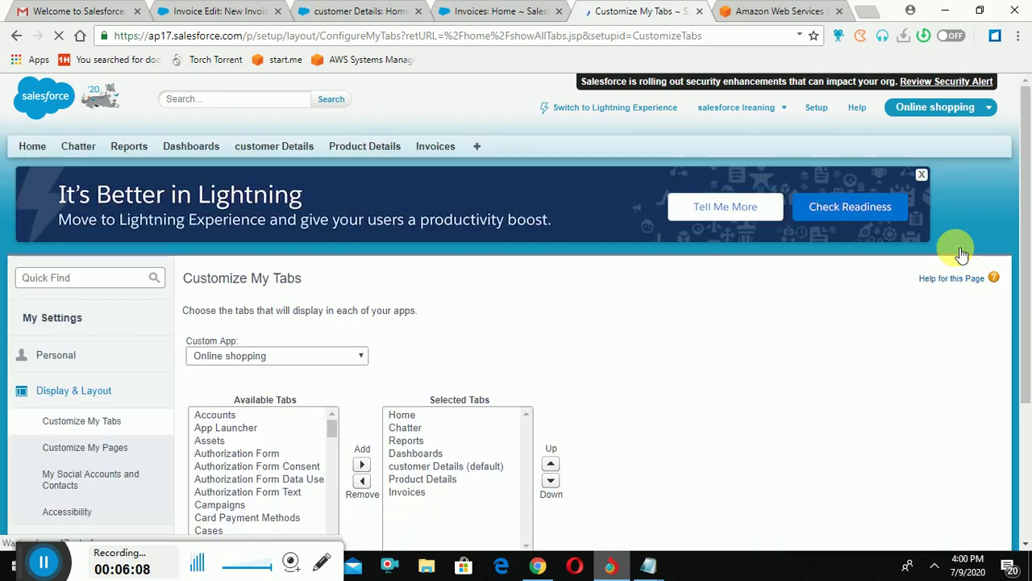
left_click(332, 464)
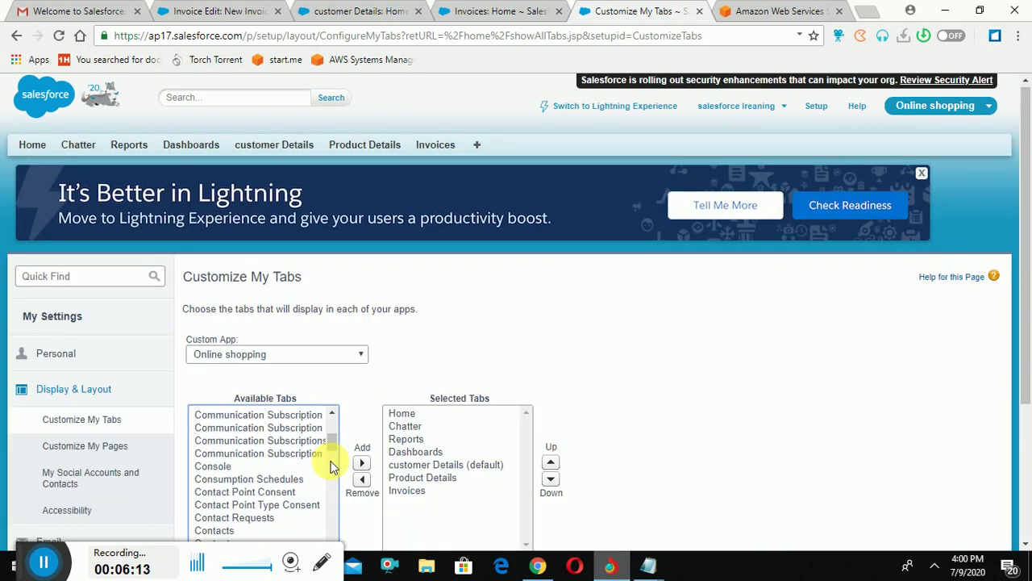
left_click(331, 466)
left_click(333, 413)
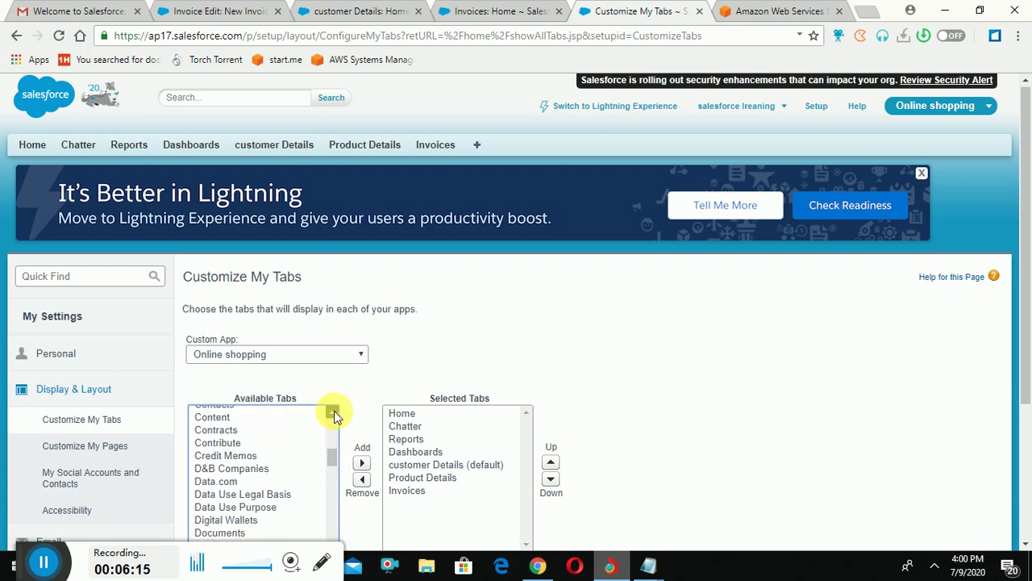
left_click(333, 413)
left_click(207, 465)
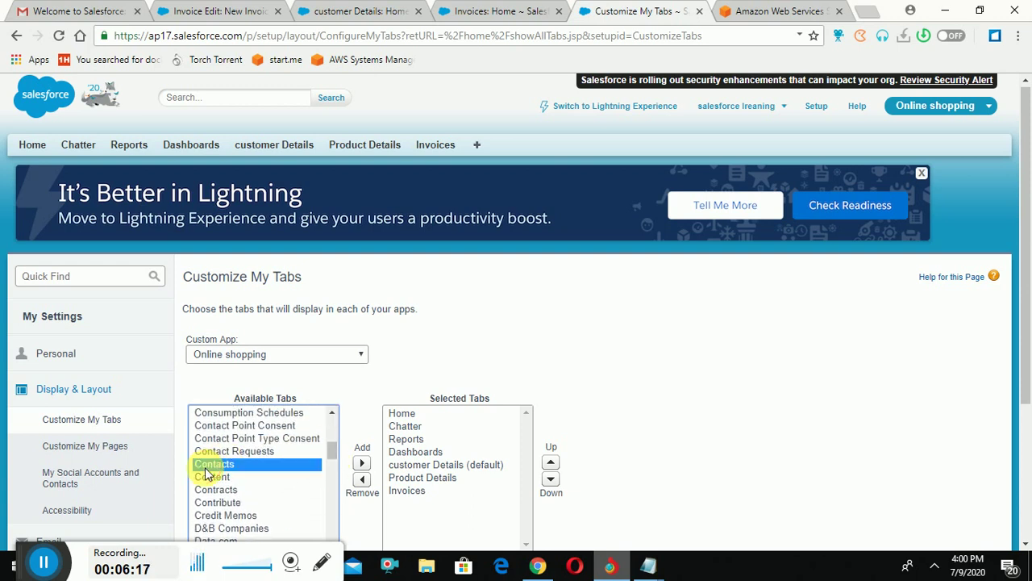
left_click(362, 464)
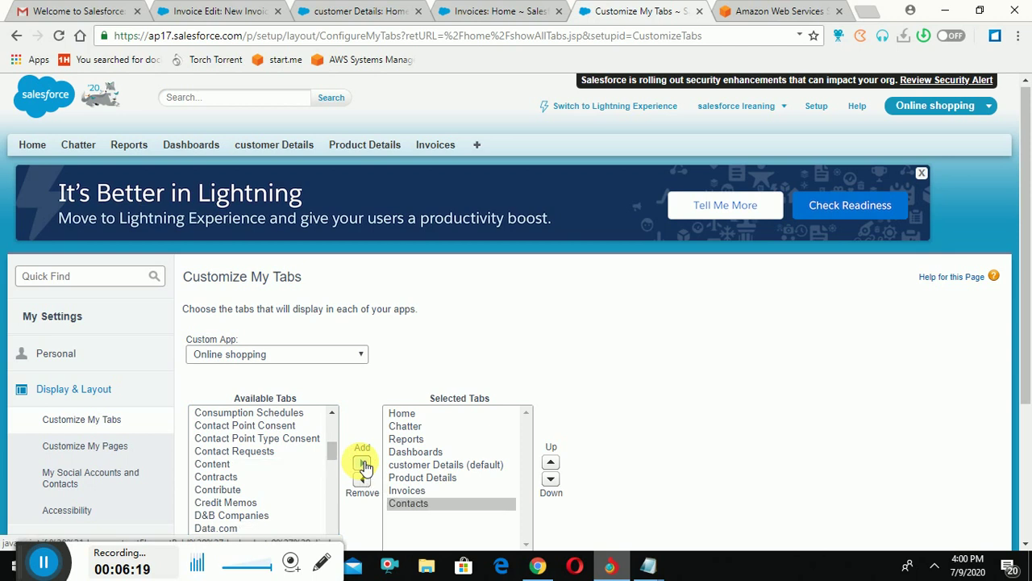
left_click(1027, 436)
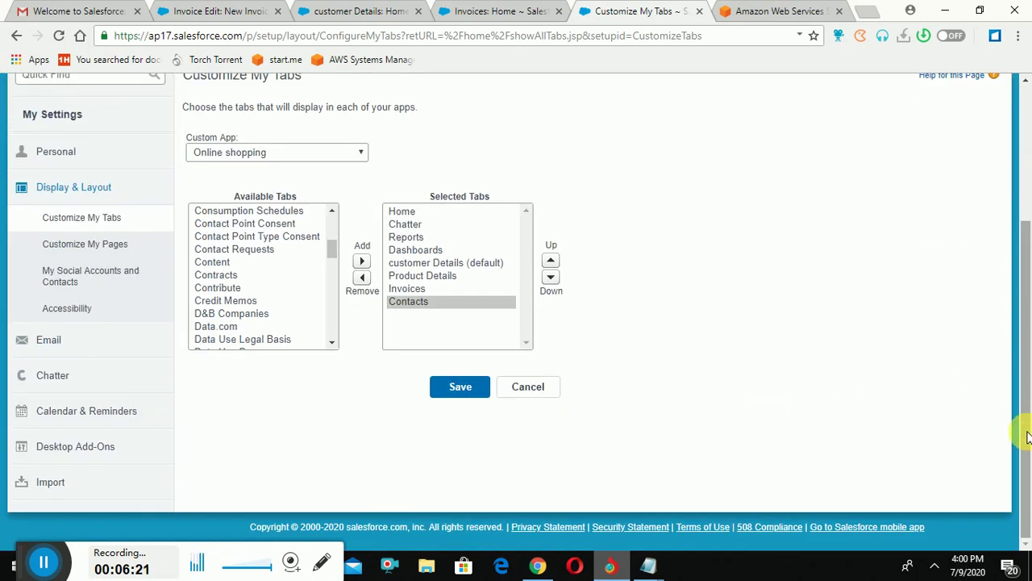
left_click(472, 389)
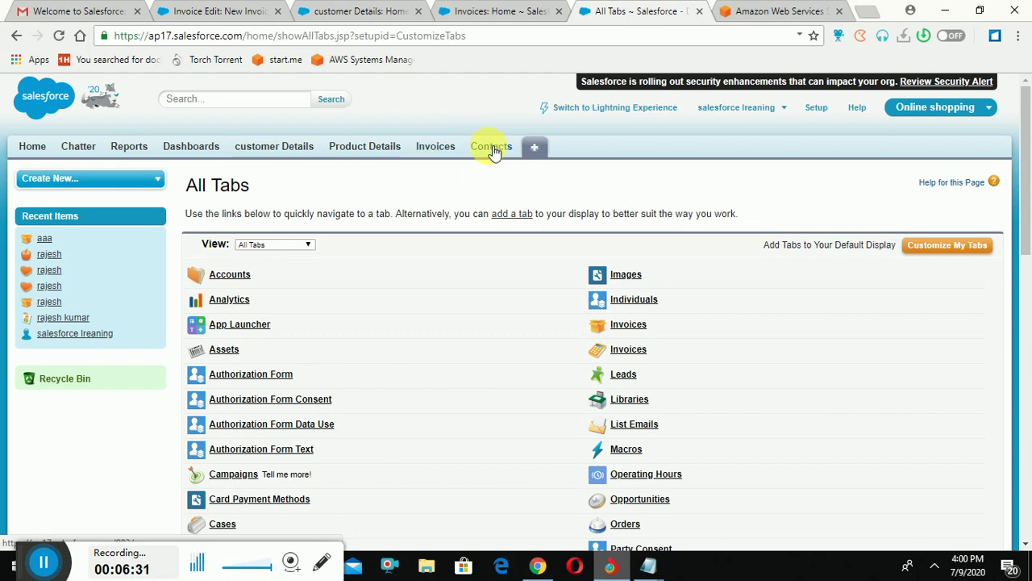
- Start a new contact record and enter the contact's first and last name
left_click(494, 150)
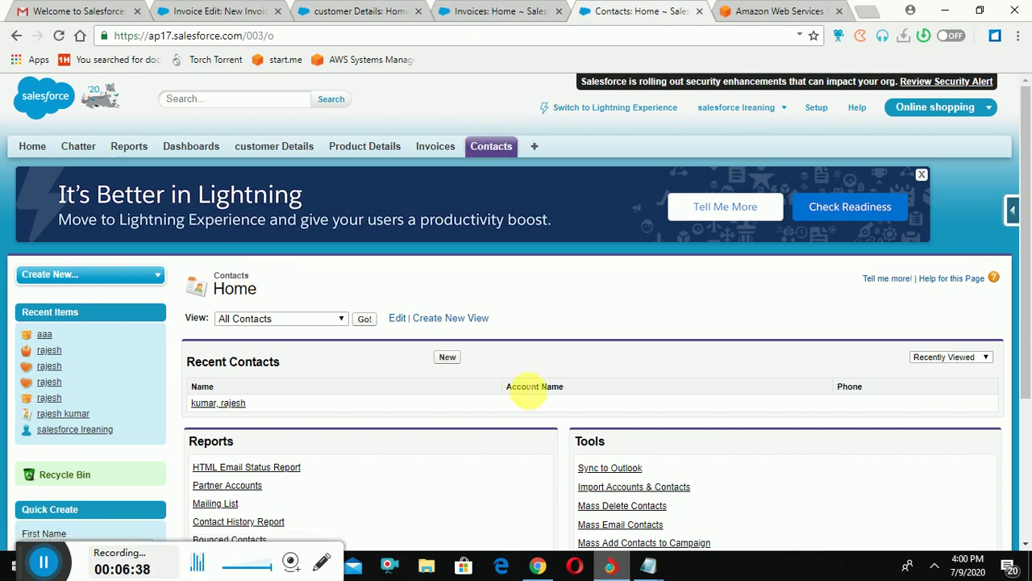
left_click(449, 357)
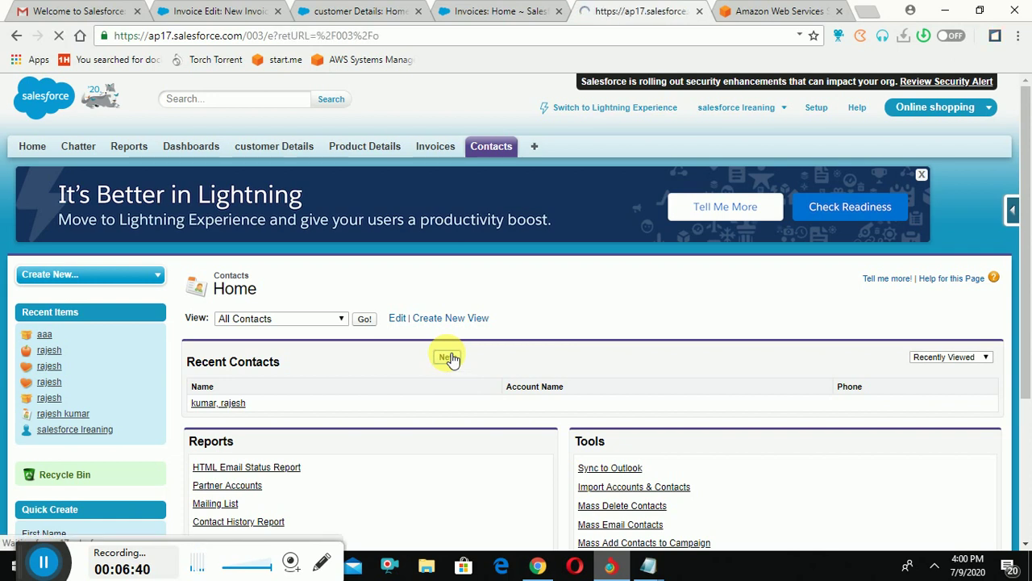
scroll(1030, 250, "down", 1)
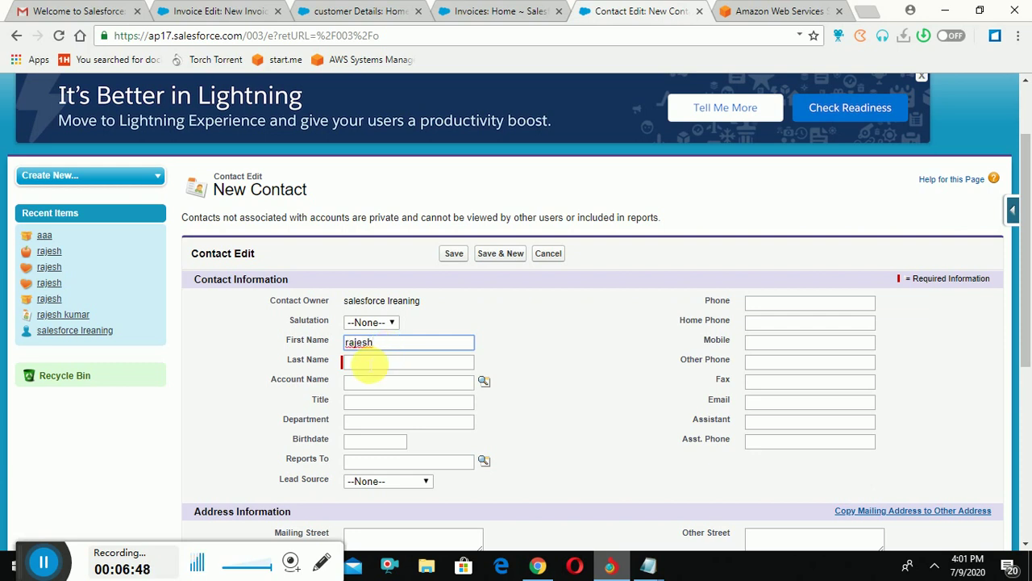
left_click(364, 368)
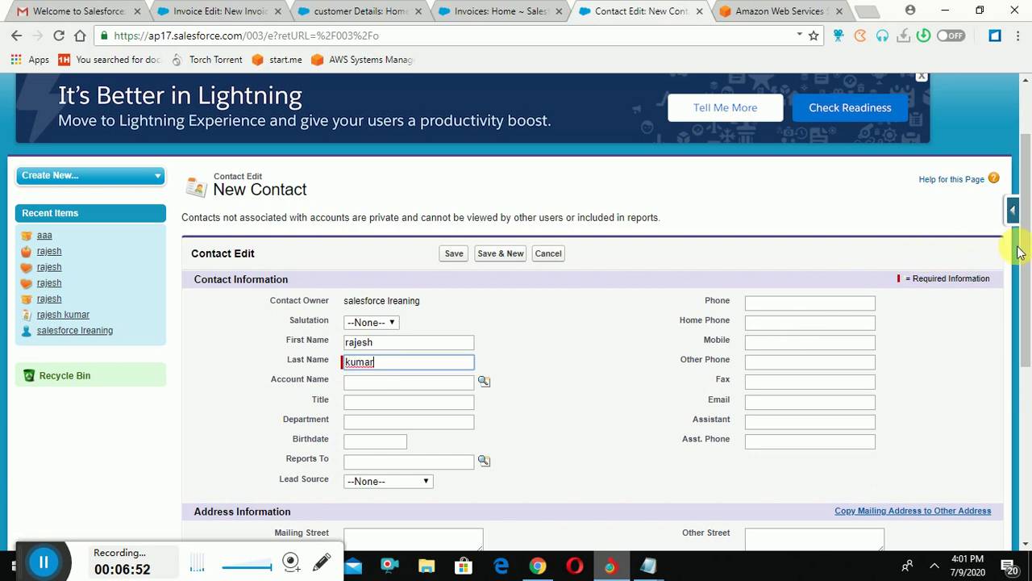
- Fill in the contact's mailing street, city, state, postal code and country, and save the contact
left_click_drag(1023, 253, 1024, 427)
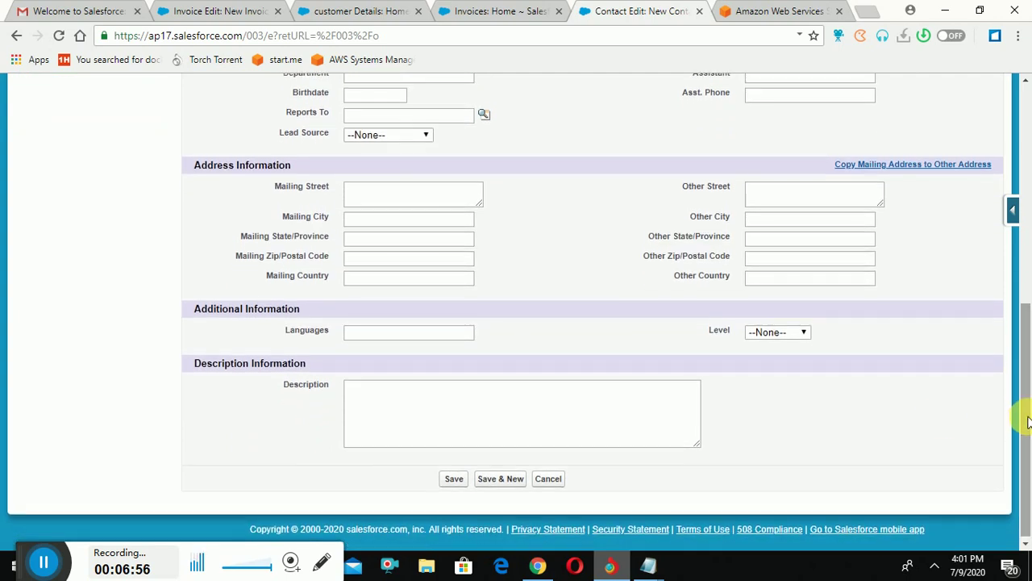
left_click(409, 196)
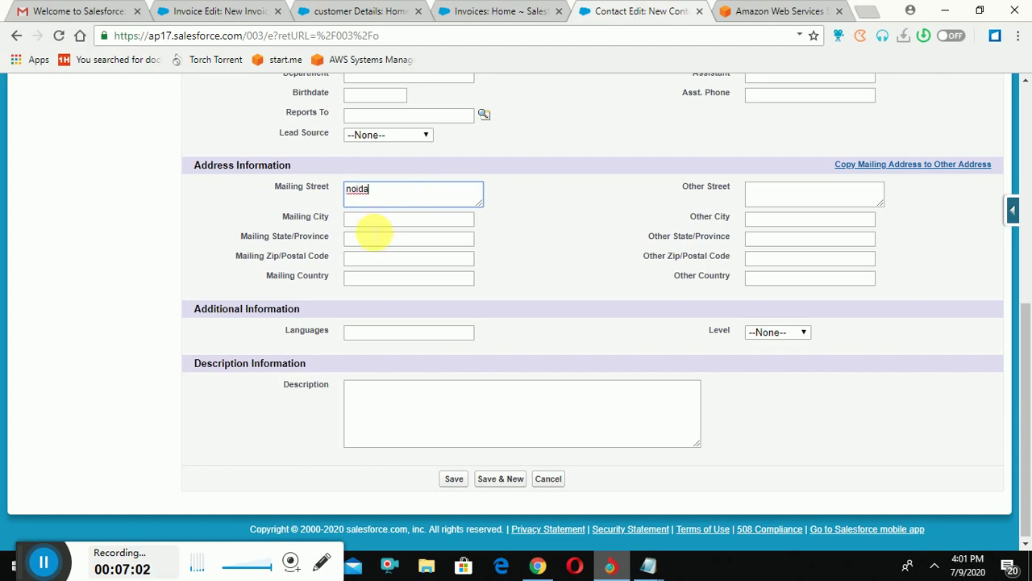
key("Tab")
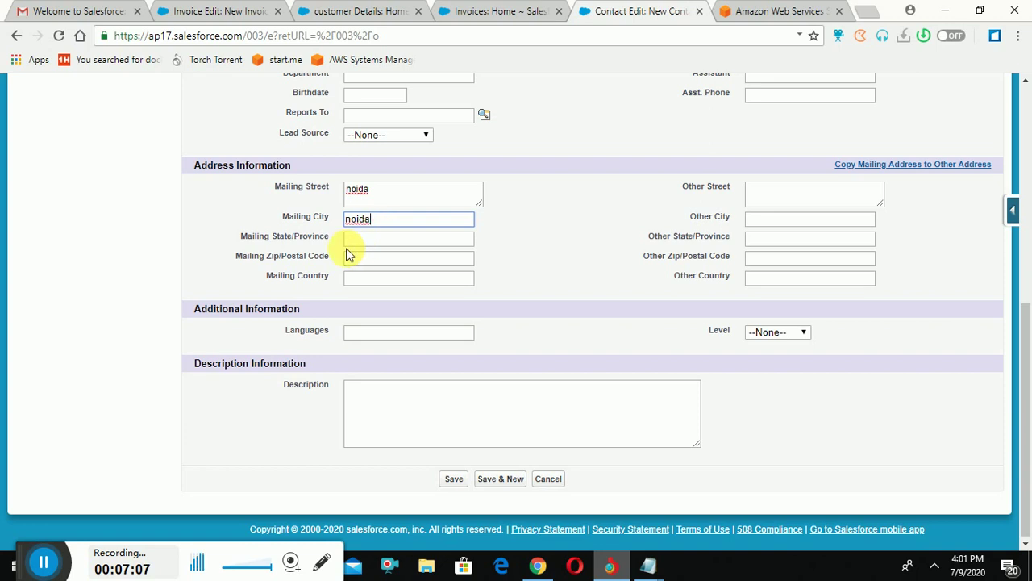
key("Tab")
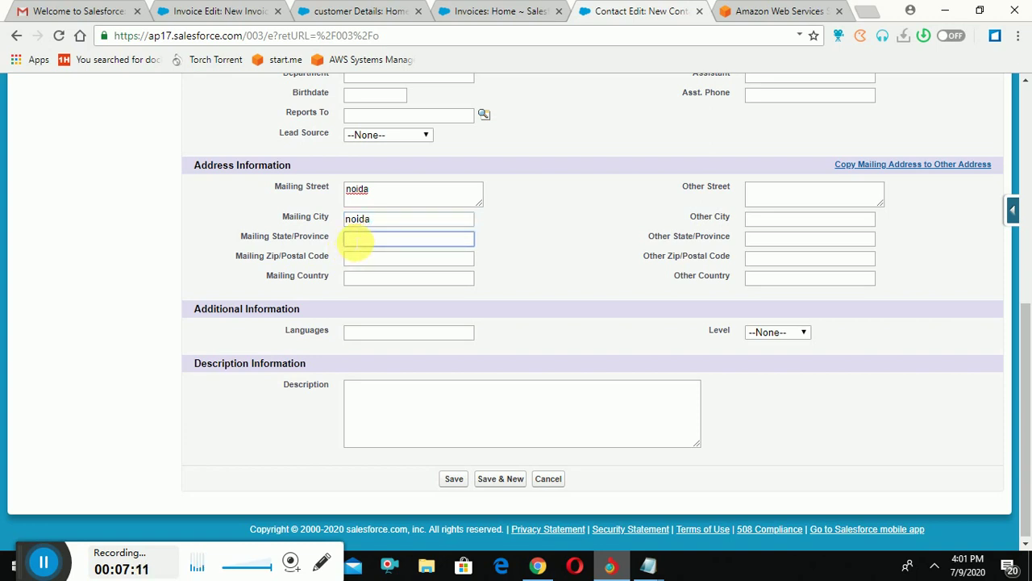
type("up")
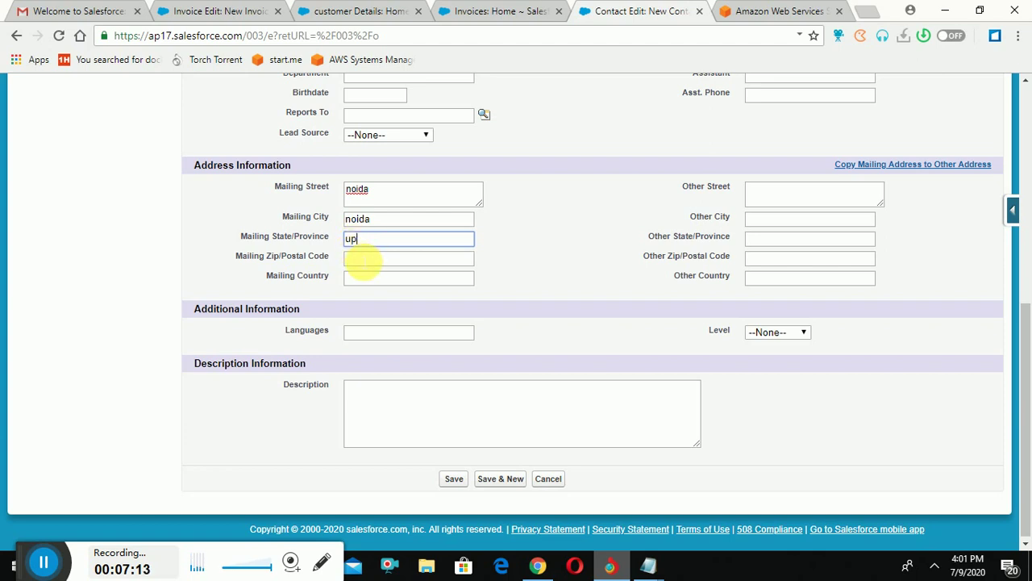
left_click(363, 262)
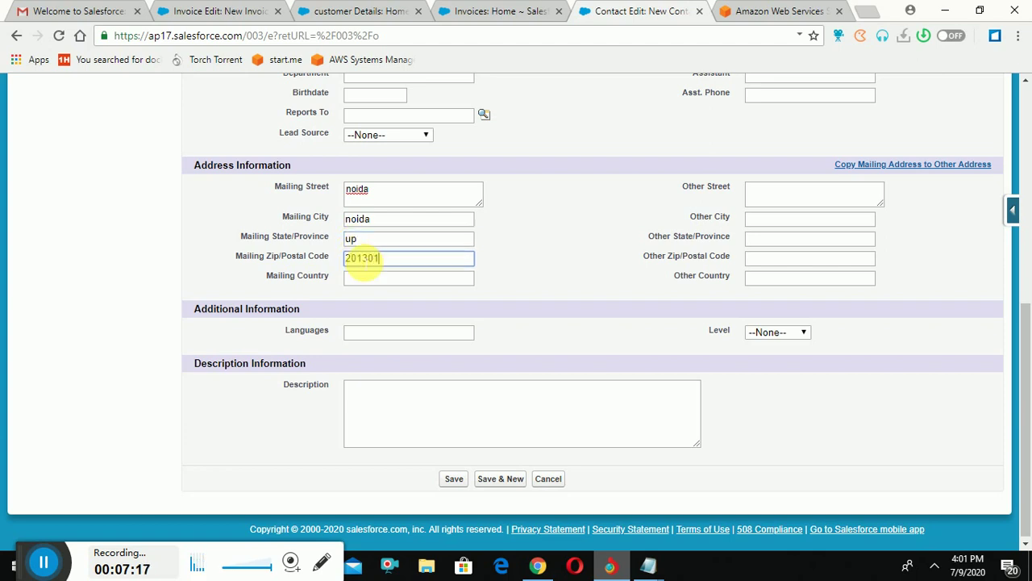
left_click(370, 281)
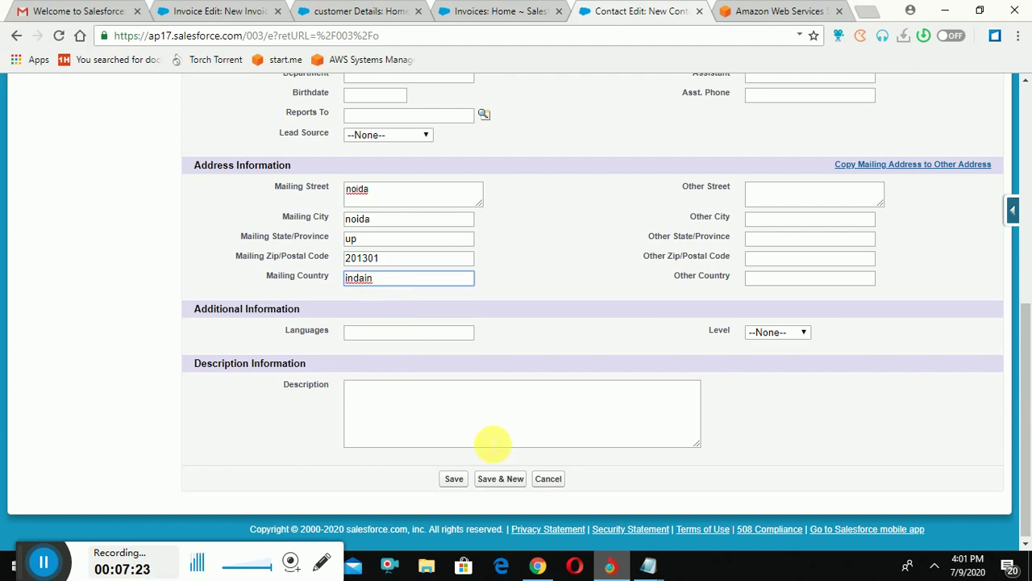
left_click(460, 484)
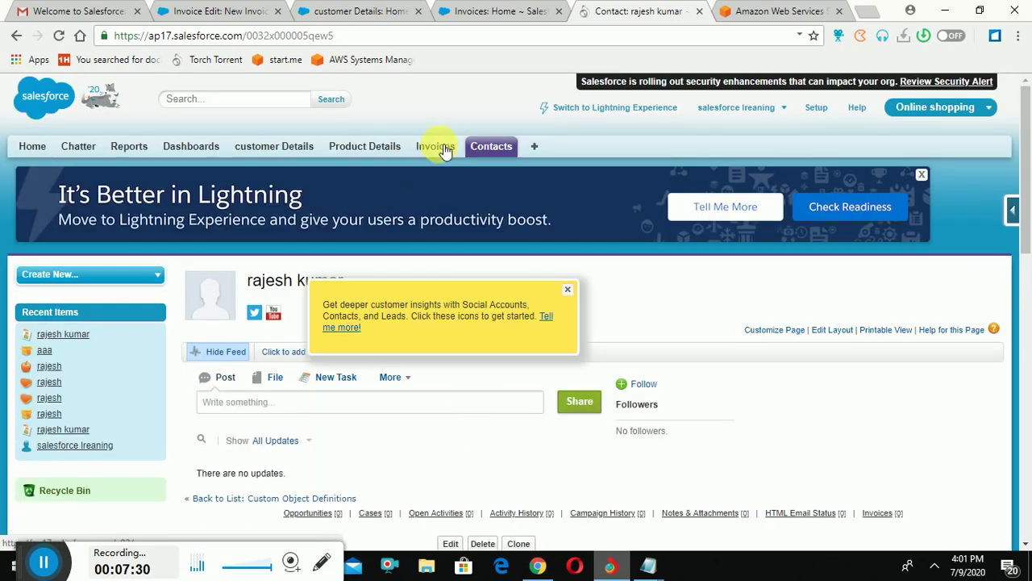
- Start a new invoice and fill its Invoice Name with the first suggested earlier entry
left_click(441, 148)
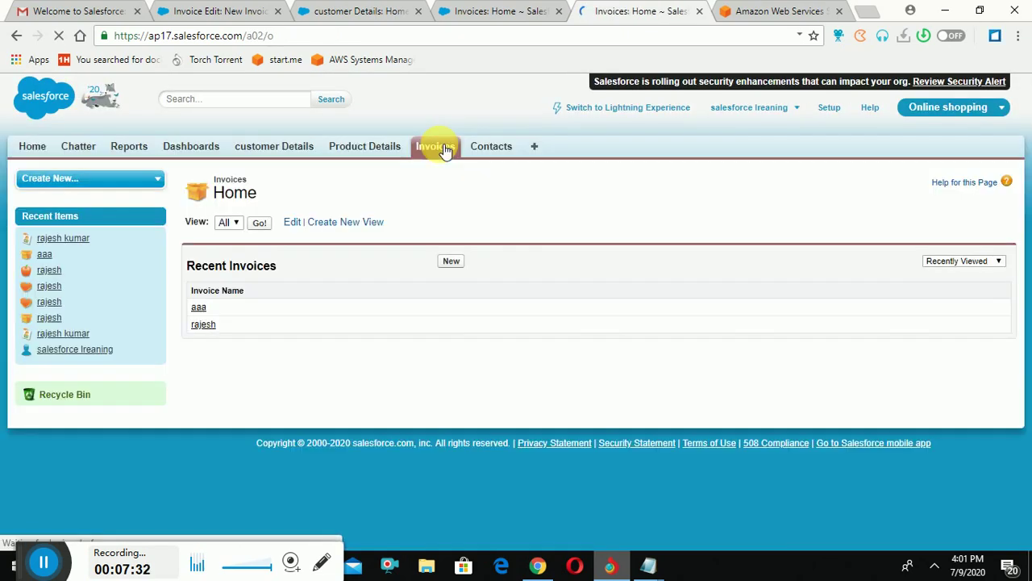
left_click(450, 261)
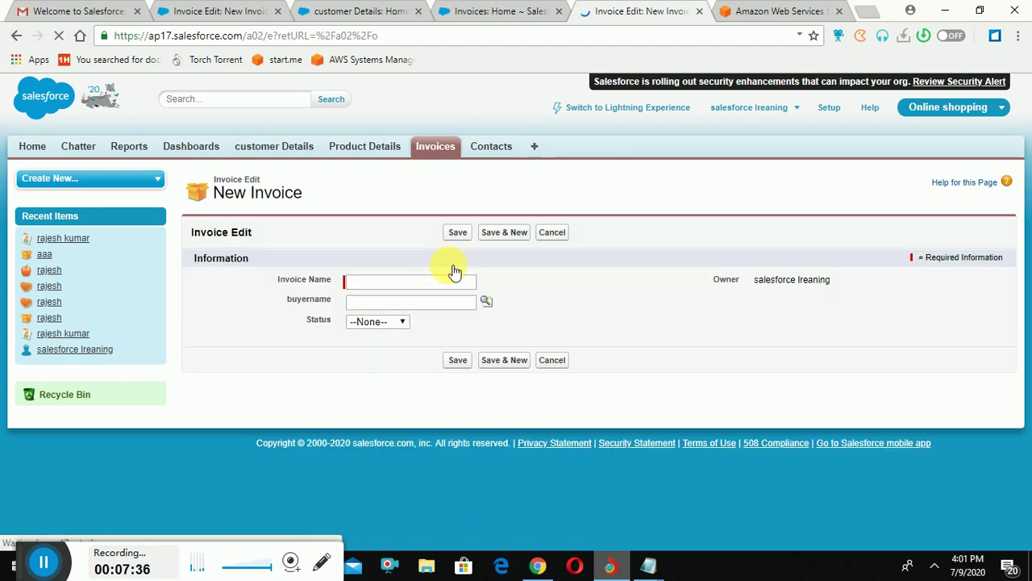
left_click(405, 284)
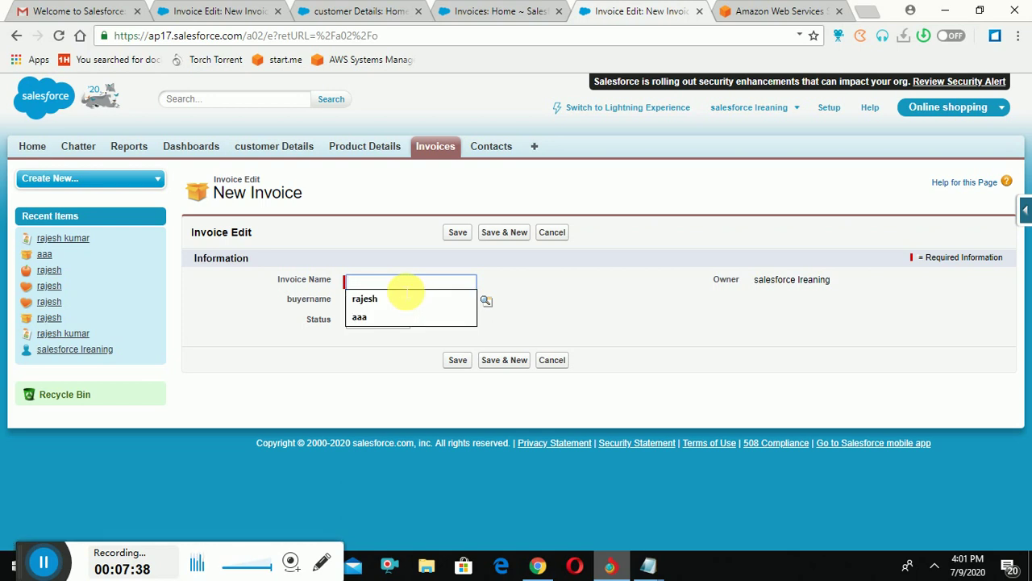
left_click(392, 300)
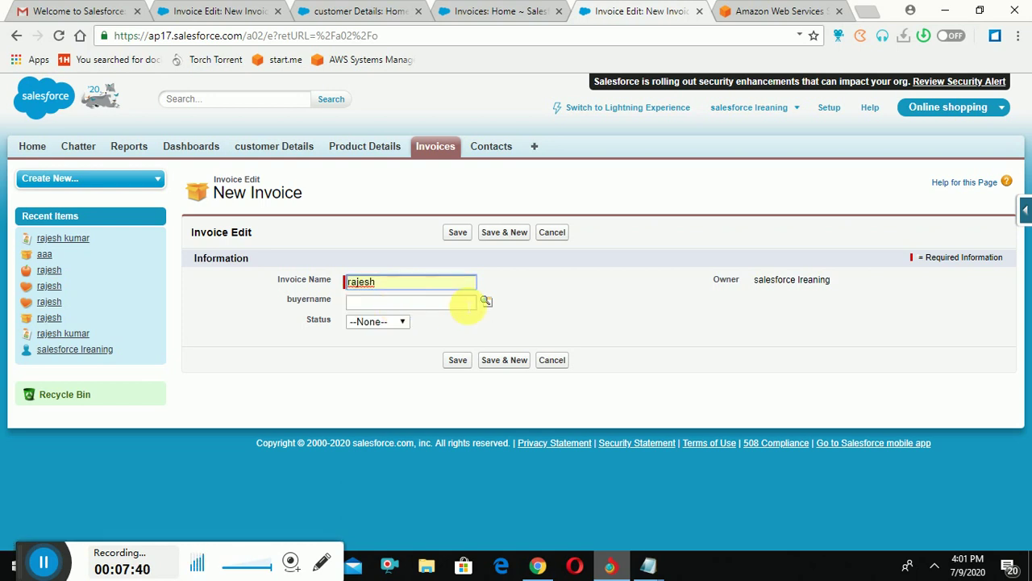
- Complete the invoice with the first recently viewed contact as buyername and the status 1.Open, and save it
left_click(487, 303)
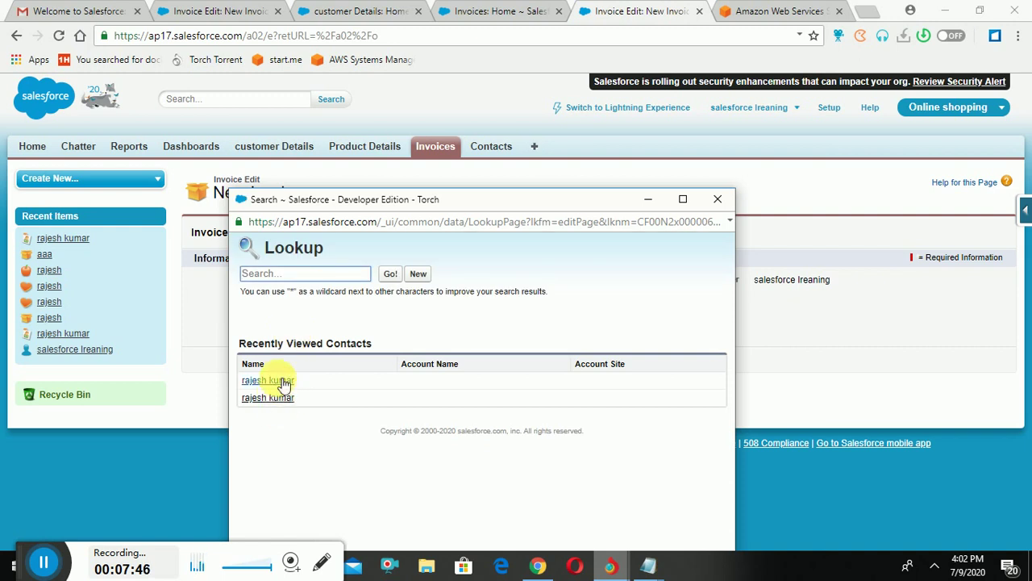
left_click(269, 380)
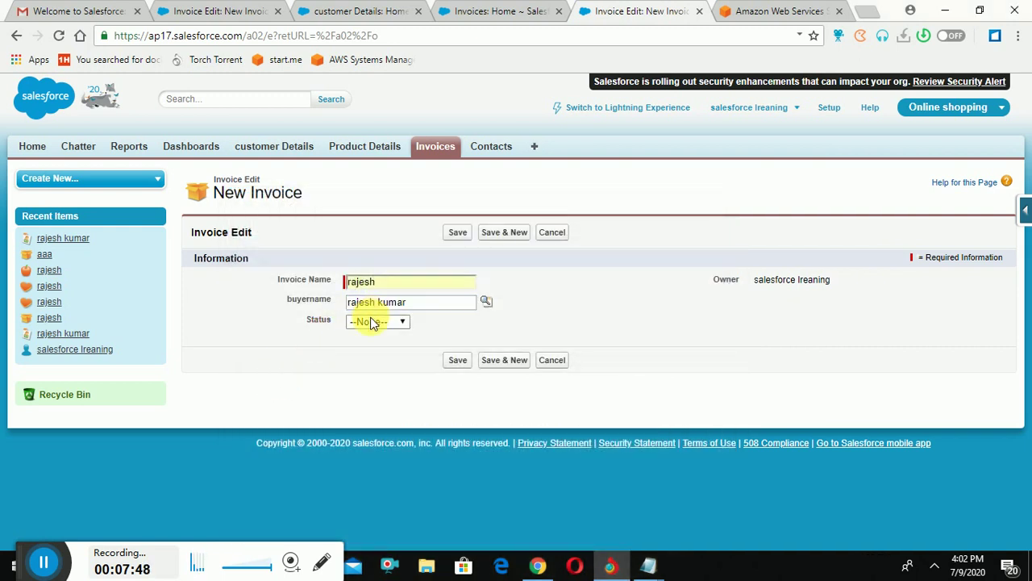
left_click(371, 321)
left_click(369, 347)
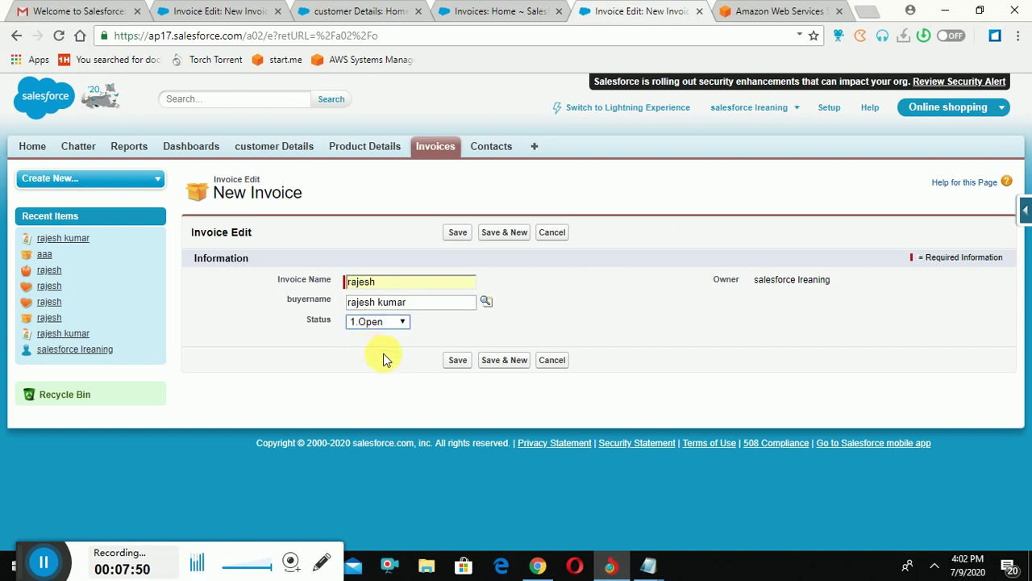
left_click(468, 365)
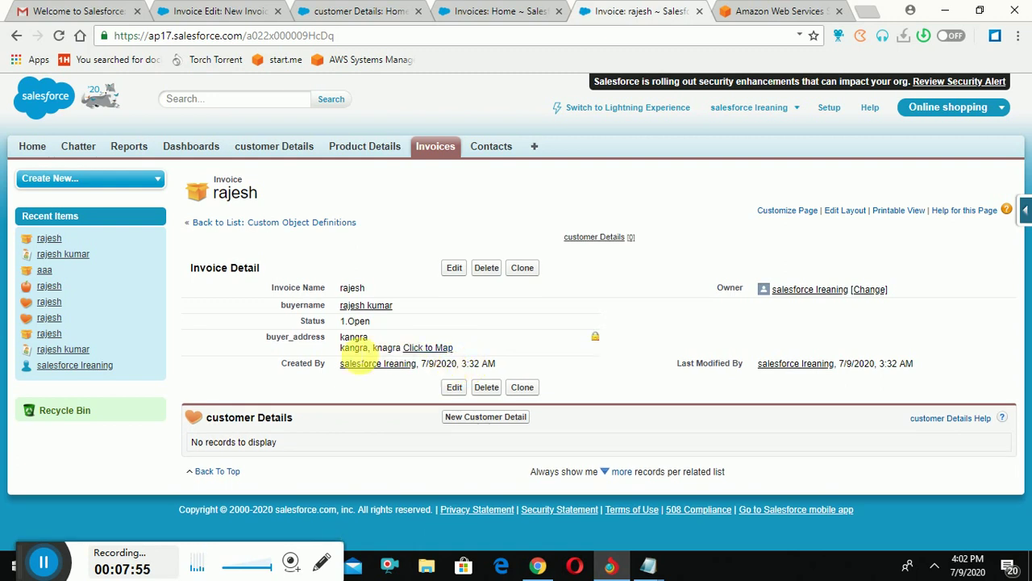
- Follow the Click to Map link in the invoice's buyer_address, view the location in Google Maps, and return to the Invoices home page
left_click(434, 353)
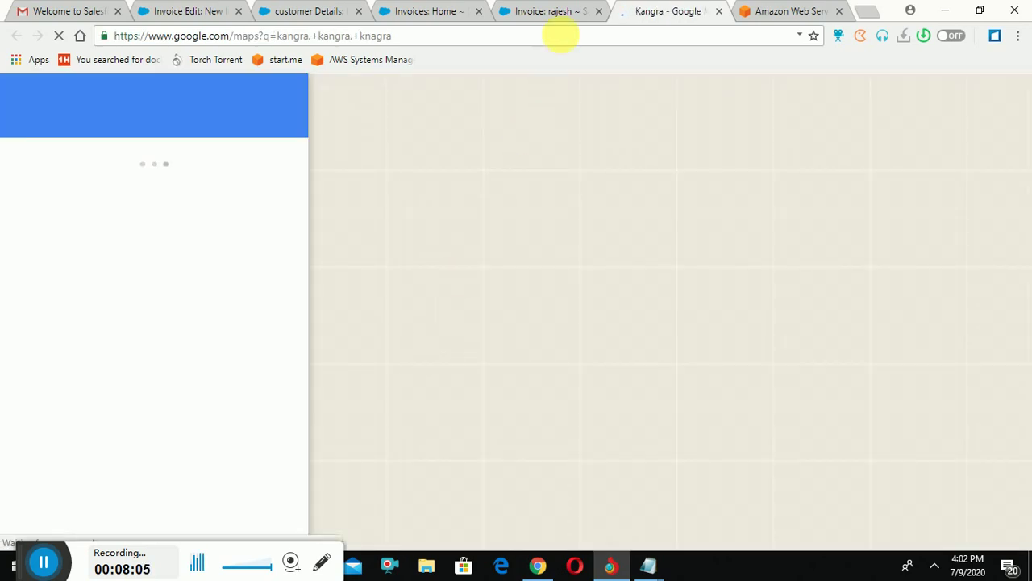
left_click(556, 14)
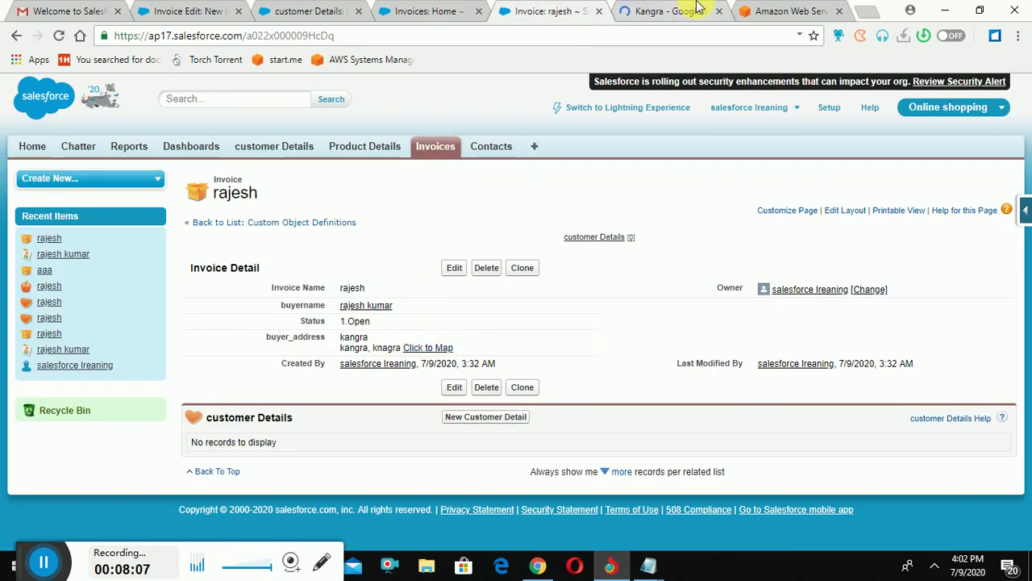
left_click(669, 11)
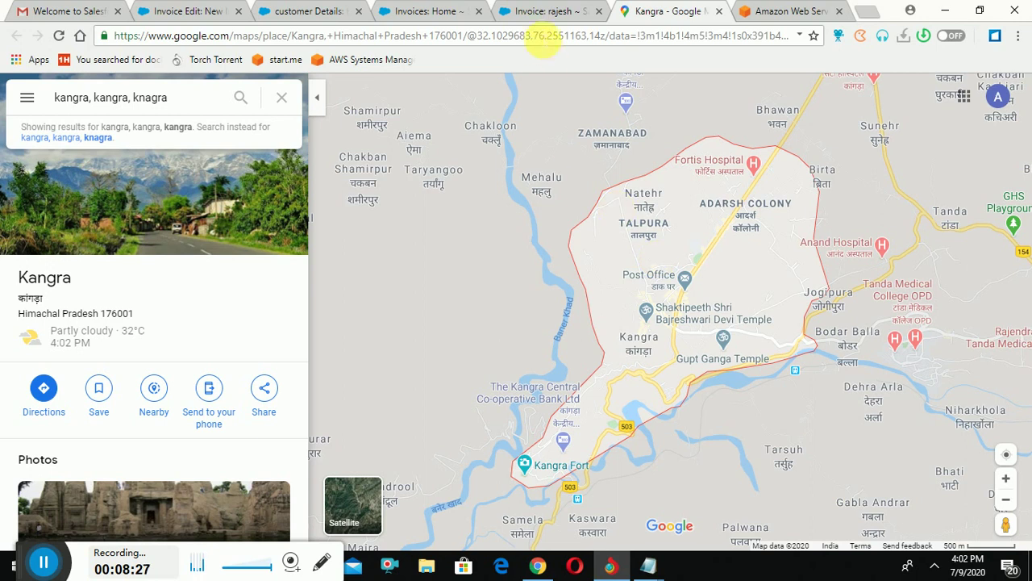
right_click(549, 9)
left_click(443, 16)
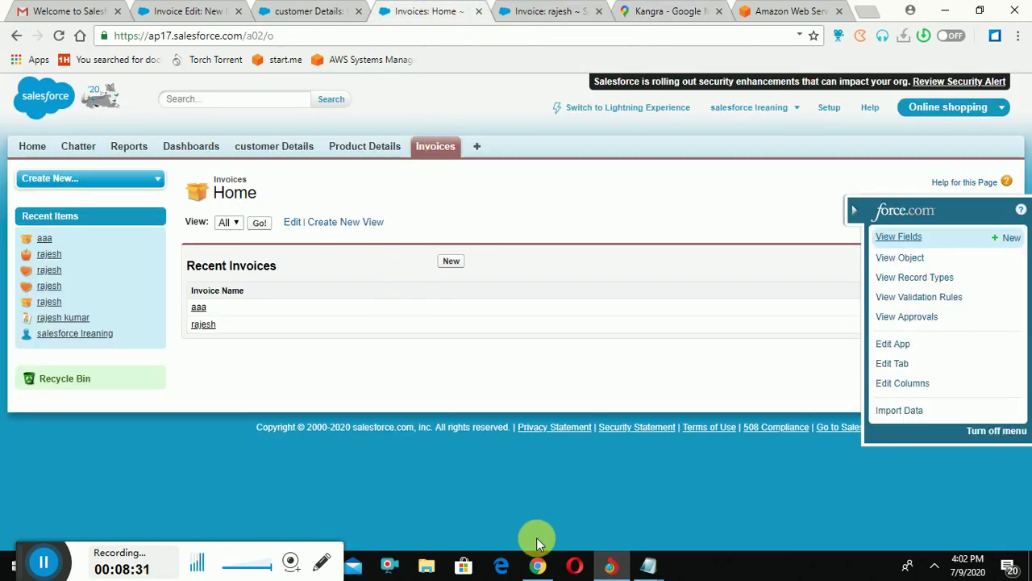
- Switch to the google map program note in Notepad, shrink its window and place it beside the Invoices page
mouse_move(650, 561)
left_click(728, 513)
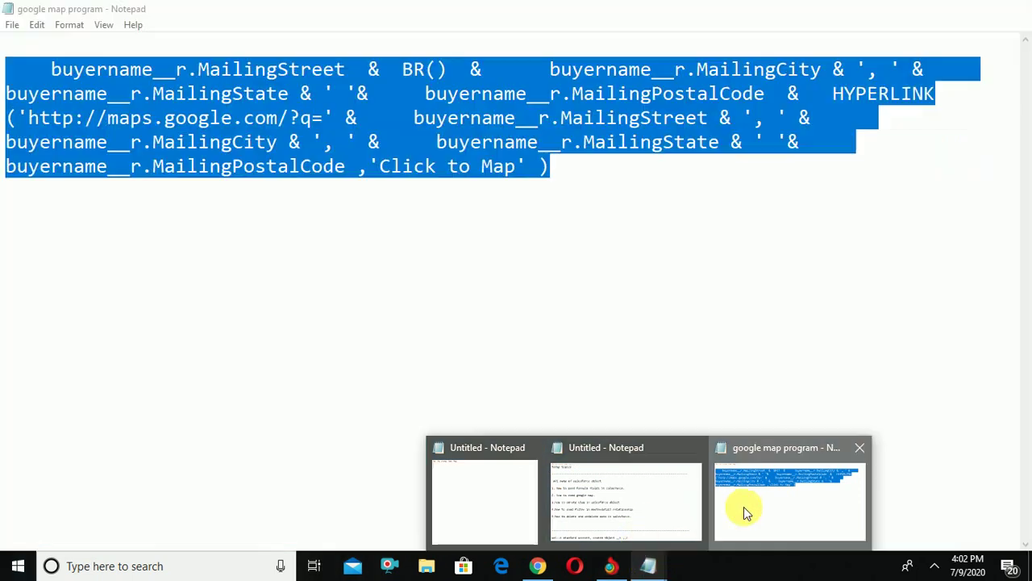
left_click(979, 10)
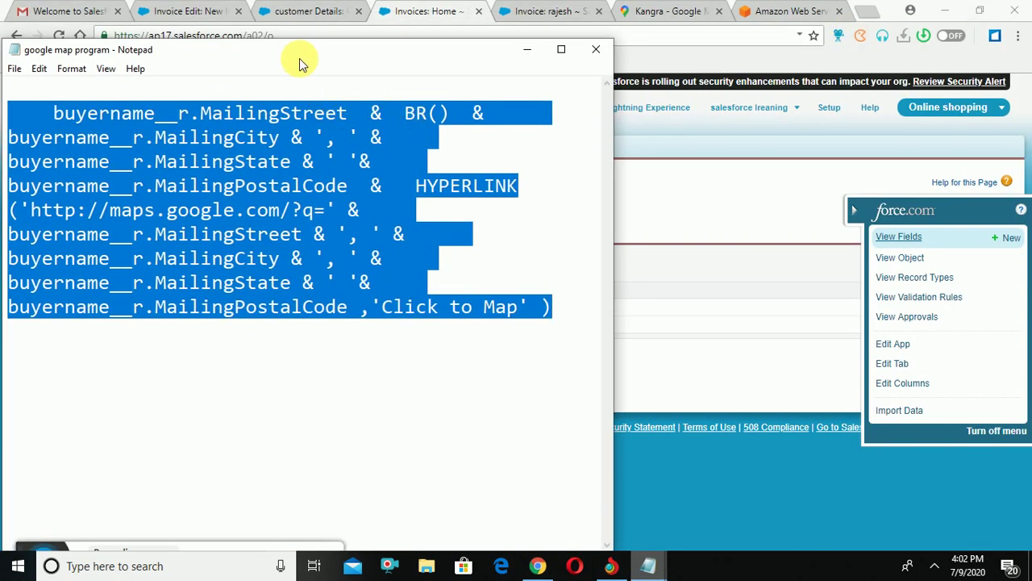
left_click_drag(299, 58, 913, 141)
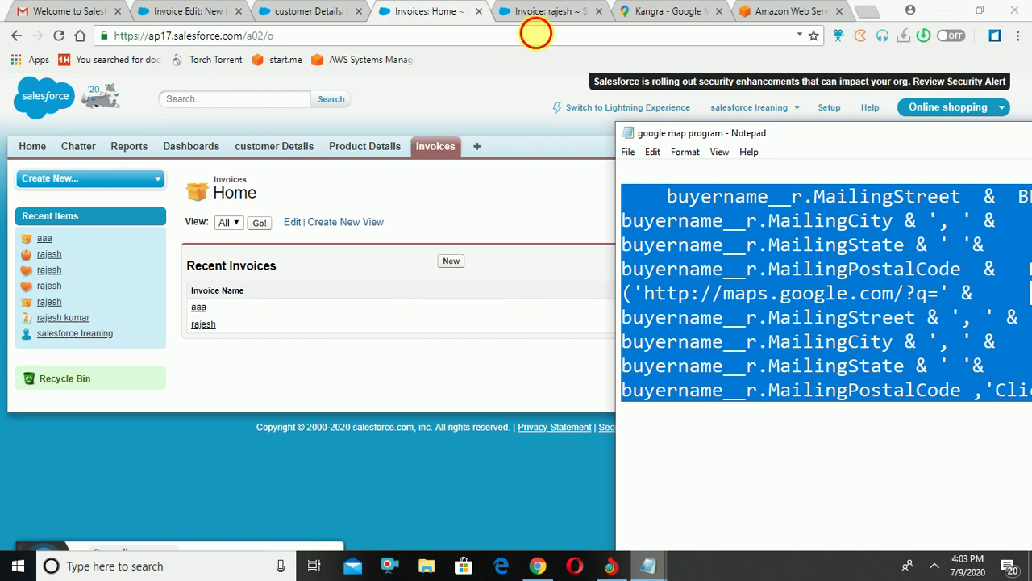
left_click(535, 33)
- Open a blank contact form from the saved invoice's page and examine the mailing fields under Address Information
left_click(538, 11)
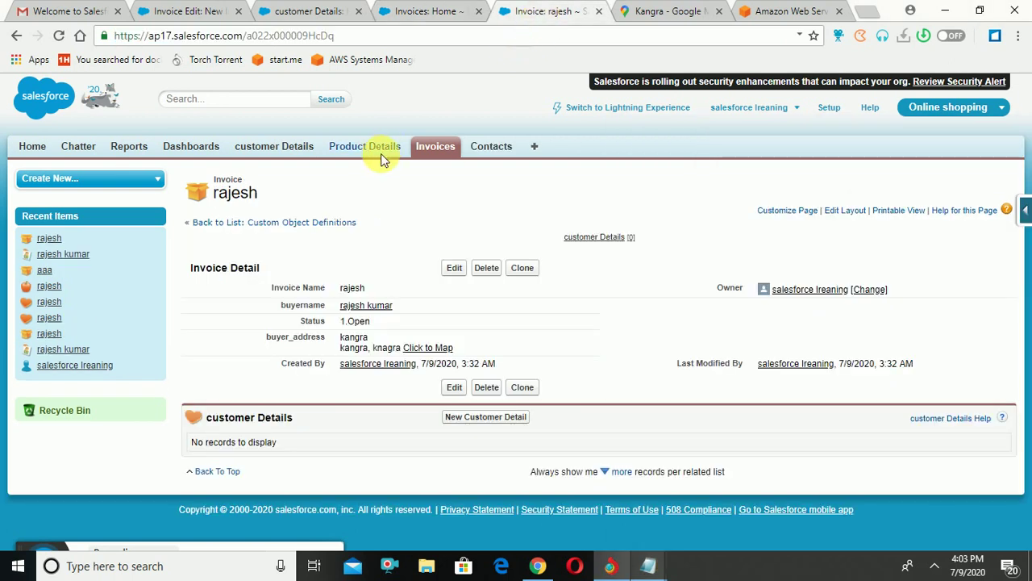
left_click(488, 148)
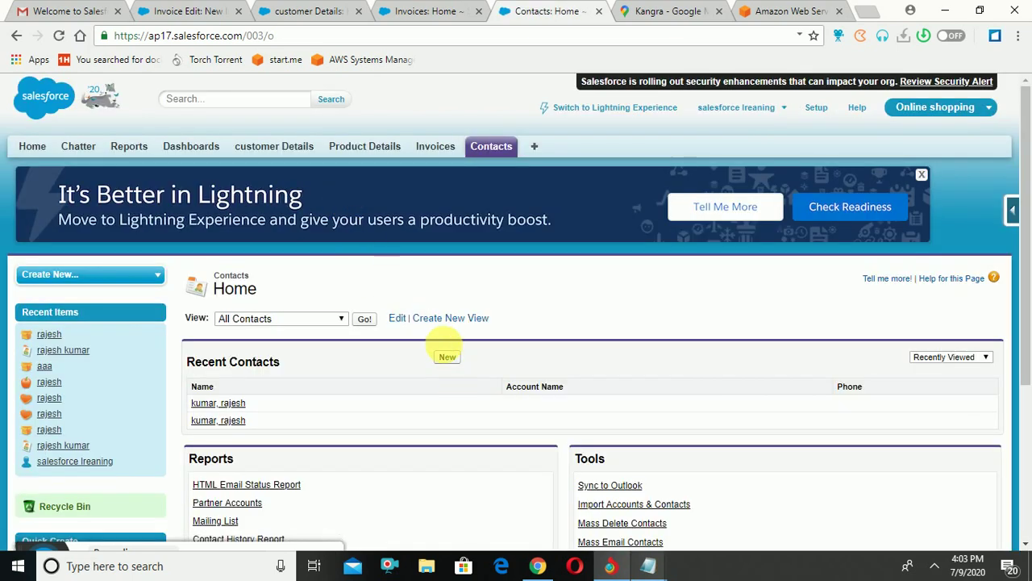
left_click(449, 358)
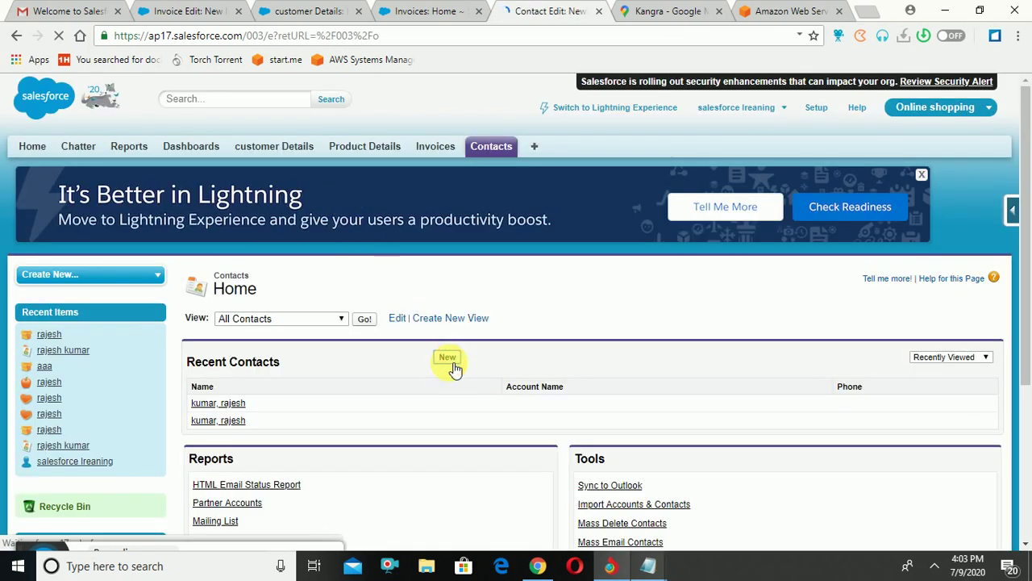
scroll(1028, 403, "down", 5)
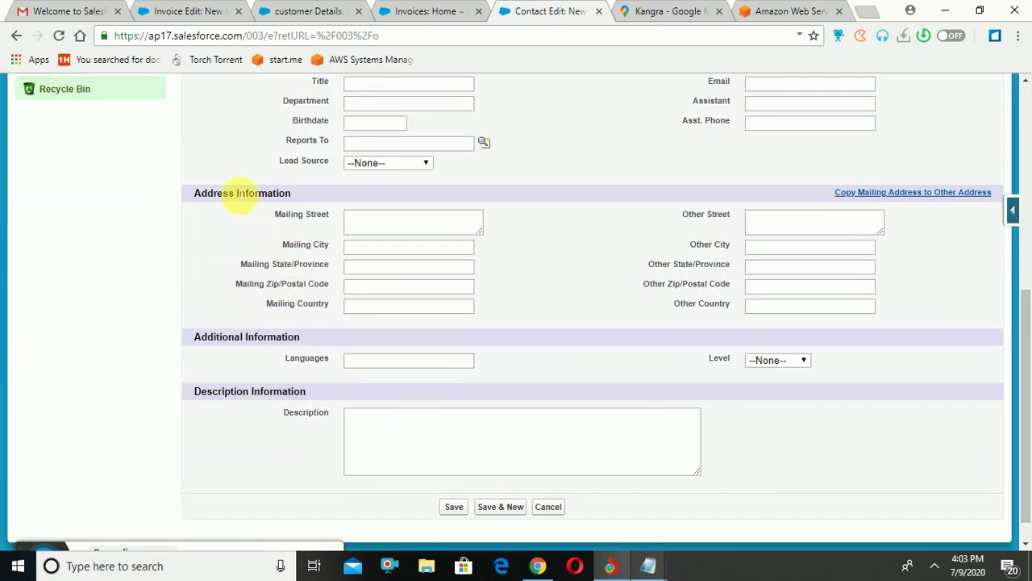
left_click_drag(235, 193, 417, 315)
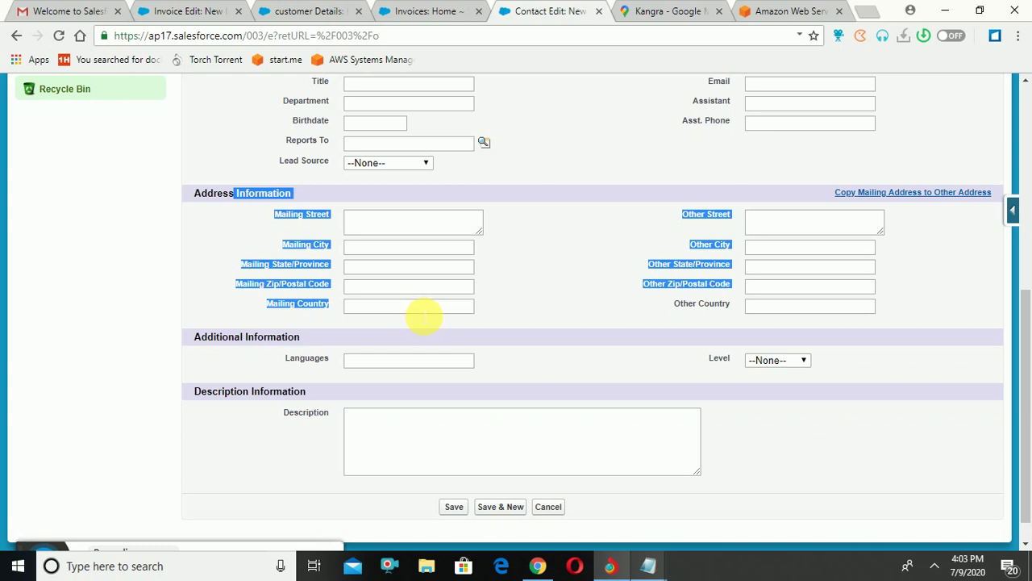
- Compare the mailing fields in the google map program note with the contact form, viewing the note full screen before returning to the form
left_click(648, 565)
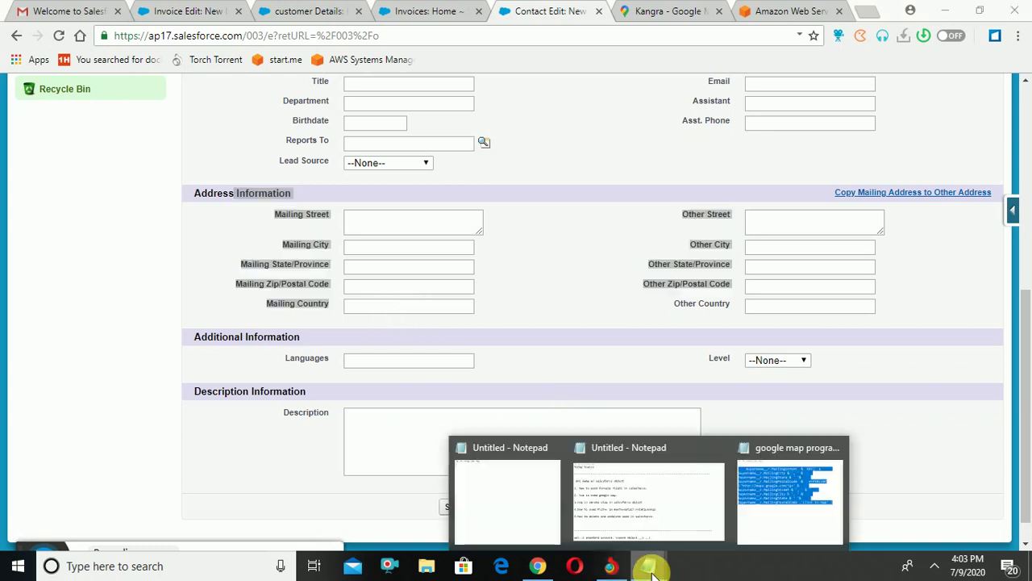
left_click(752, 525)
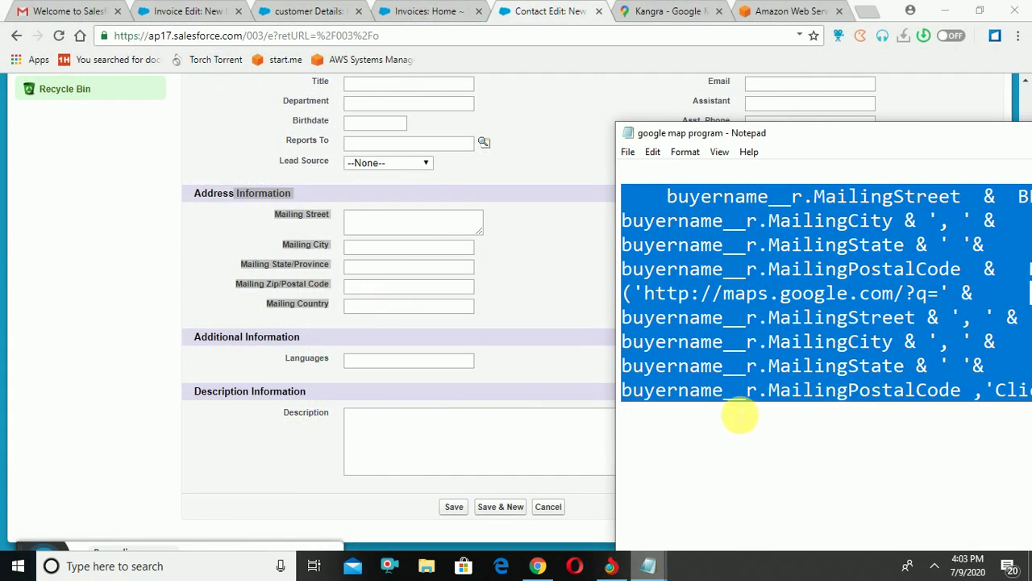
left_click(740, 415)
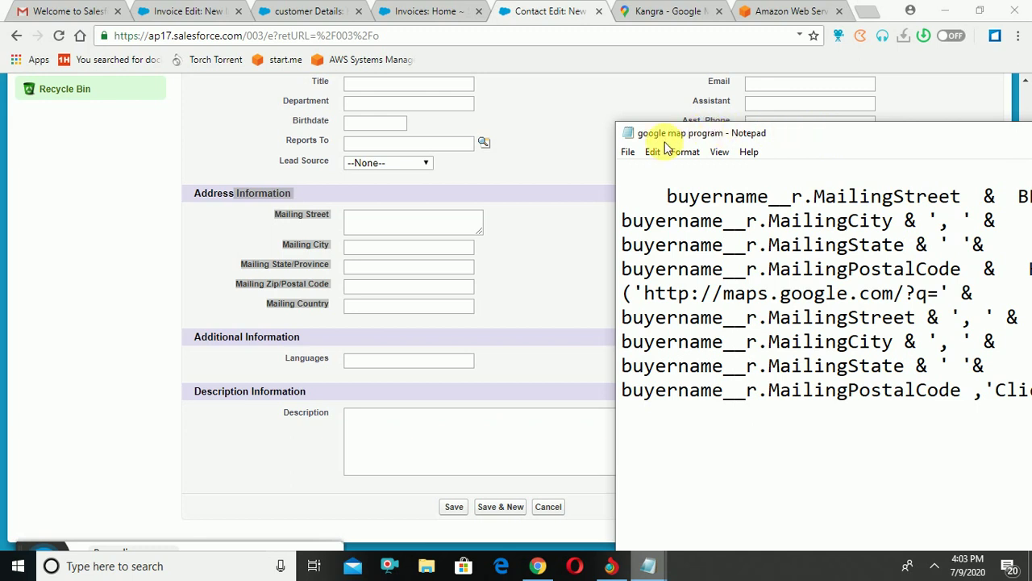
left_click(627, 135)
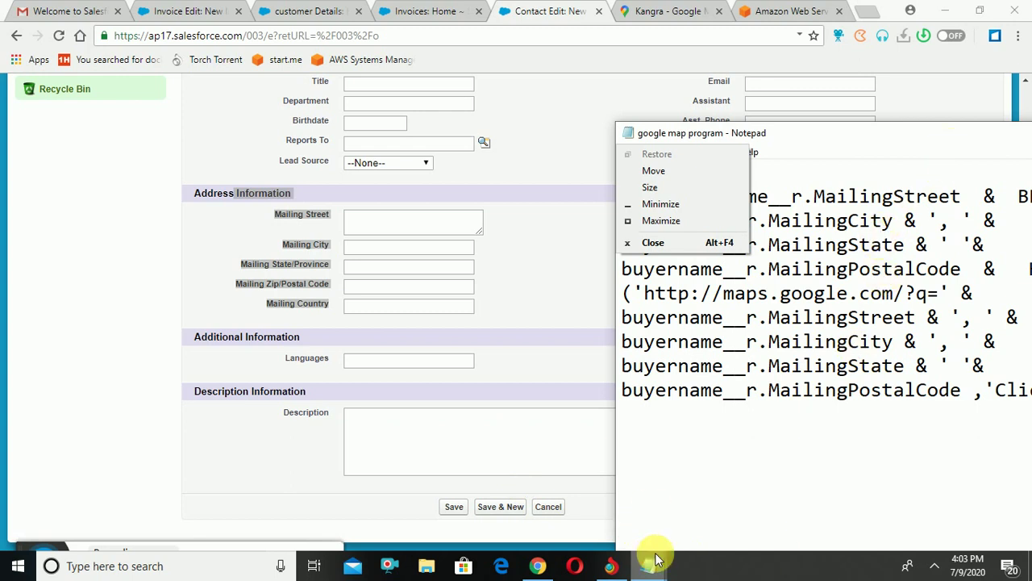
left_click(845, 147)
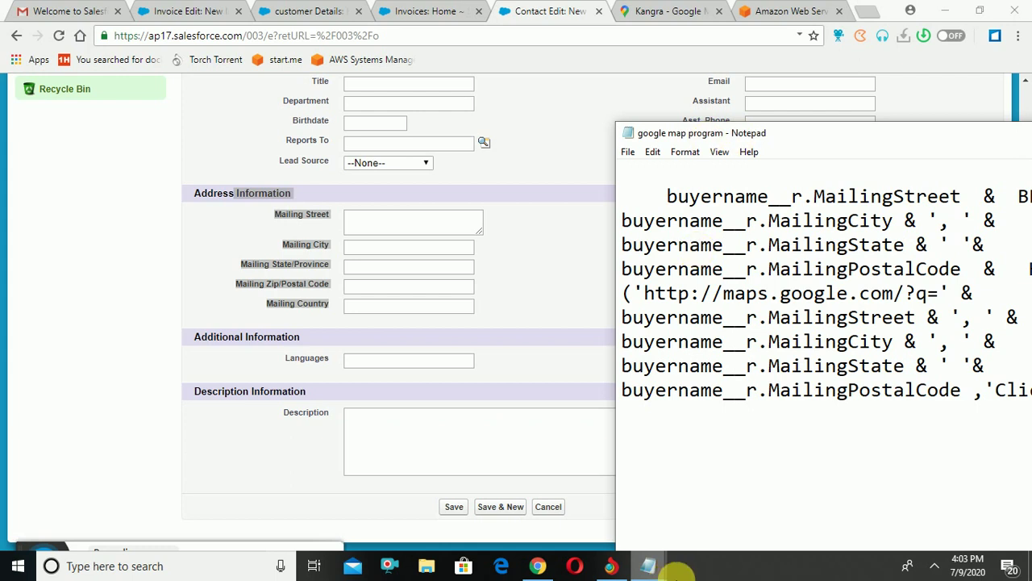
left_click(646, 568)
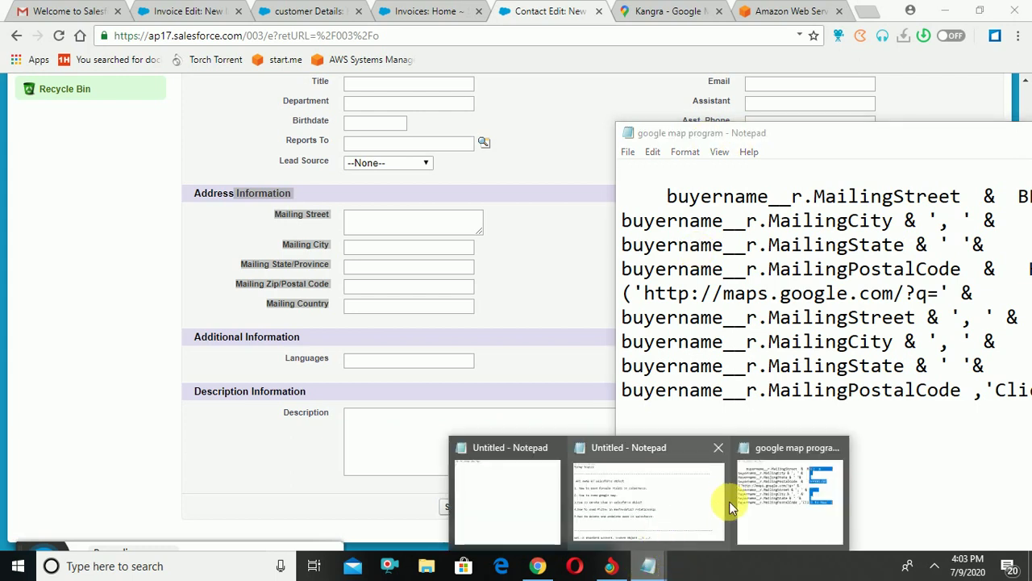
mouse_move(758, 502)
left_click(788, 488)
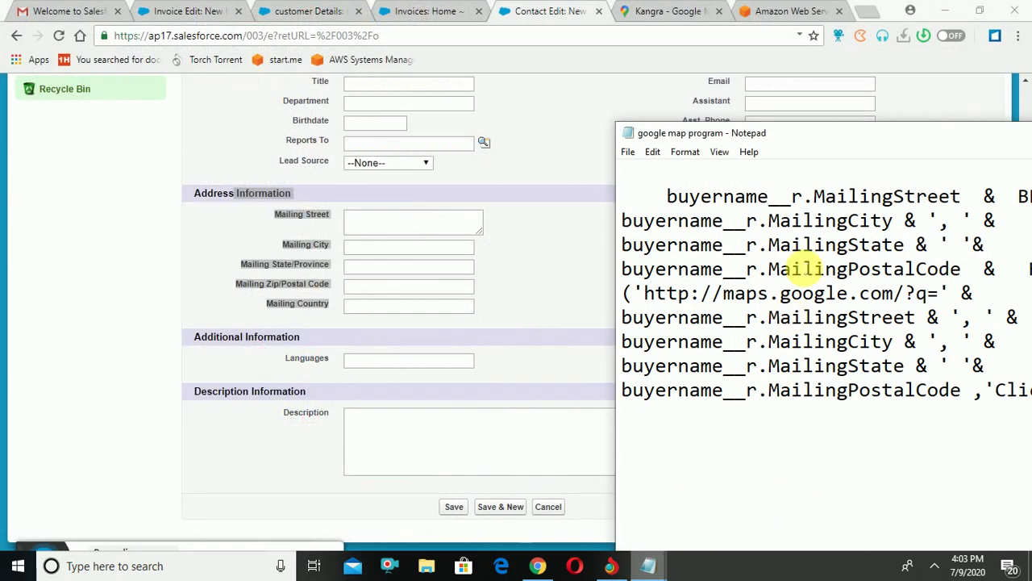
double_click(836, 129)
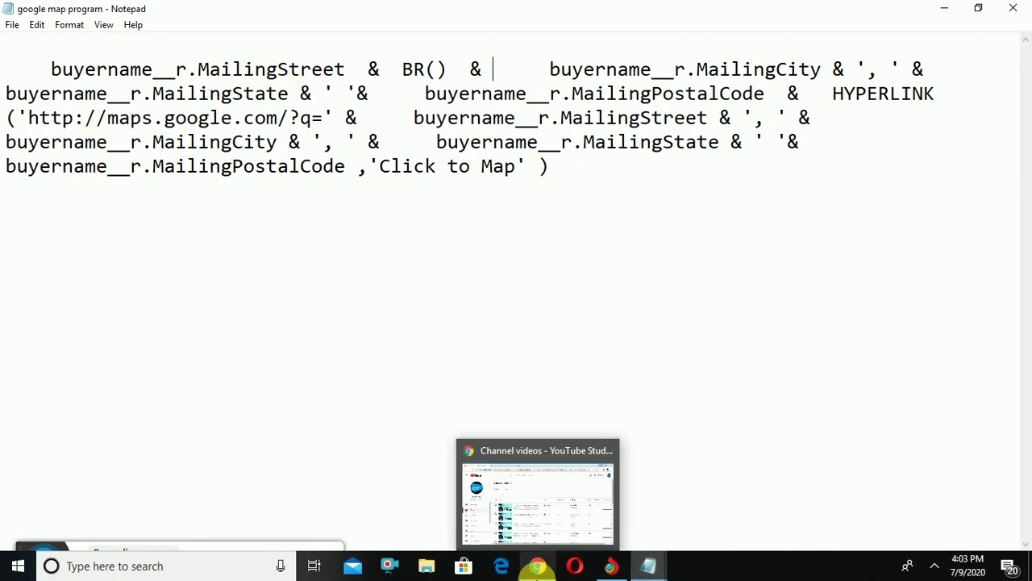
mouse_move(621, 568)
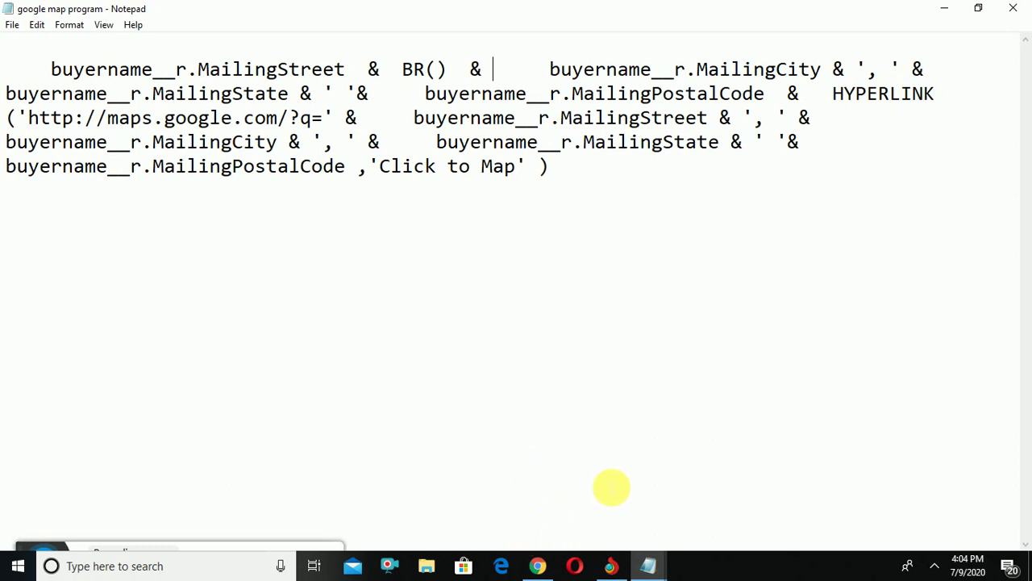
left_click(610, 487)
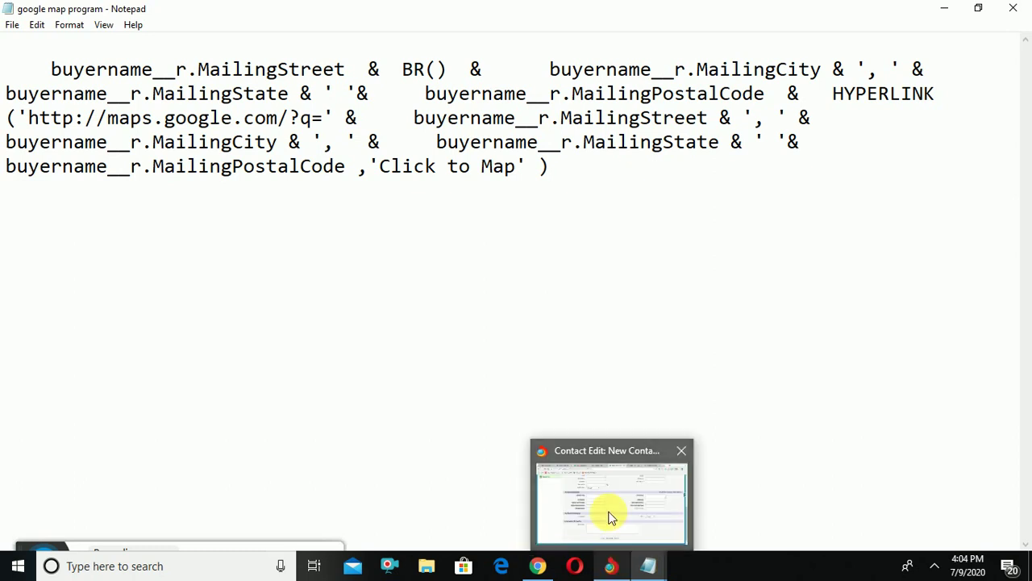
left_click(606, 511)
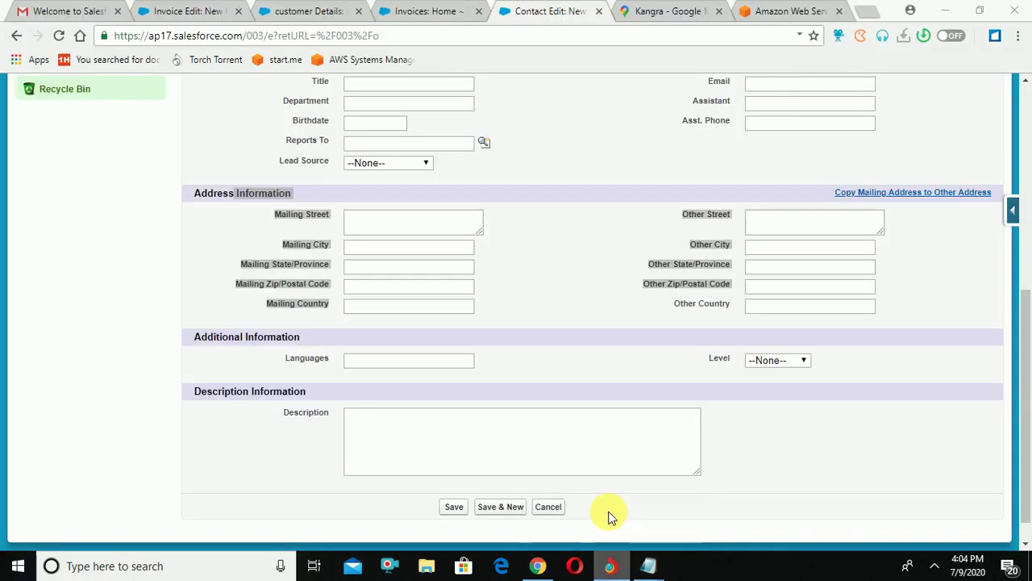
- Go back to the saved invoice and compare its buyer_address with the formula in the google map program note
left_click(1022, 109)
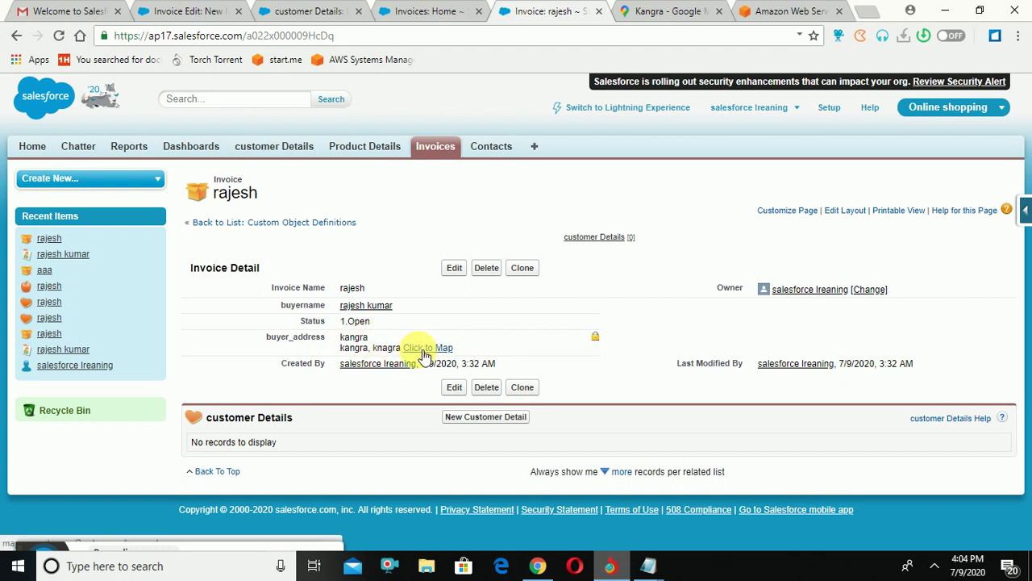
mouse_move(650, 565)
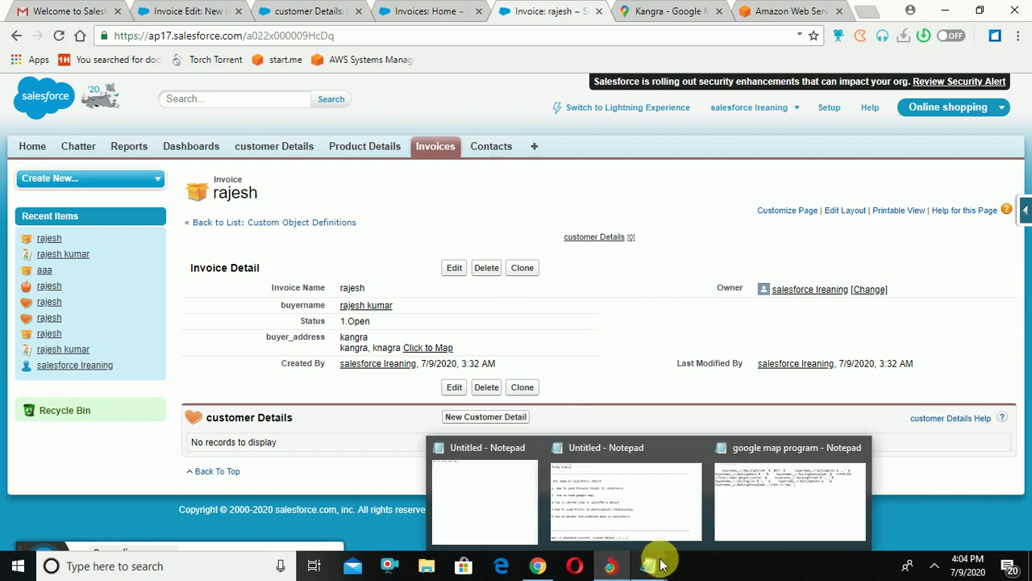
mouse_move(760, 477)
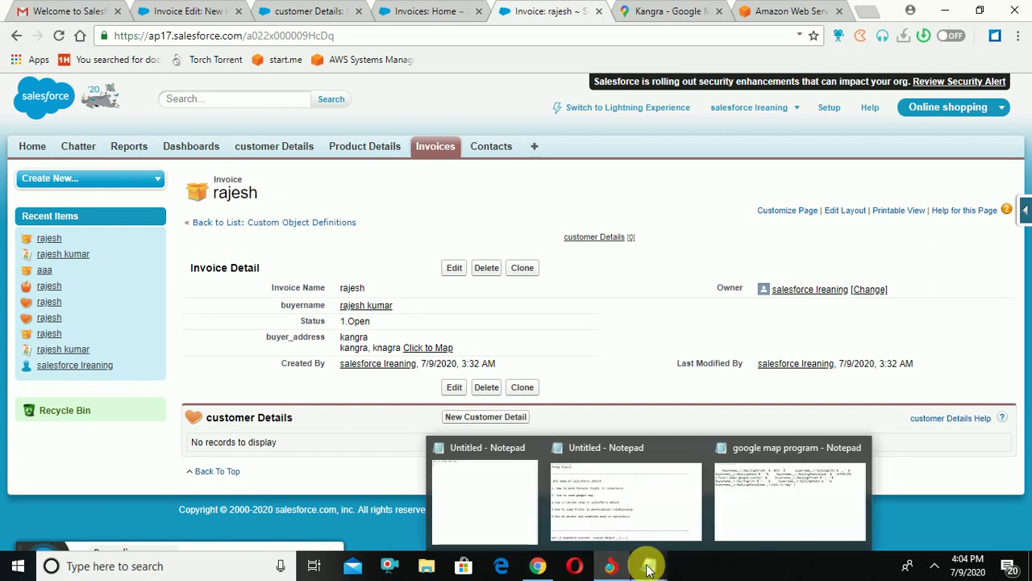
left_click(790, 498)
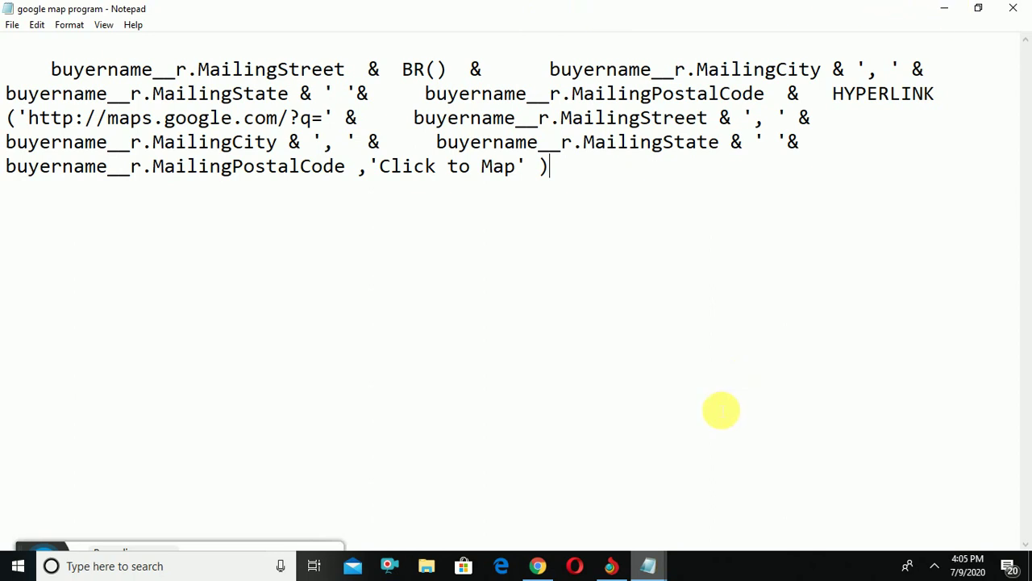
- Check the Today topics list in the other Notepad note, and minimize both notes to return to Salesforce
left_click(616, 523)
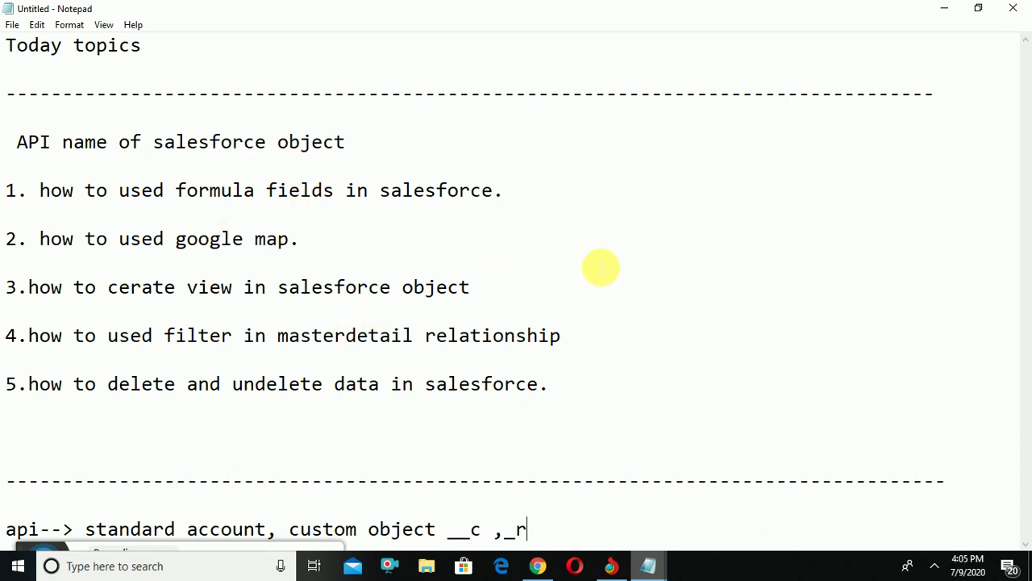
left_click(942, 7)
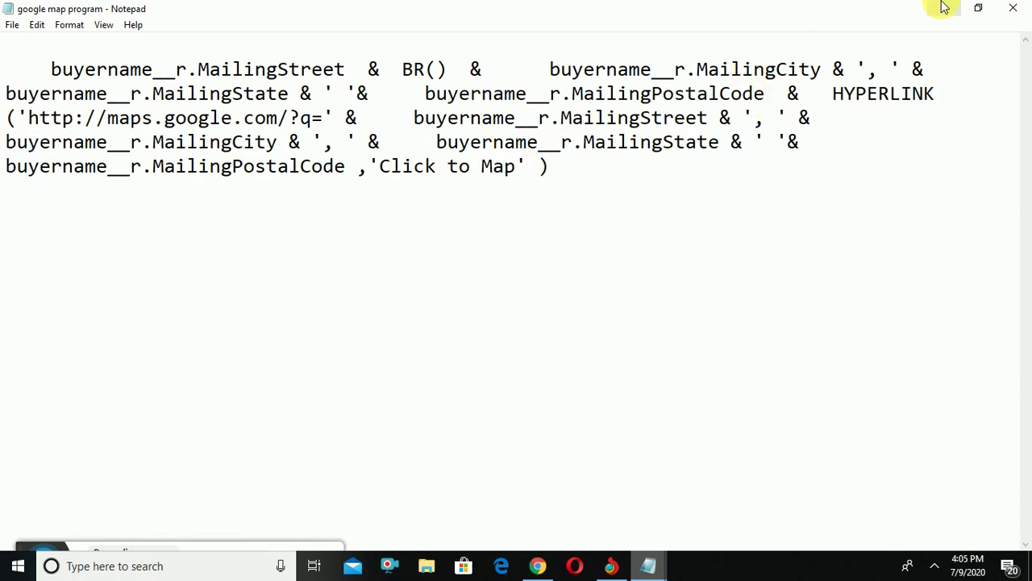
left_click(944, 7)
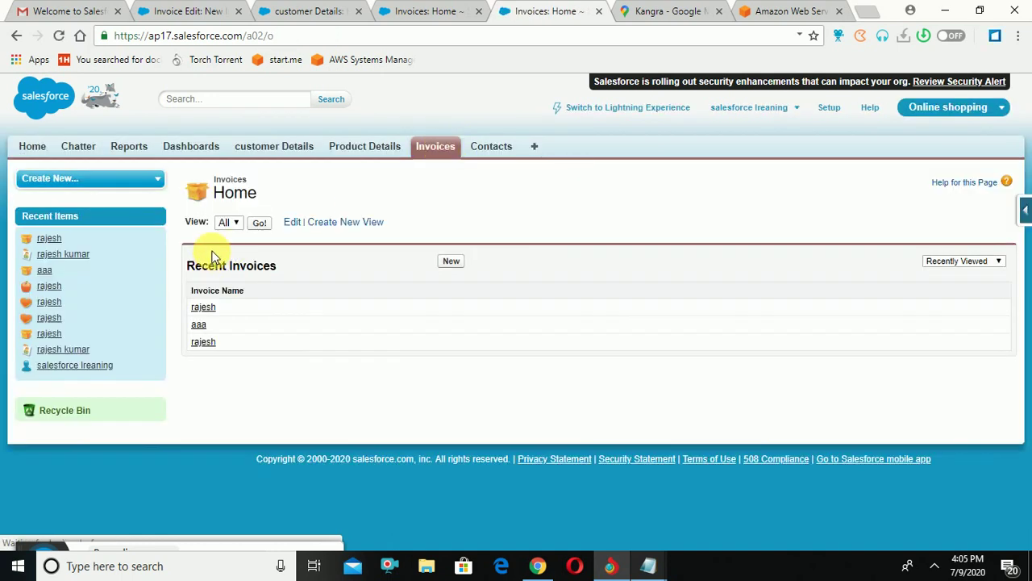
- Start a new invoice list view with open as both its view name and unique name
left_click(237, 225)
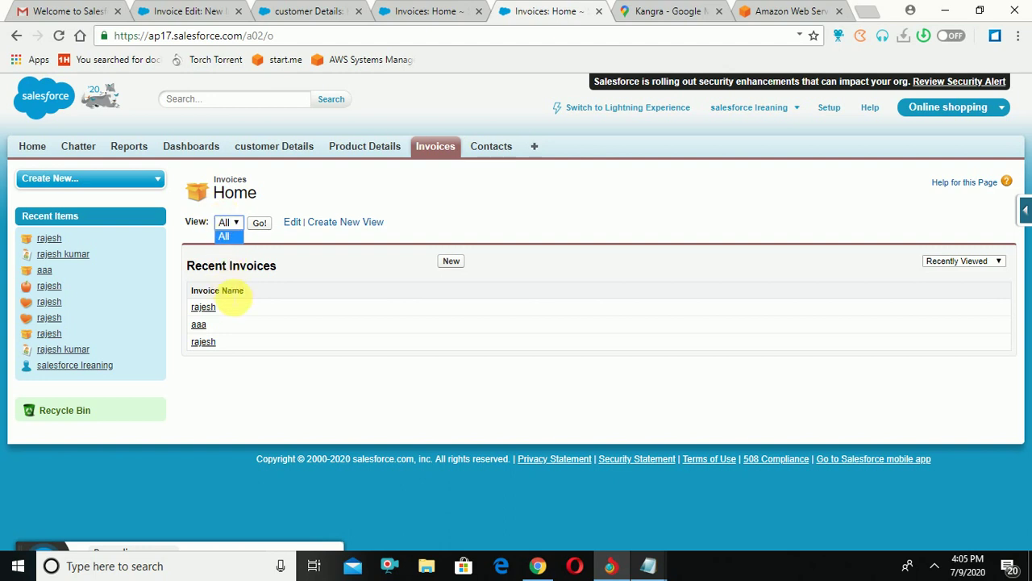
left_click(347, 229)
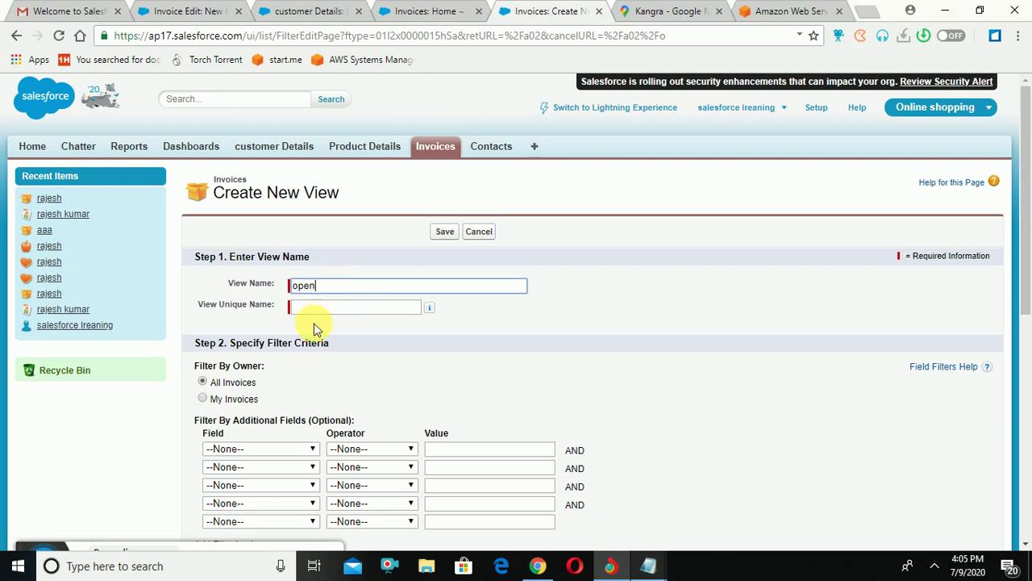
left_click(322, 308)
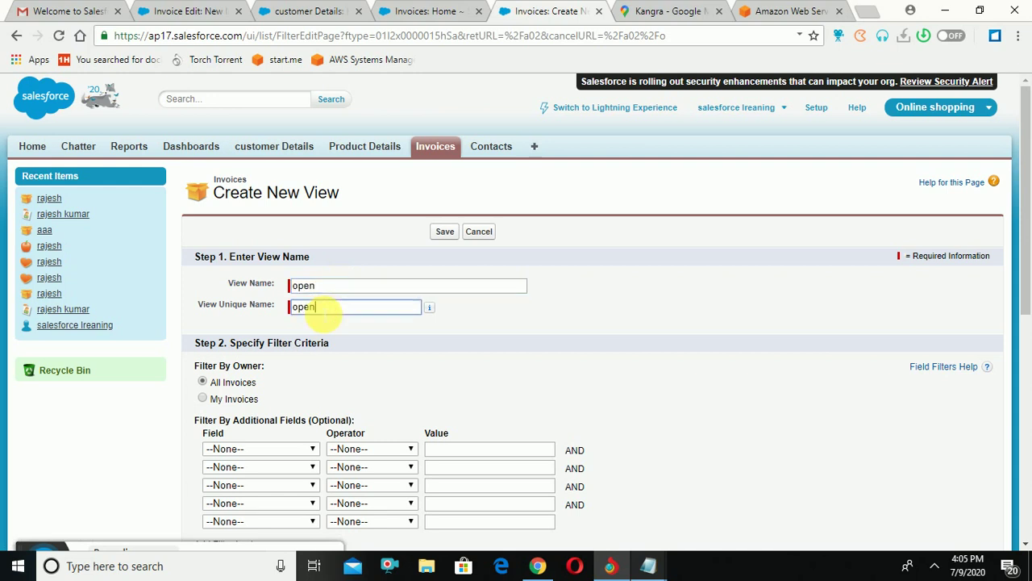
- Filter the new view to invoices whose Status equals 1.Open, choosing the value from the picklist lookup
left_click(298, 447)
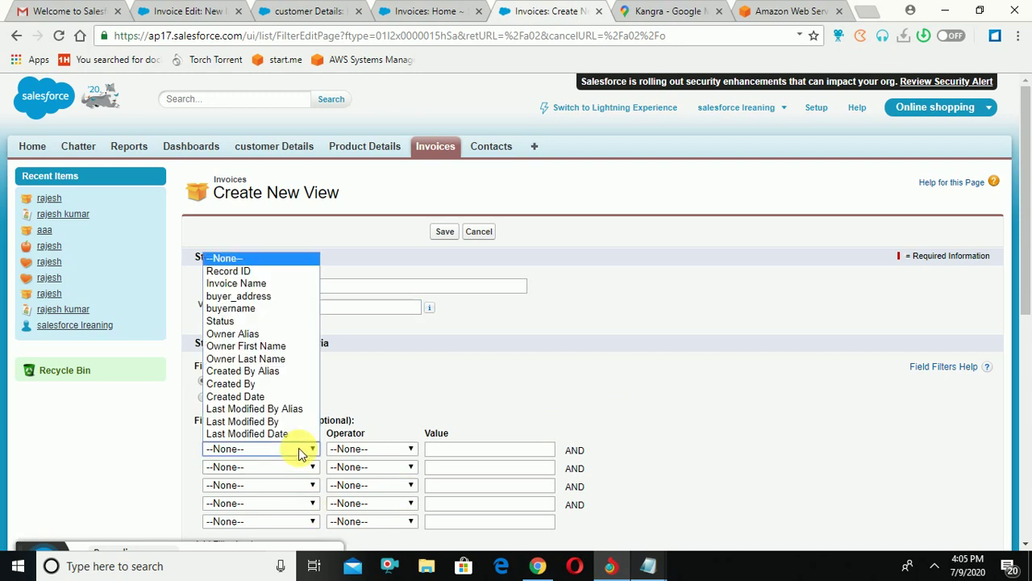
left_click(258, 323)
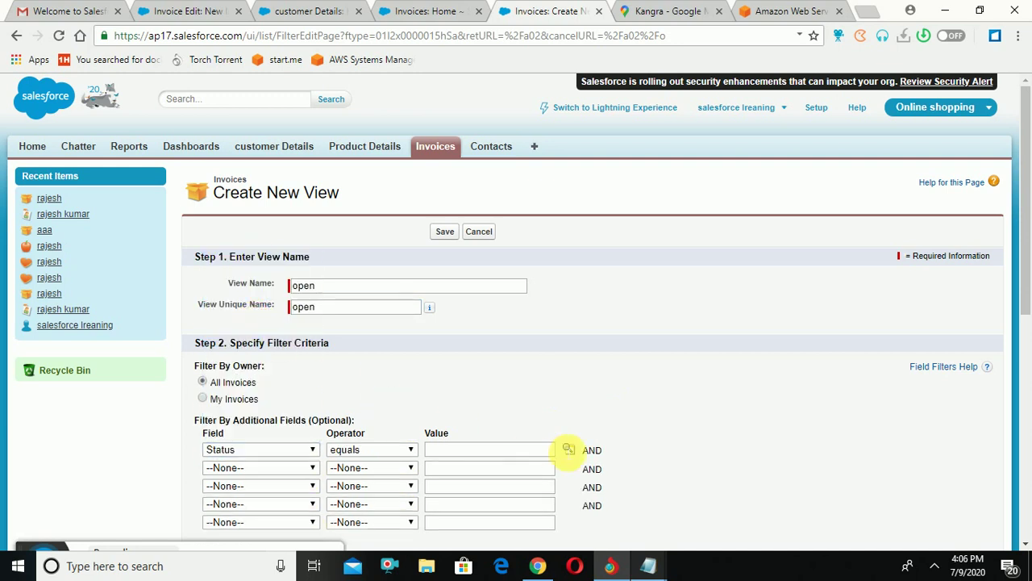
left_click(569, 450)
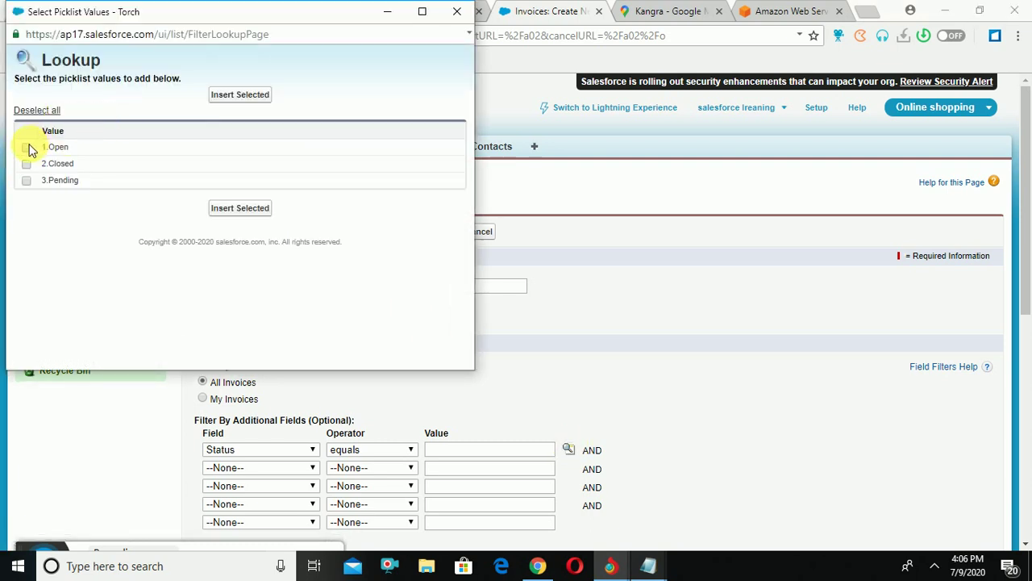
left_click(224, 92)
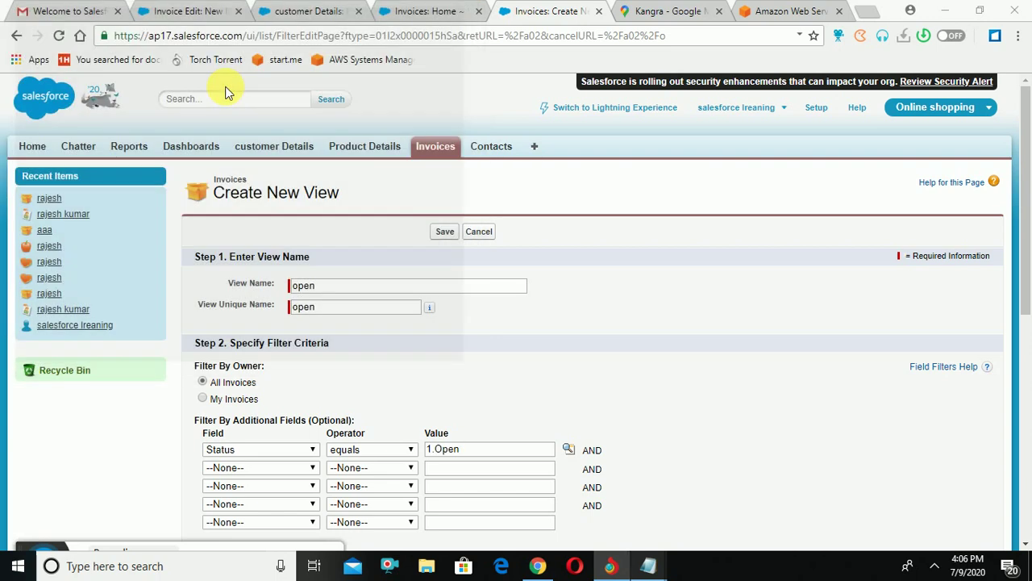
- Add the fields from Record ID through Last Modified By Alias to the view, save it, and check the list of available views
left_click(1025, 405)
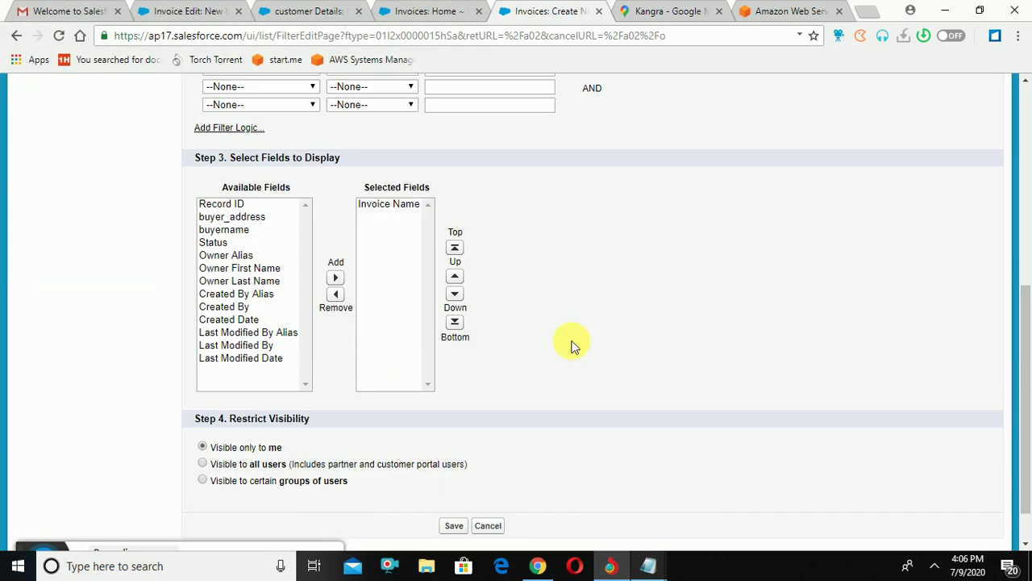
left_click_drag(274, 204, 239, 330)
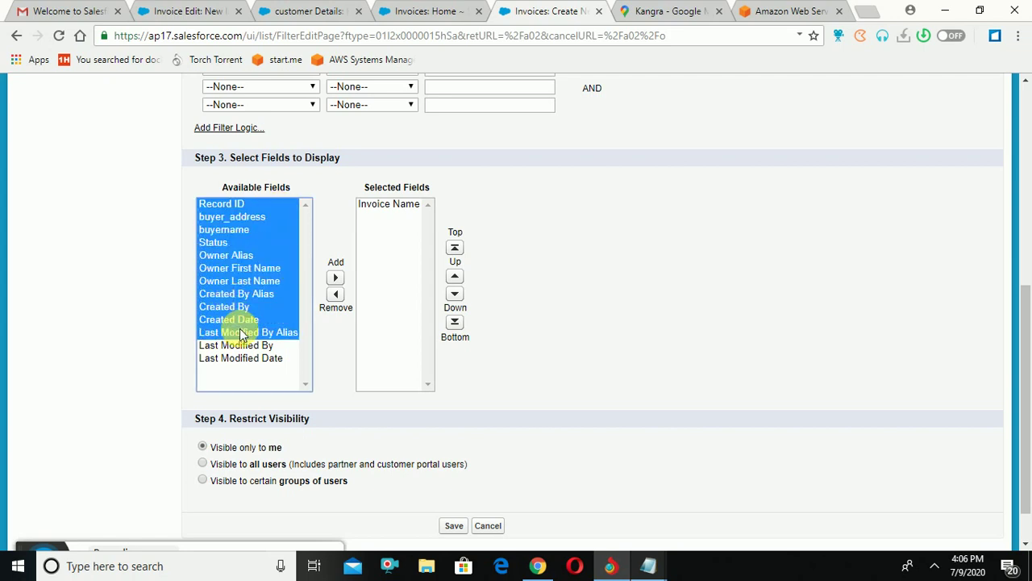
left_click(334, 278)
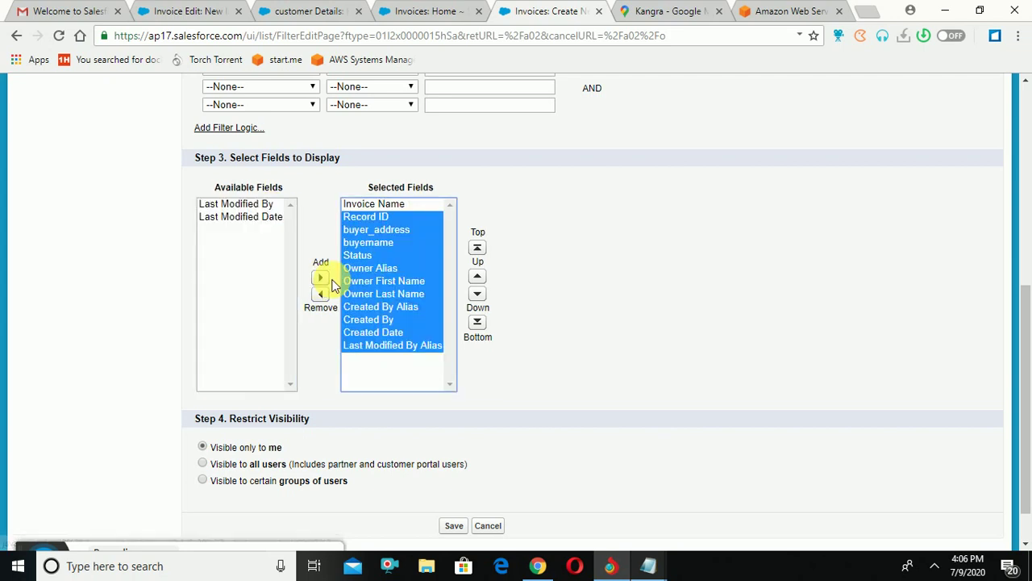
left_click(455, 526)
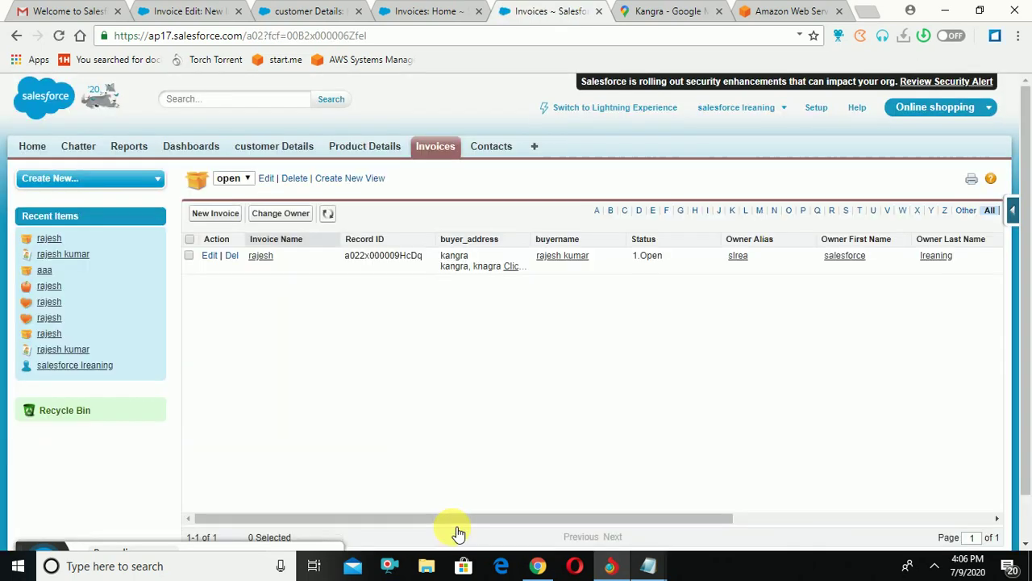
left_click(244, 180)
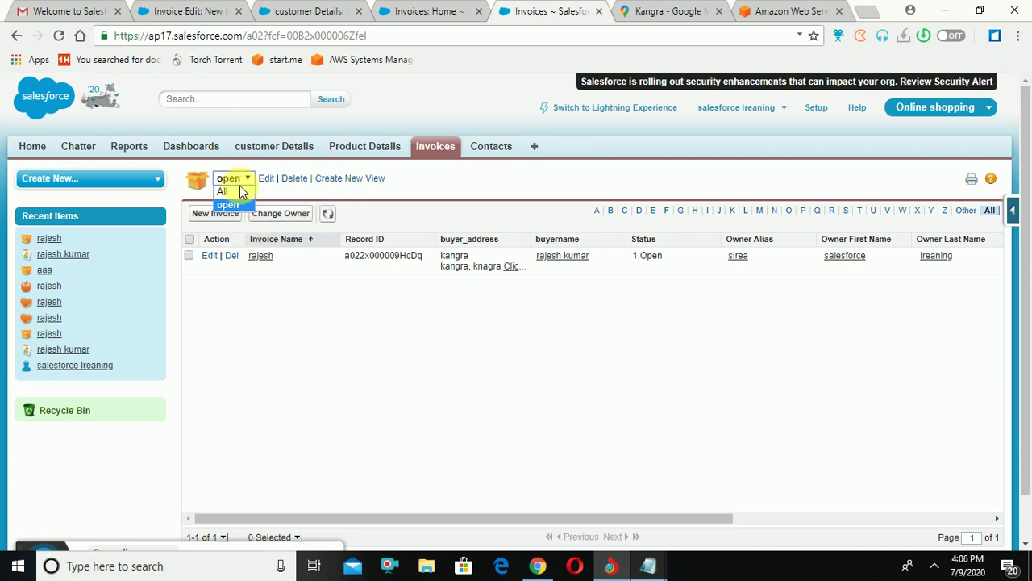
- Open the Customer Detail object's custom Invoice field for editing and close the Kangra map page
left_click(283, 150)
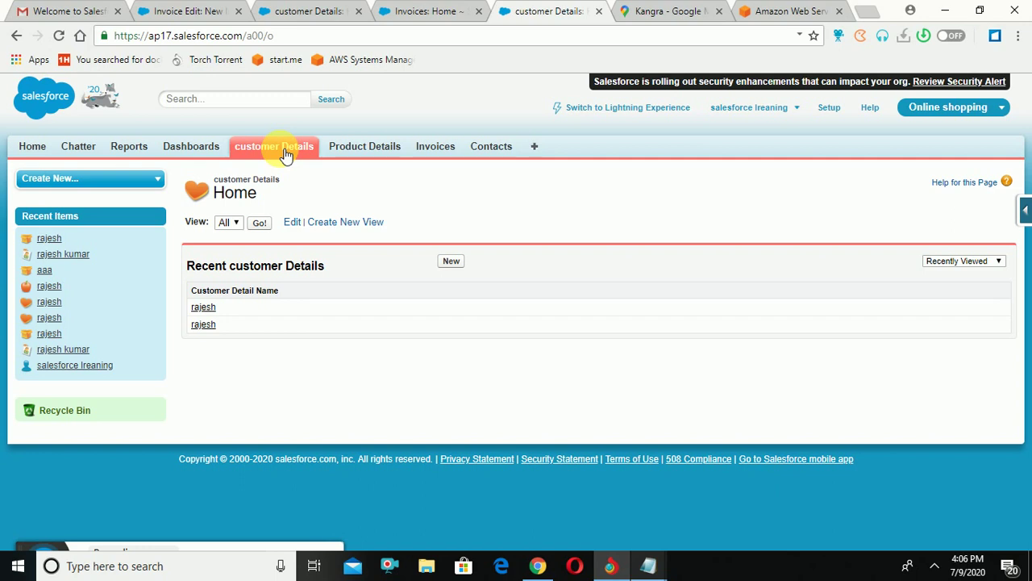
left_click(1024, 213)
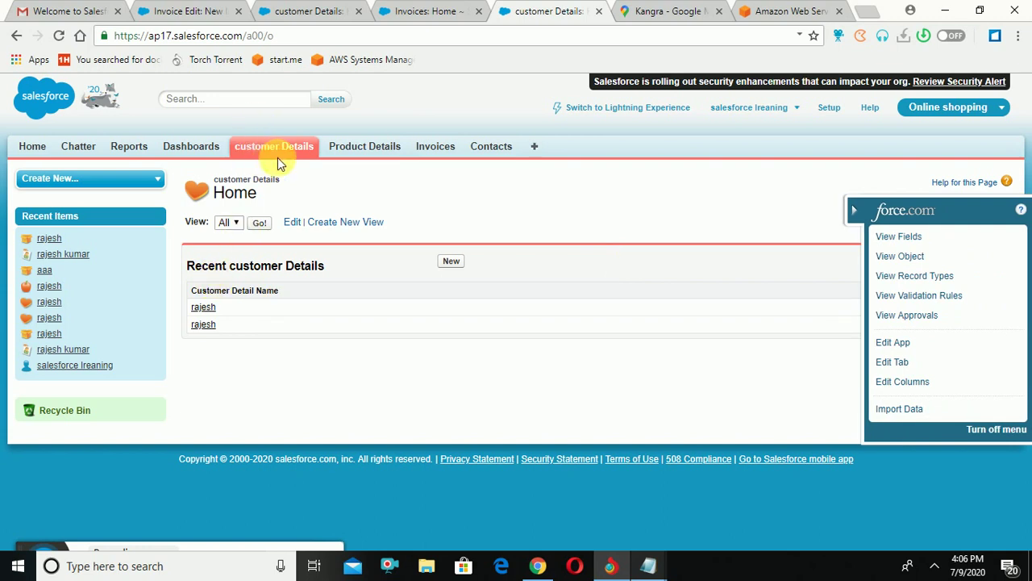
left_click(908, 241)
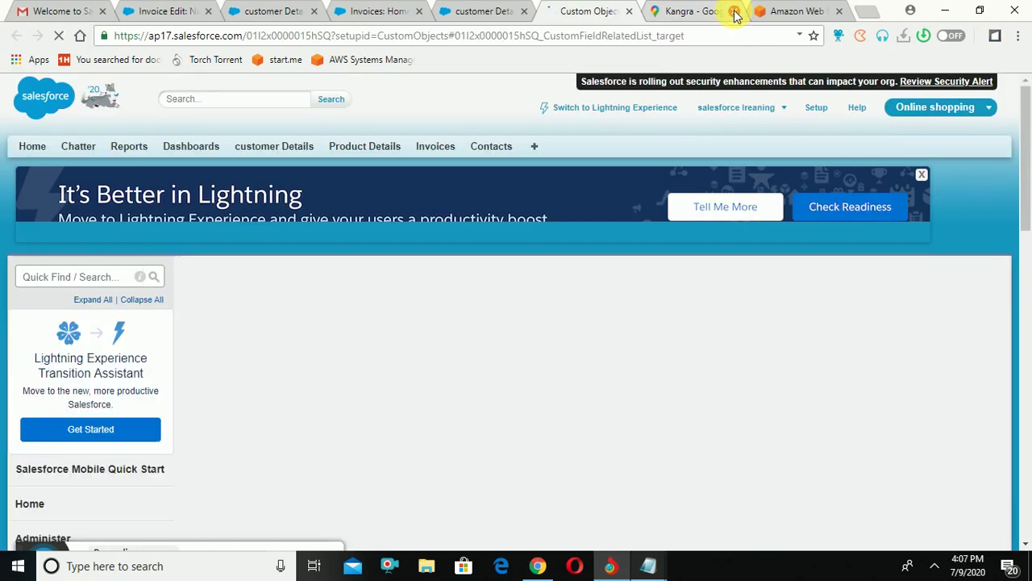
left_click(734, 10)
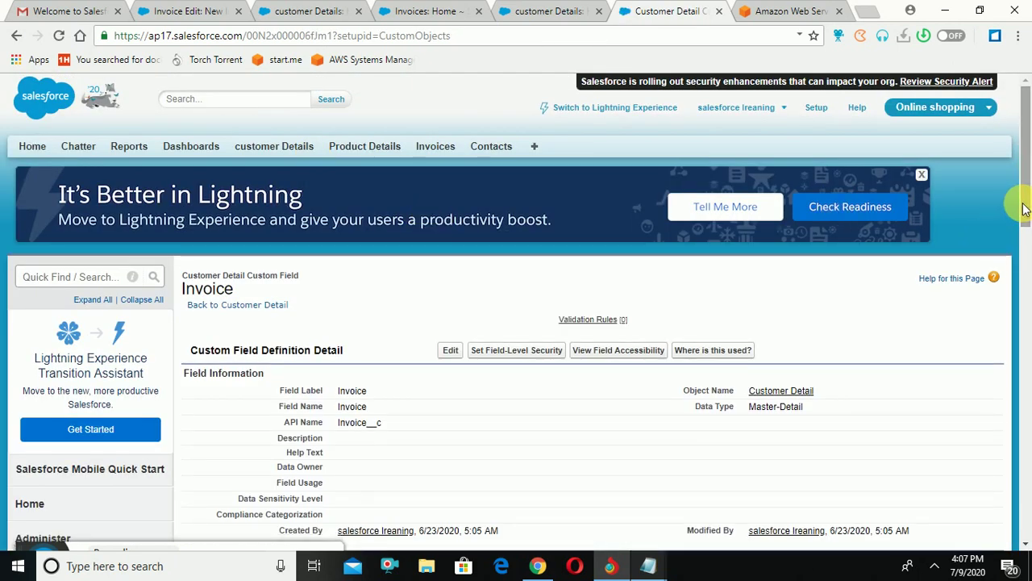
left_click(454, 353)
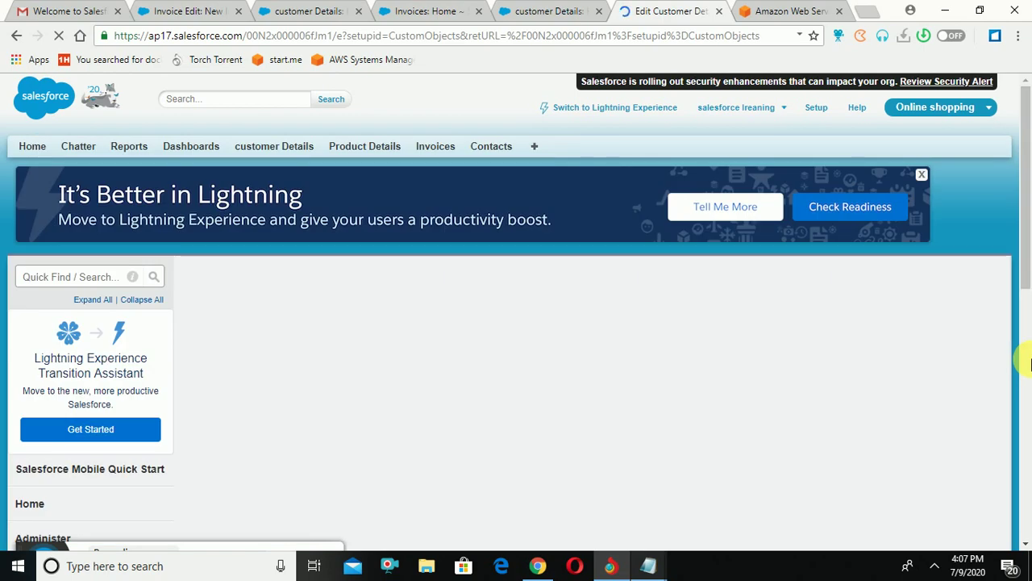
- Show the Invoice field's lookup filter settings and insert the Invoice object's Status as the first criterion's field
left_click(1028, 367)
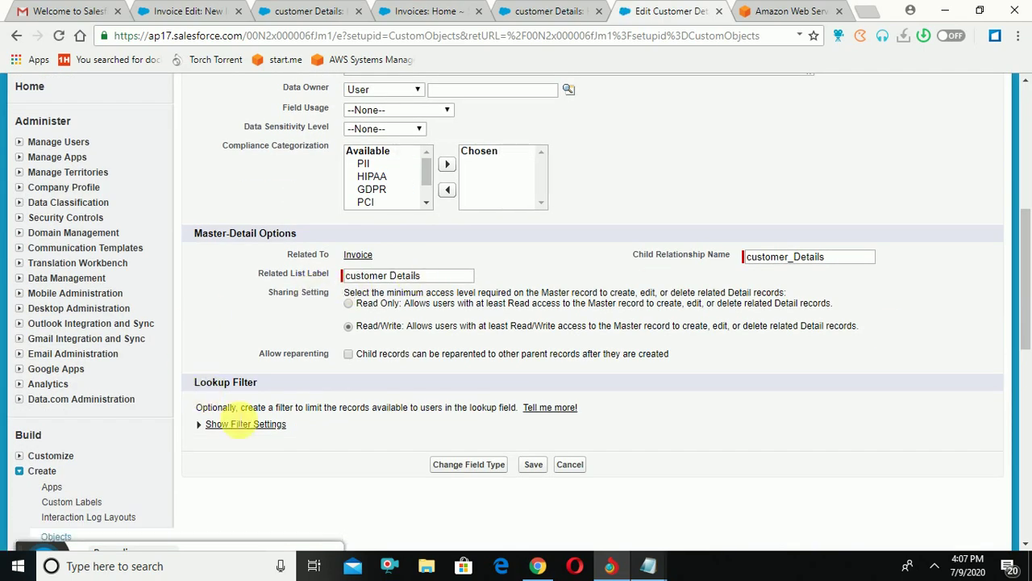
left_click(232, 424)
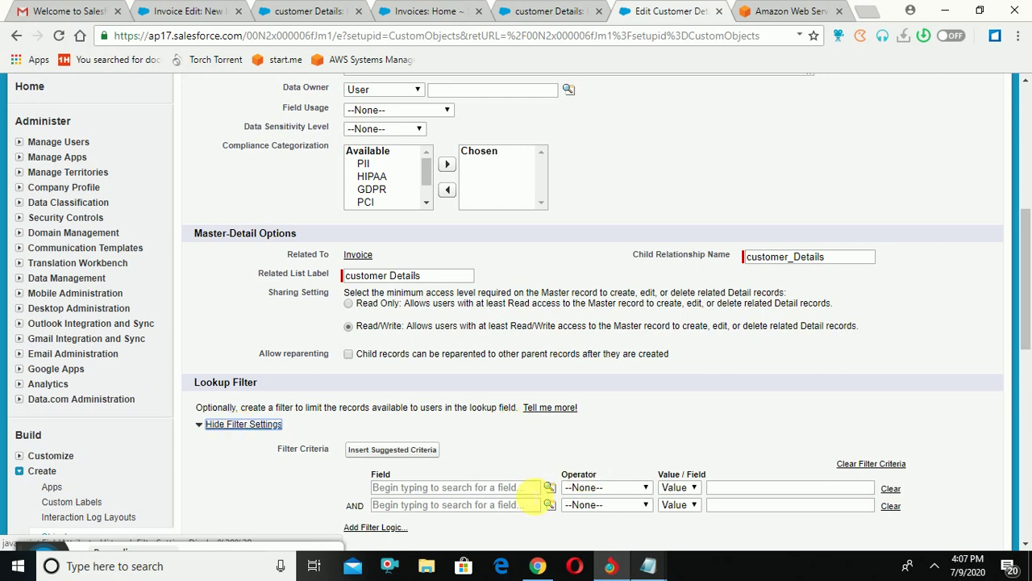
left_click(549, 489)
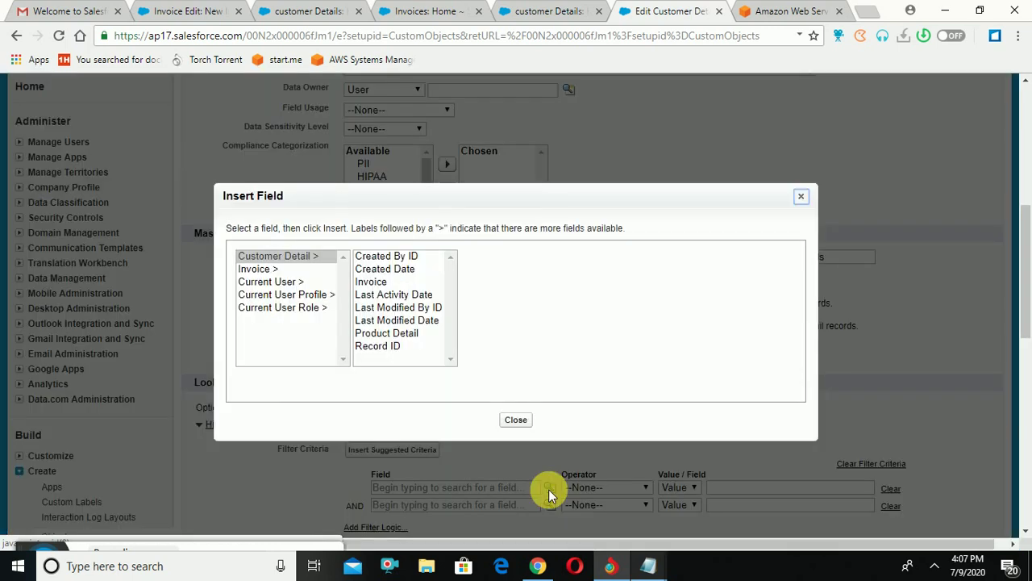
left_click(257, 270)
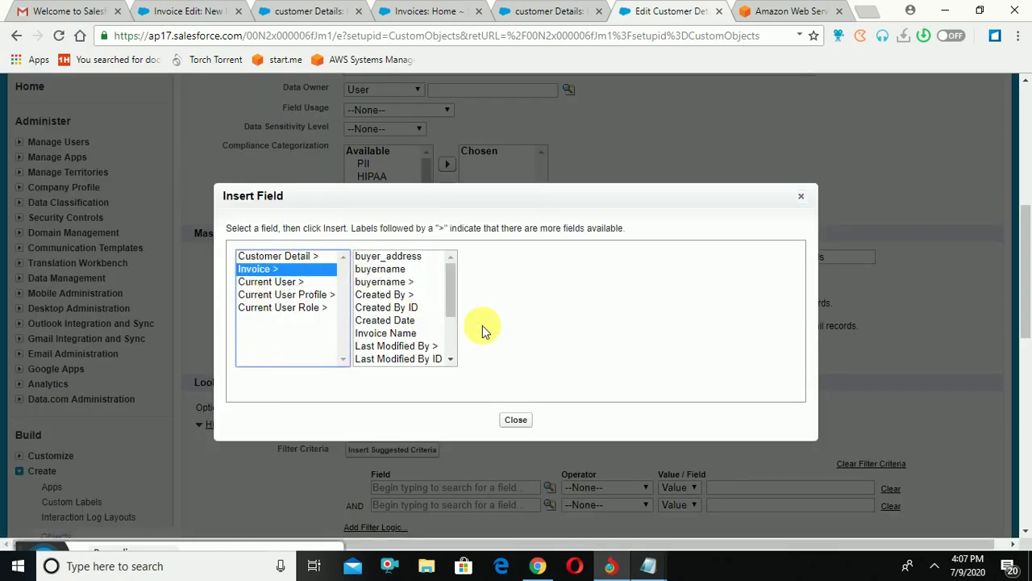
left_click(452, 337)
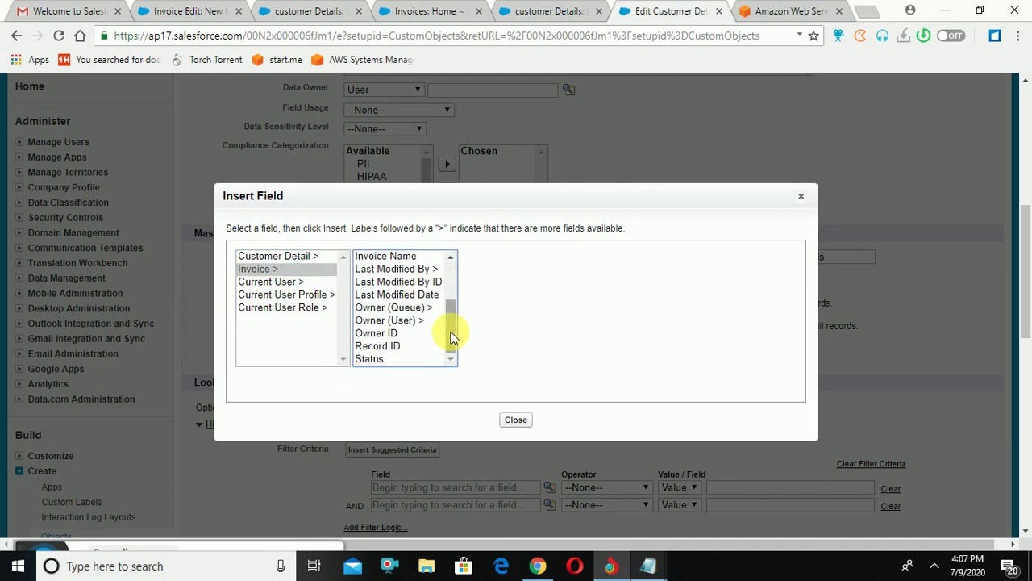
left_click(396, 358)
left_click(502, 337)
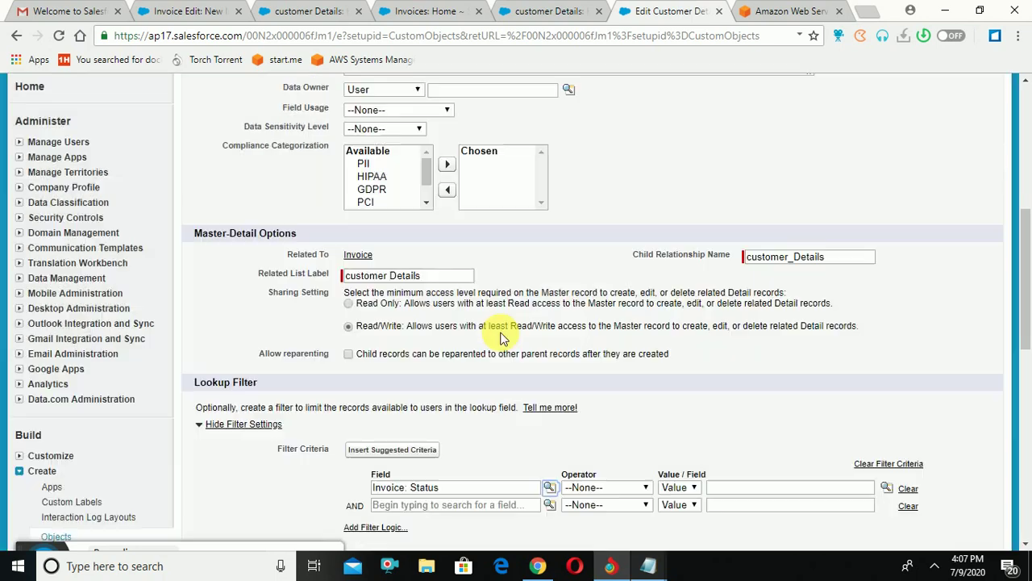
- Complete the Status criterion with operator equals and picklist value 1.Open, and save the Invoice field
left_click(646, 487)
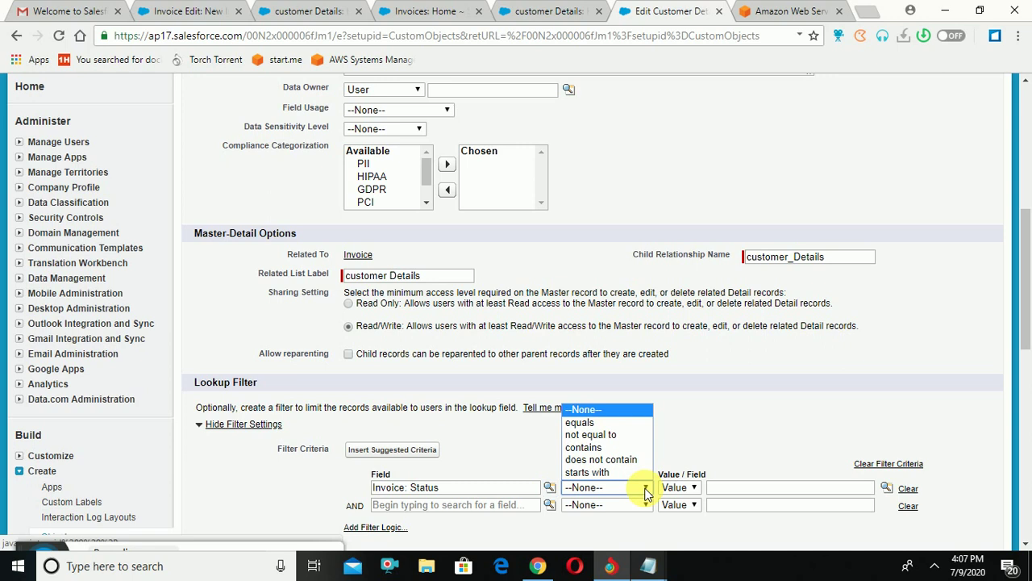
left_click(595, 426)
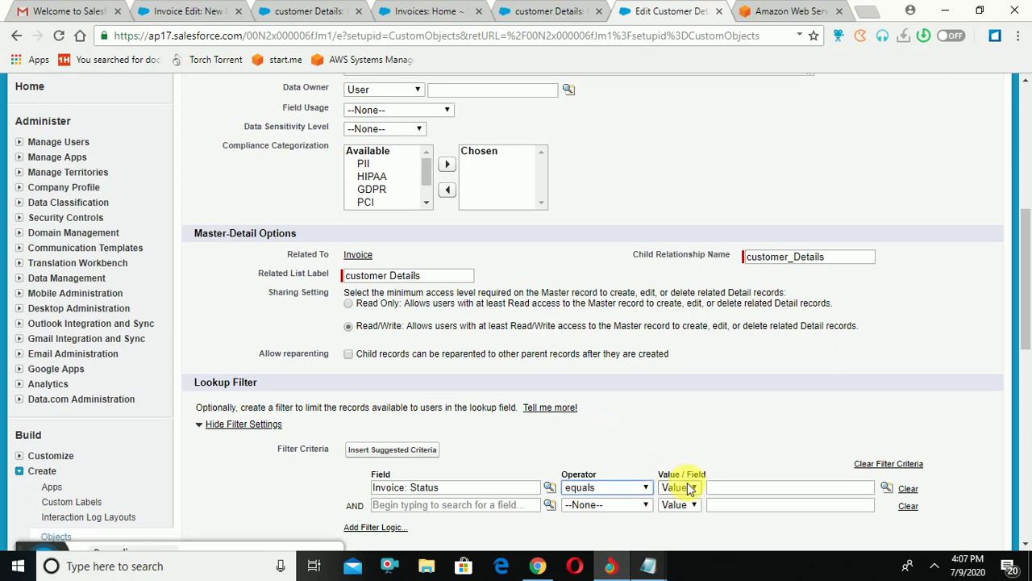
left_click(687, 487)
left_click(742, 490)
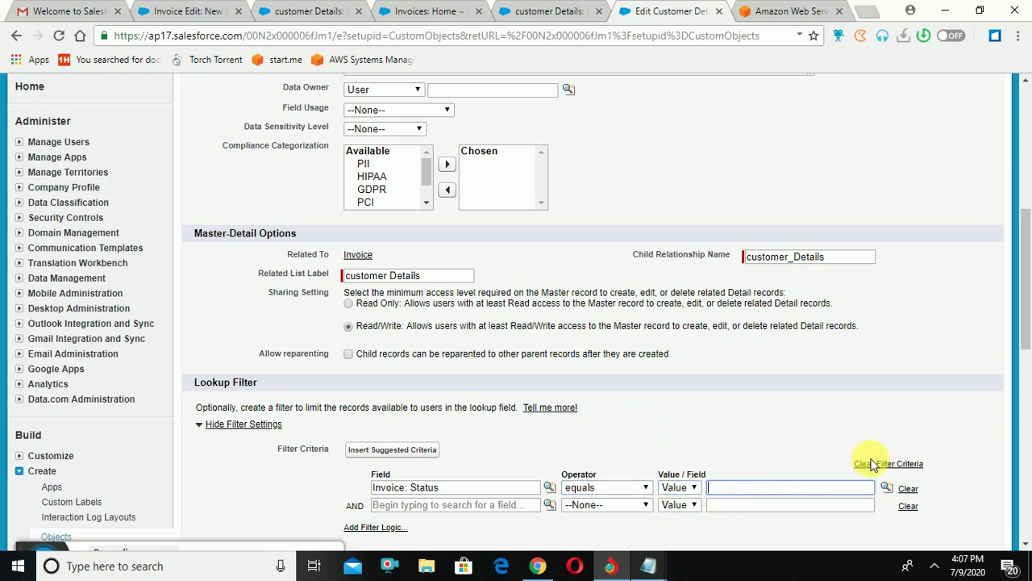
left_click(887, 488)
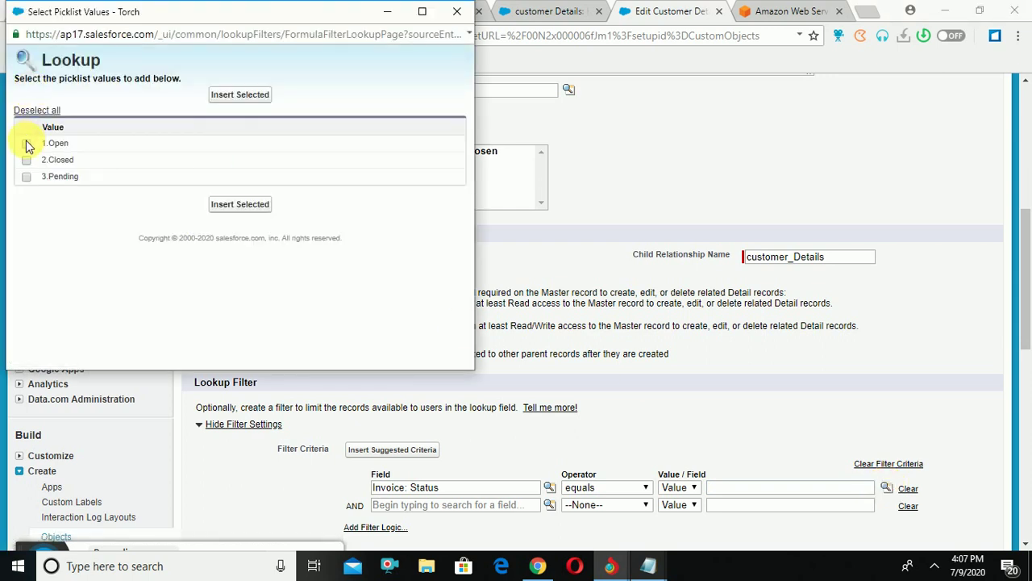
left_click(27, 144)
left_click(226, 95)
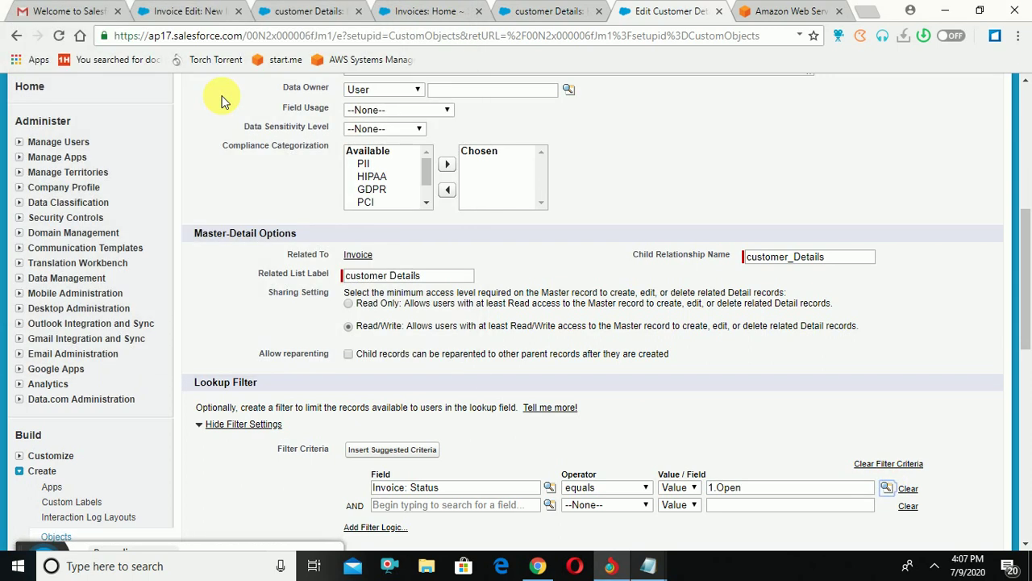
left_click(1021, 397)
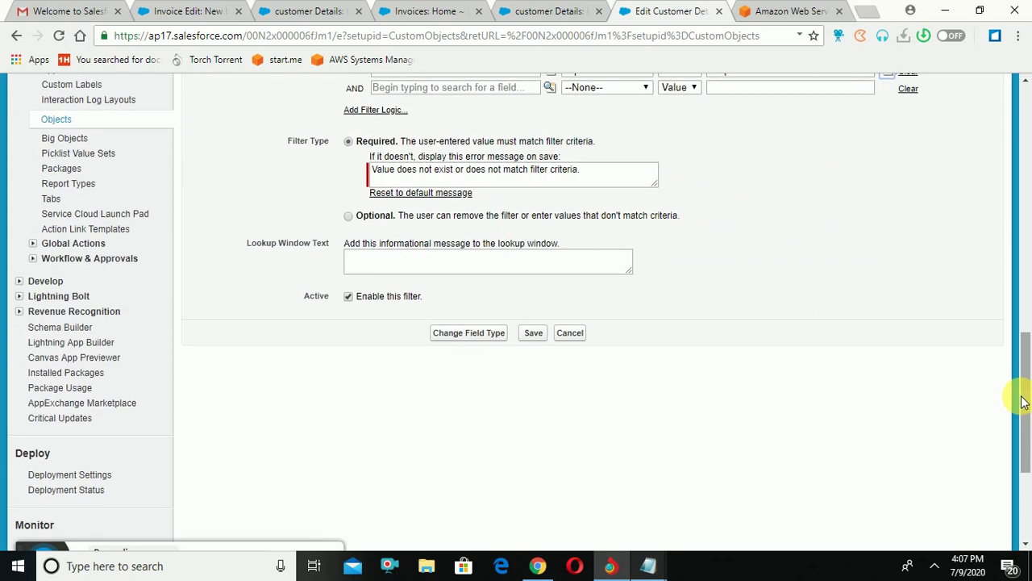
left_click(533, 334)
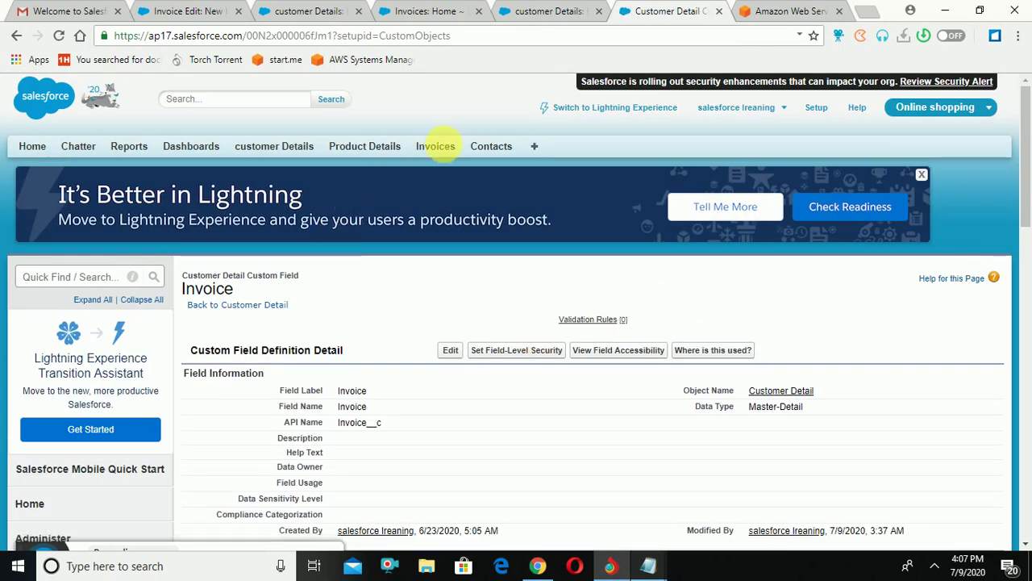
- Start a new customer detail record and fill in its name and Product Detail from the suggested entries
left_click(277, 150)
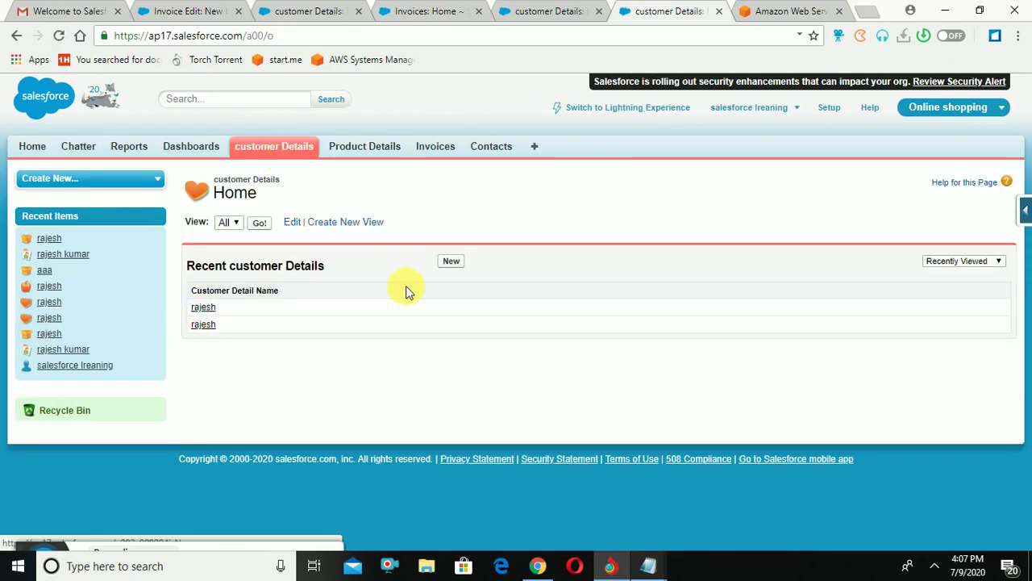
left_click(452, 264)
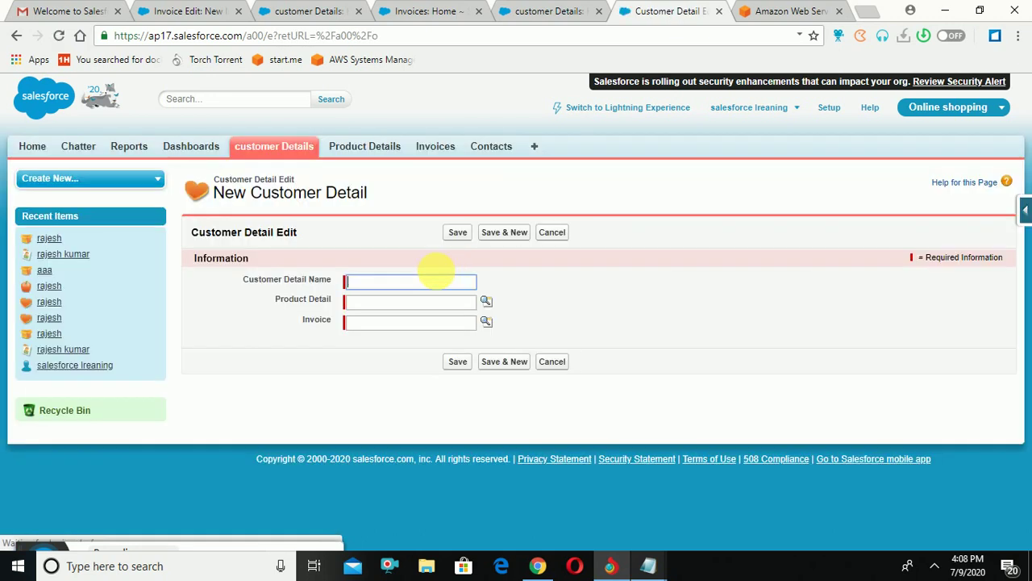
left_click(436, 283)
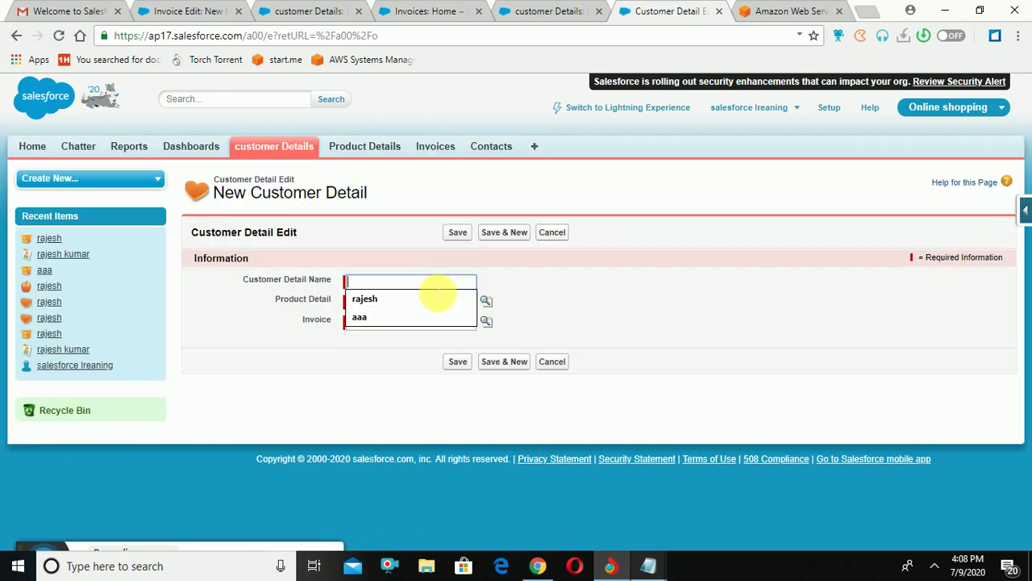
left_click(397, 300)
left_click(426, 304)
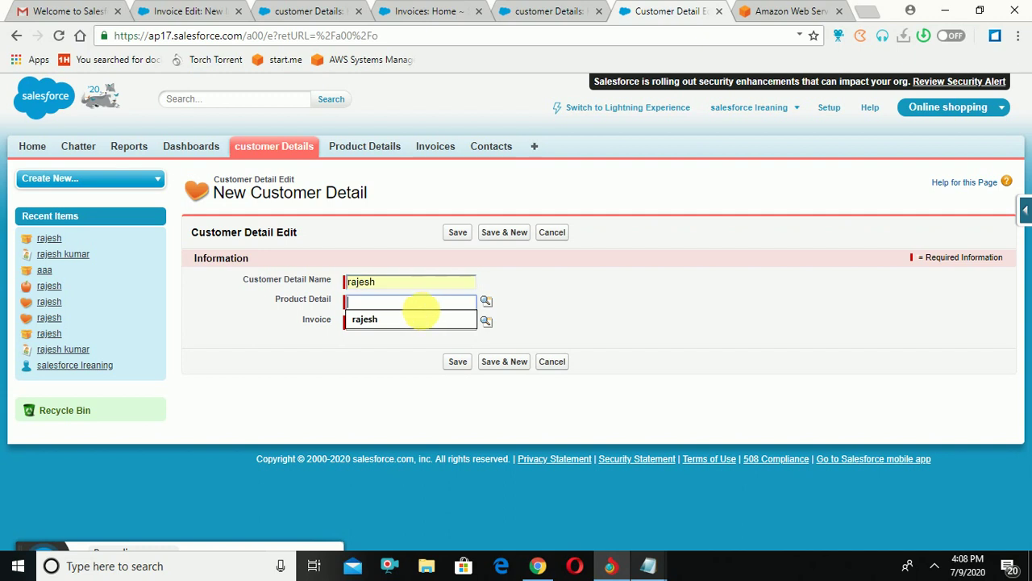
left_click(426, 318)
- Complete the new customer detail with the suggested Product Detail and the recently viewed invoice from the Invoice lookup, and save the record
left_click(427, 323)
left_click(485, 322)
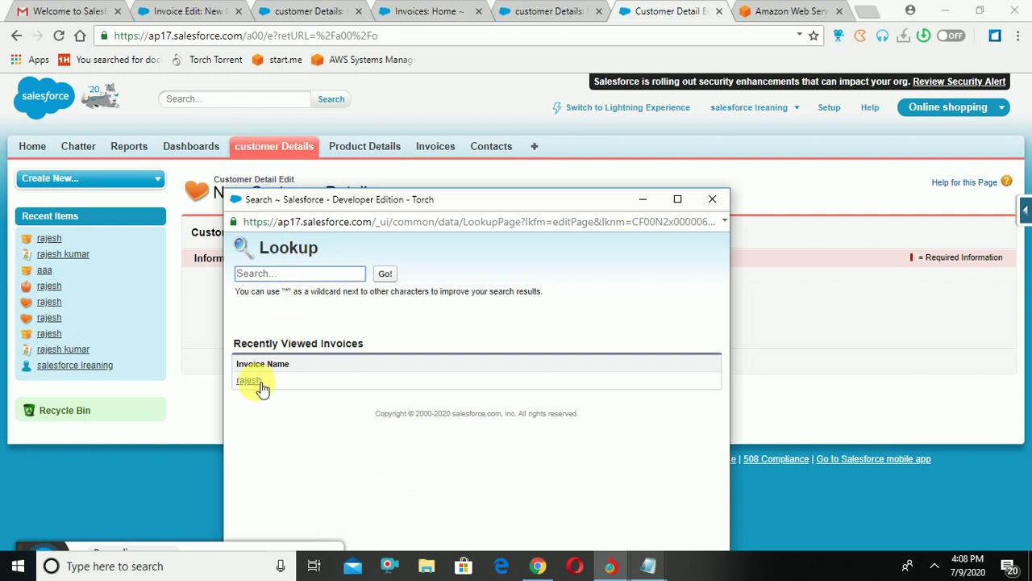
left_click(255, 383)
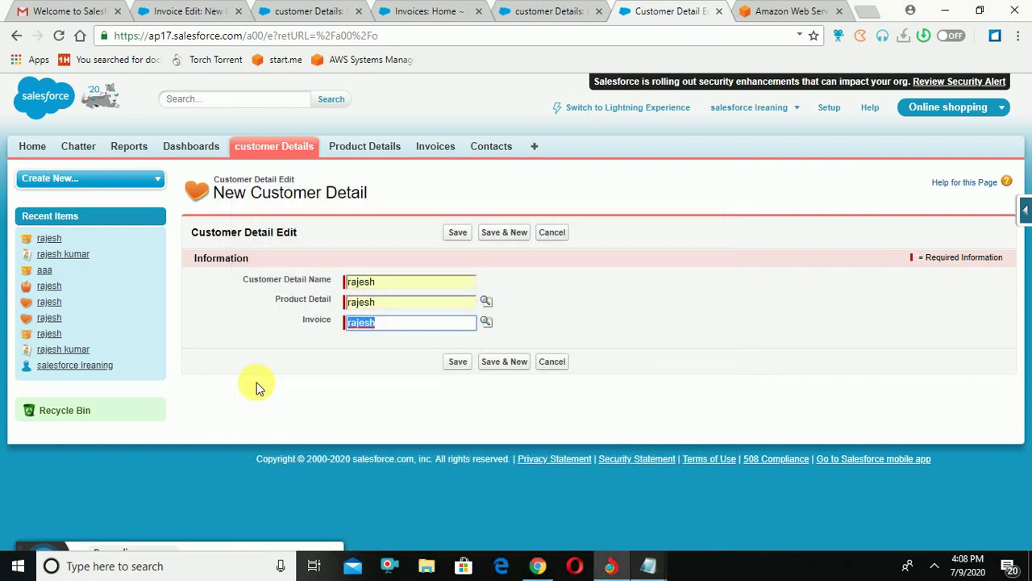
left_click(461, 363)
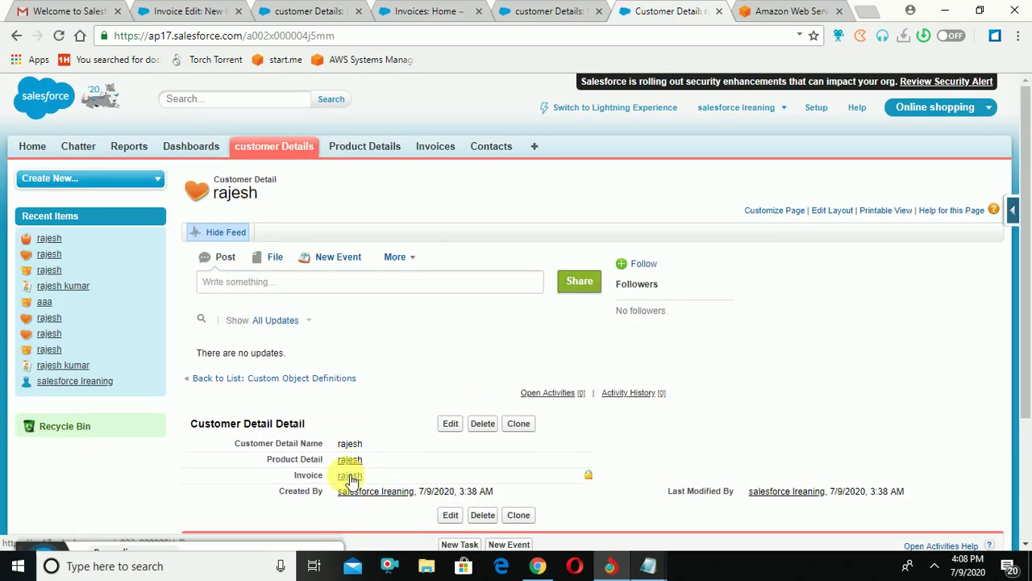
mouse_move(349, 477)
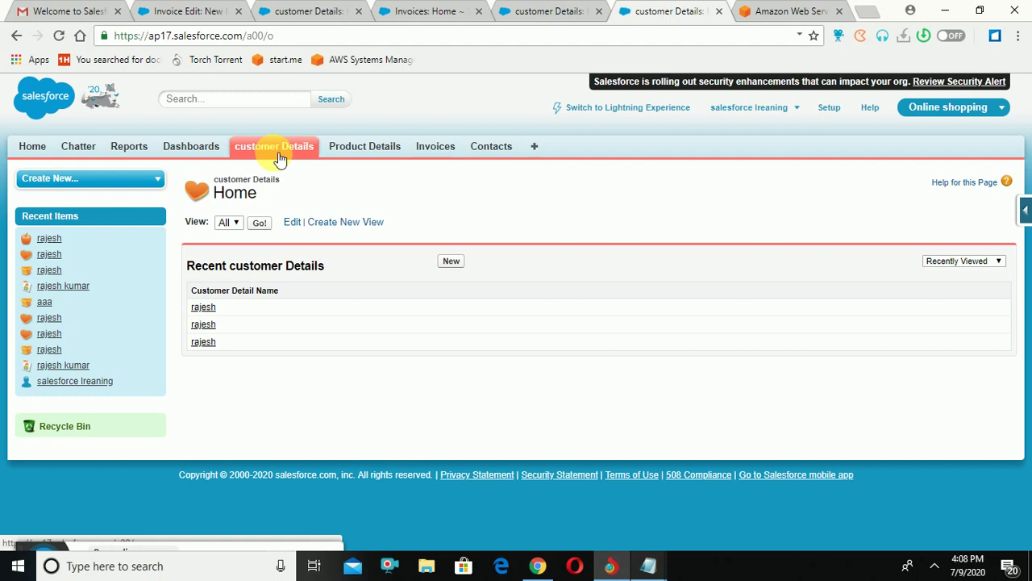
- Switch to the Notepad topic list to review the topic on deleting and undeleting data, and return to Salesforce's customer Details home page
mouse_move(652, 567)
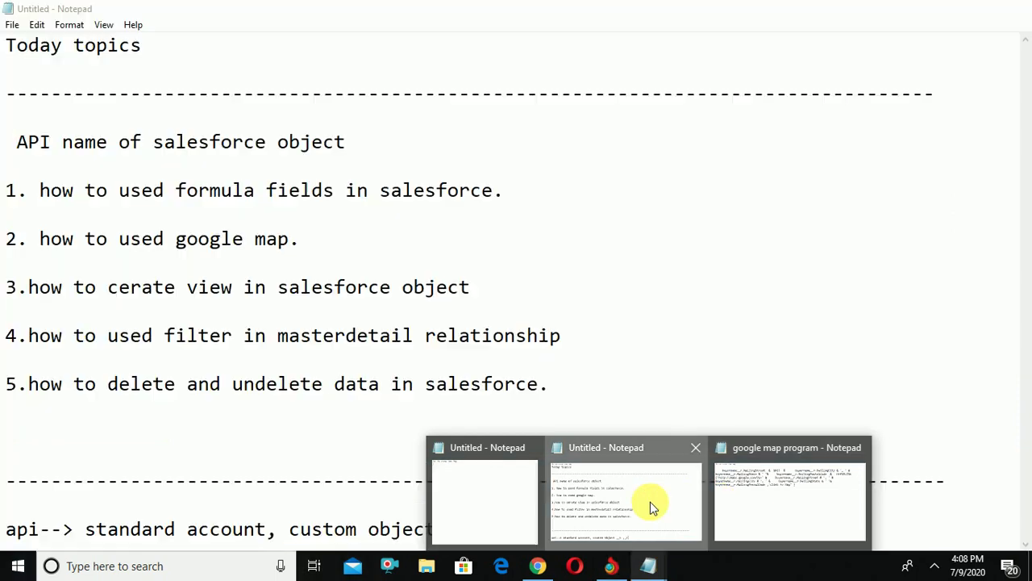
left_click(651, 502)
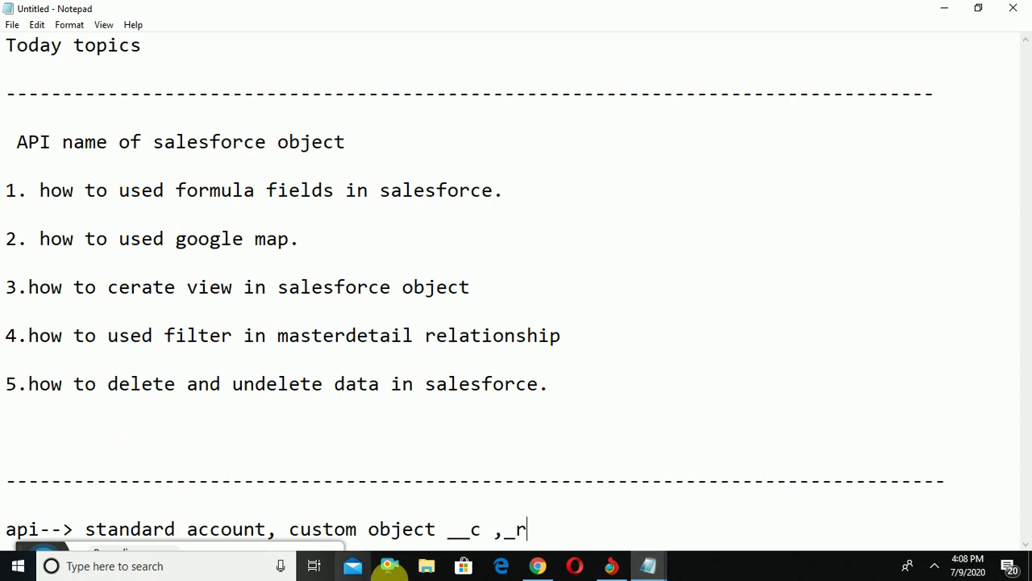
mouse_move(633, 572)
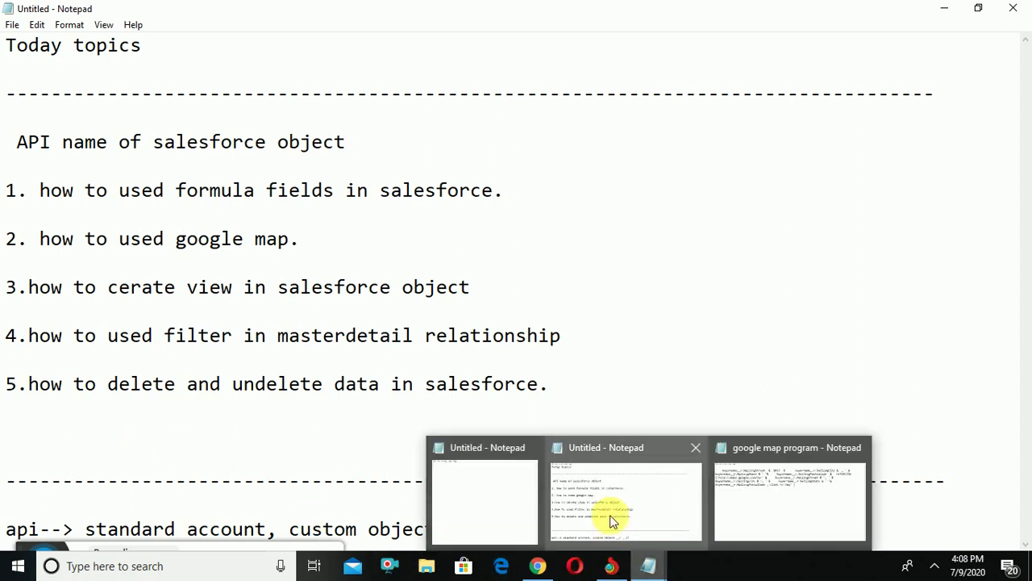
left_click(625, 516)
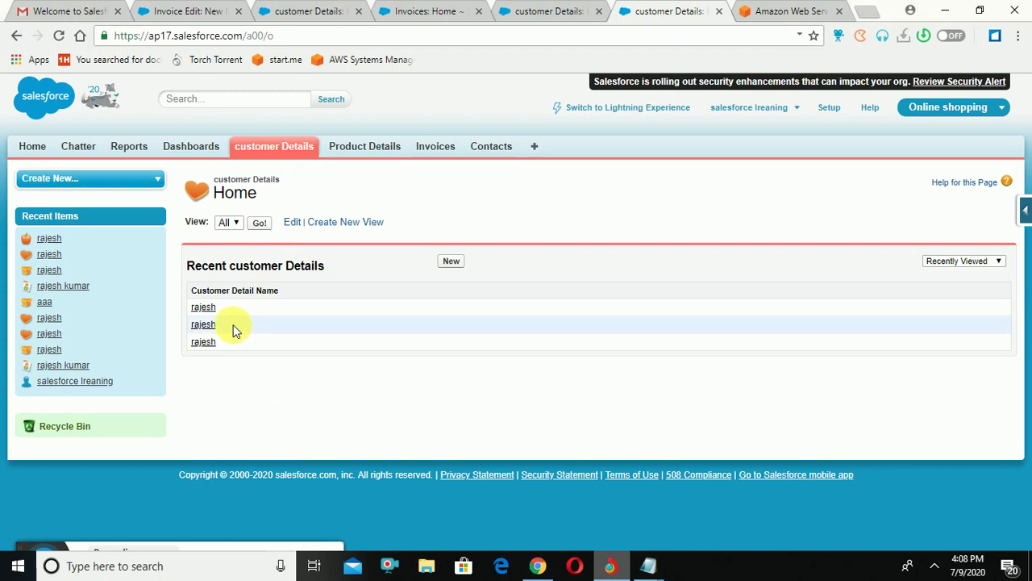
- Open the first record under Recent customer Details and delete it, confirming the deletion
left_click(204, 308)
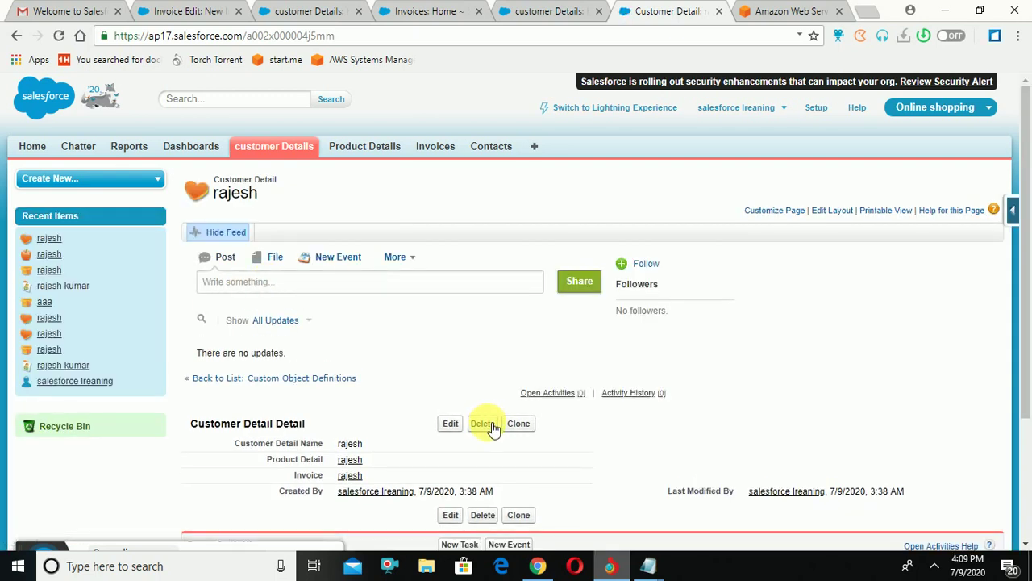
left_click(483, 423)
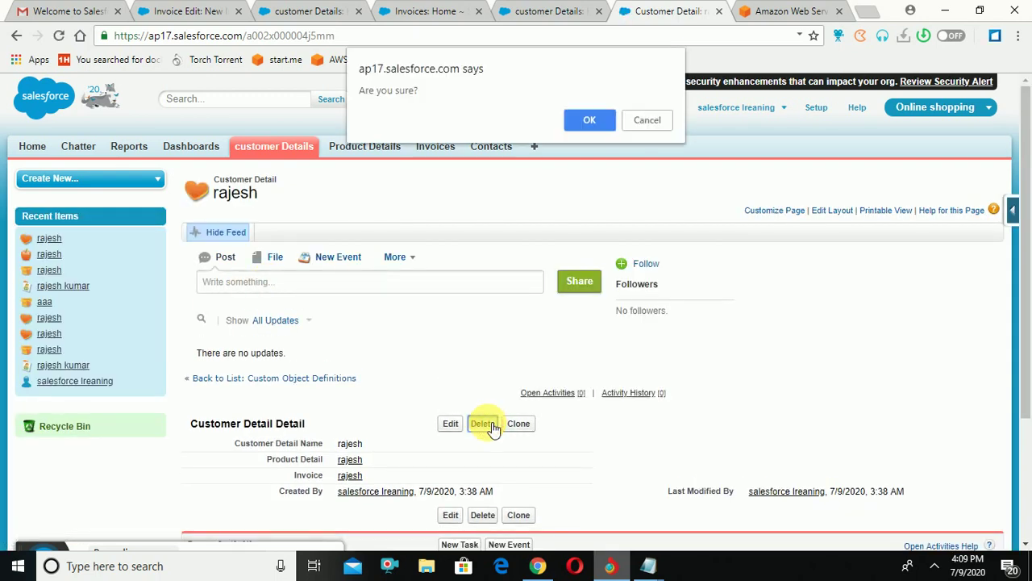
left_click(586, 121)
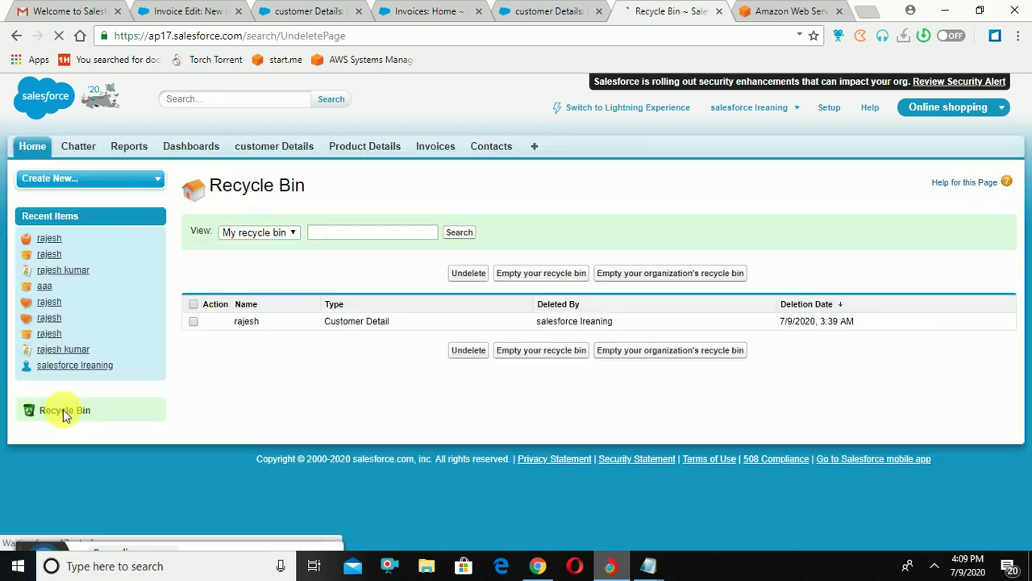
- Restore the deleted Customer Detail record from the Recycle Bin with Undelete
left_click(194, 322)
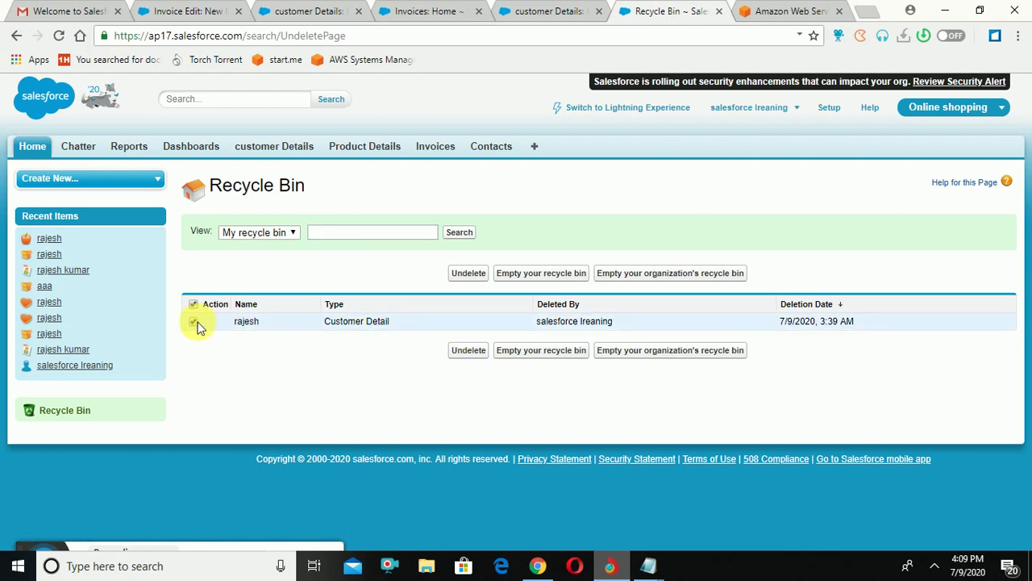
left_click(468, 273)
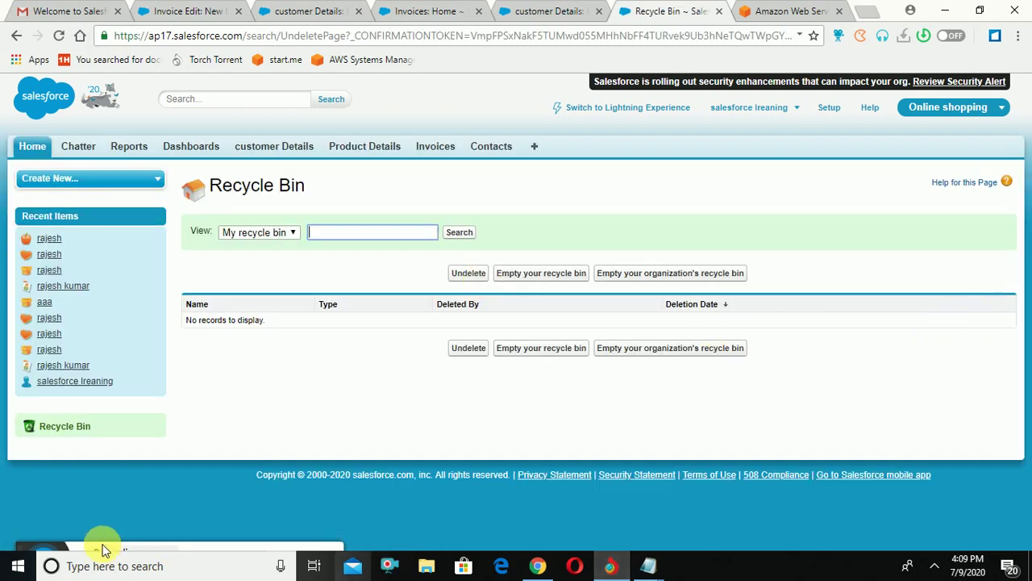
left_click(141, 549)
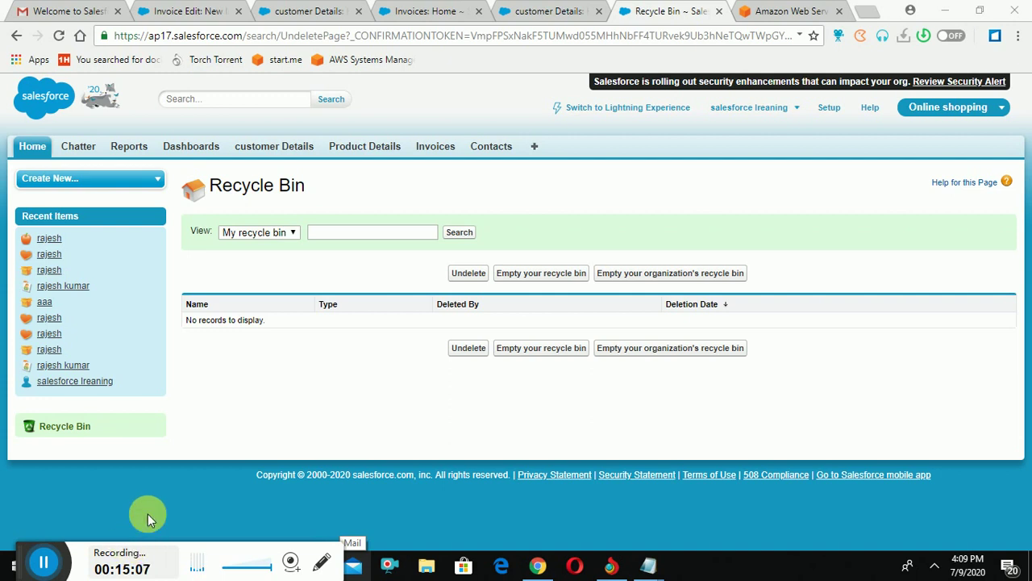